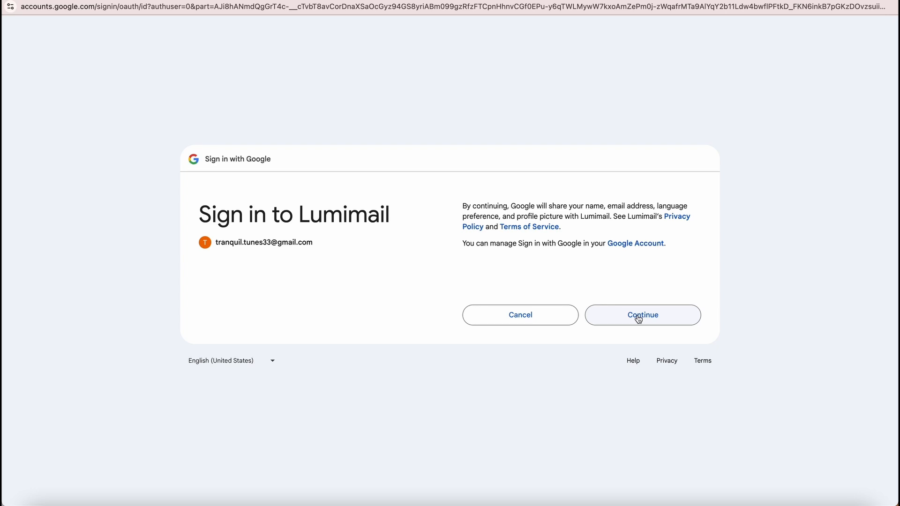
Continue the Google sign-in to Lumimail, check the details of each requested permission, and select both Google Drive and Gmail access
click(638, 317)
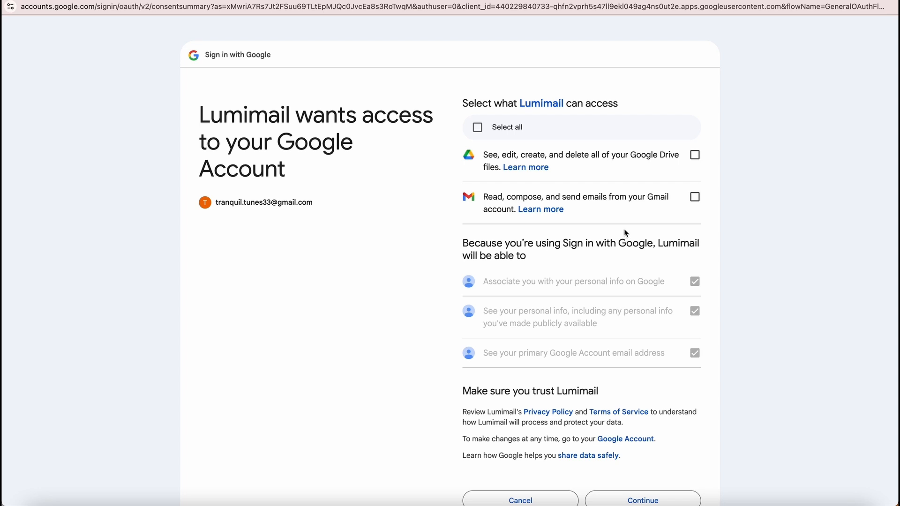
click(540, 168)
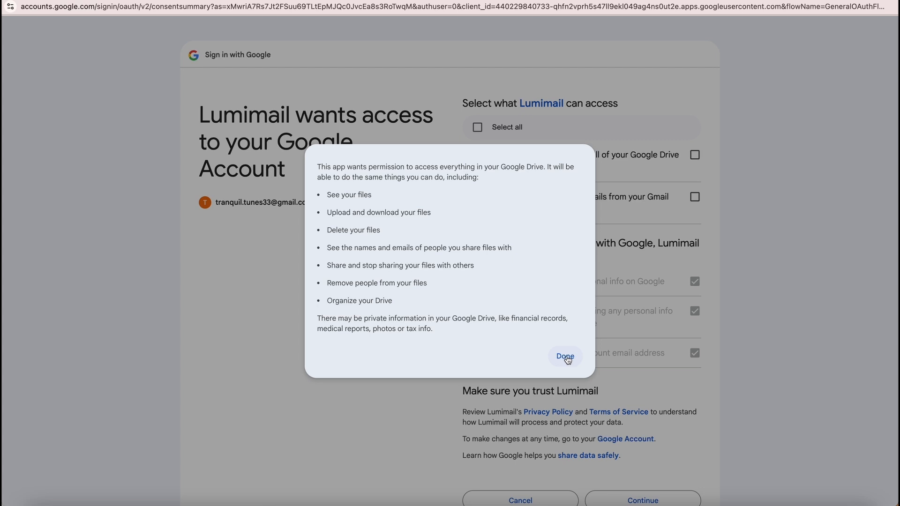
click(566, 357)
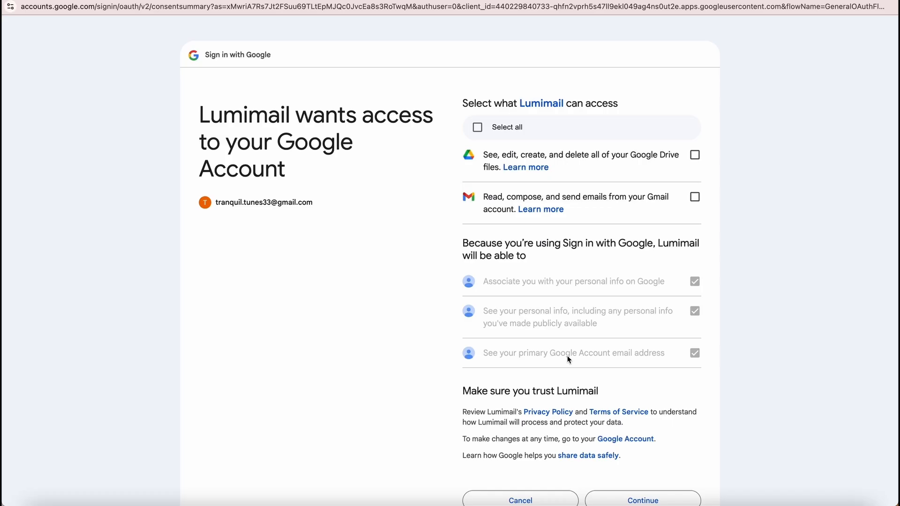
click(695, 155)
click(552, 209)
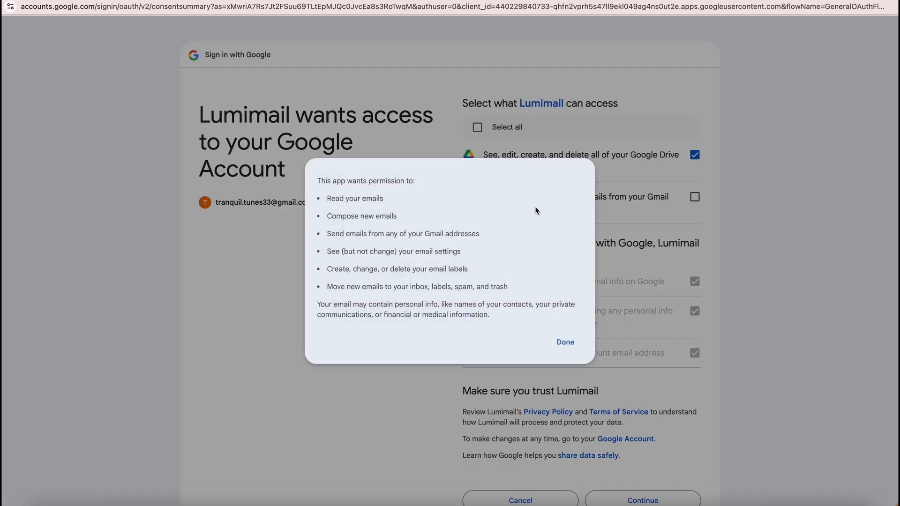
click(566, 344)
click(694, 197)
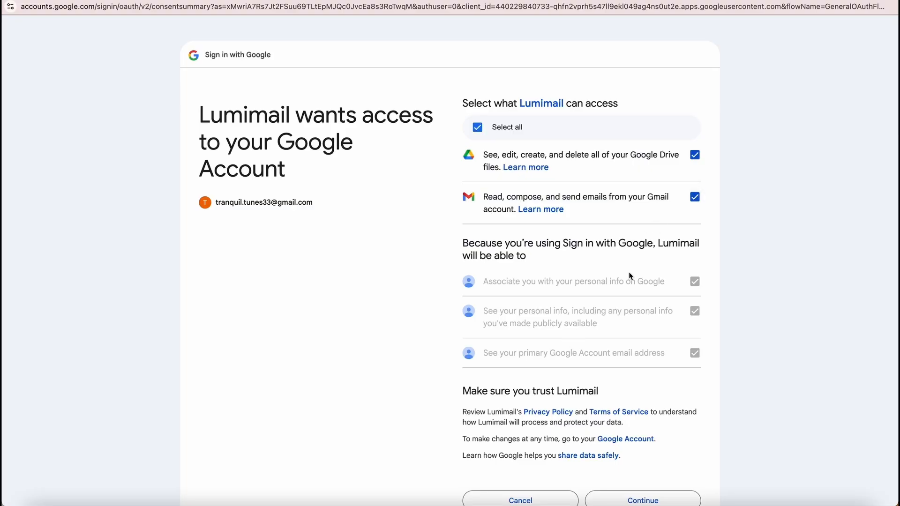
Review Lumimail's Privacy Policy and Terms of Service from the consent page and approve the selected account access
scroll(628, 271, down, 3)
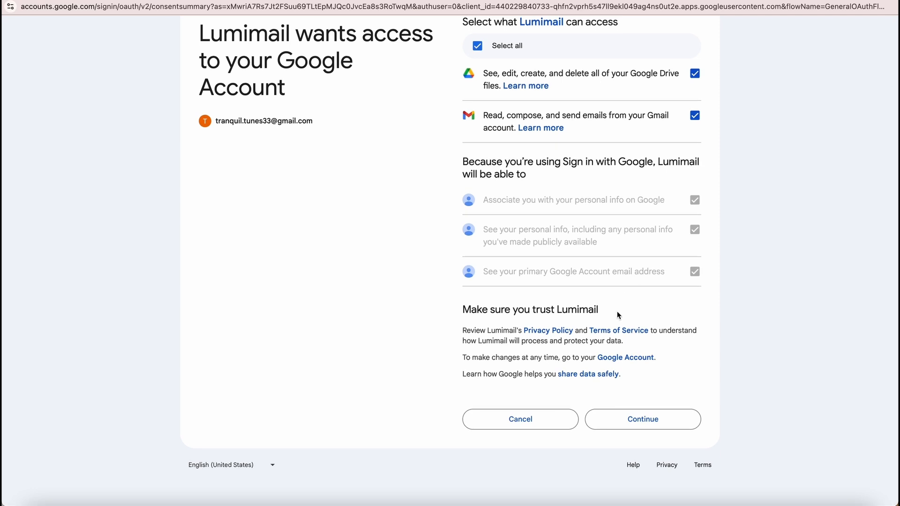
click(554, 333)
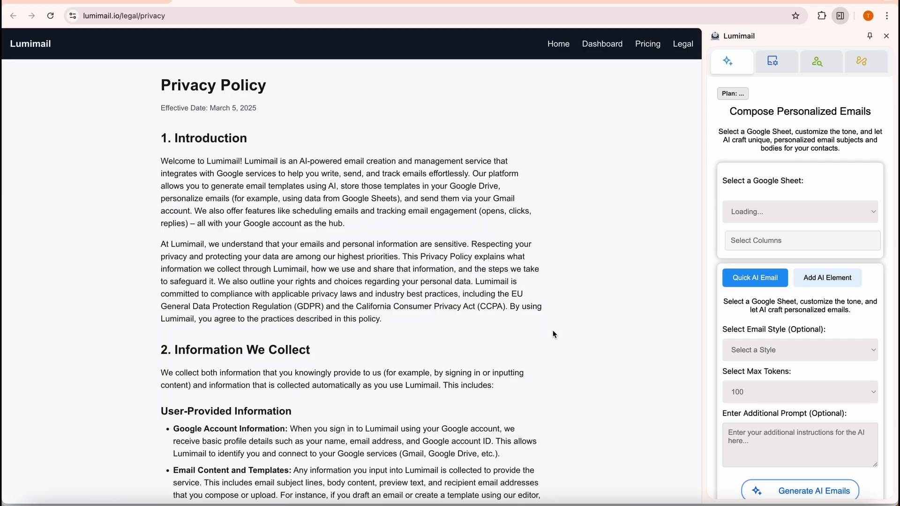
key(super+grave)
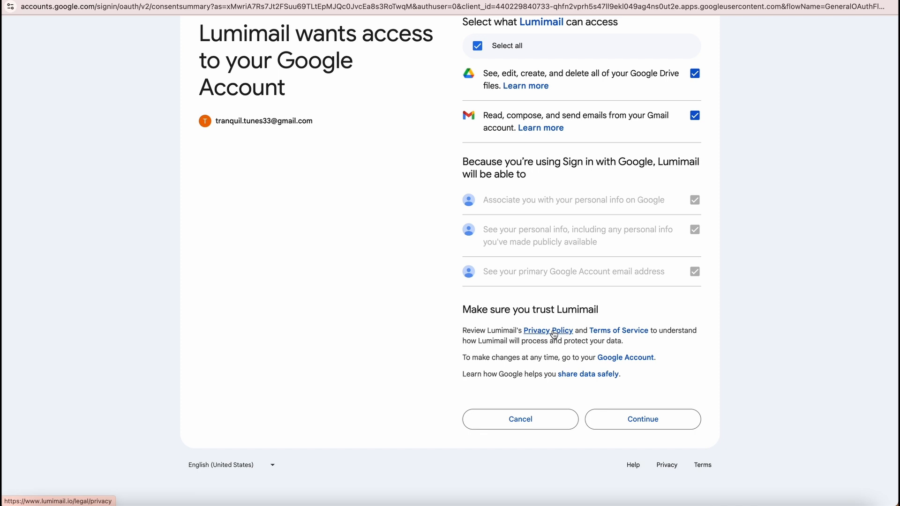
click(610, 334)
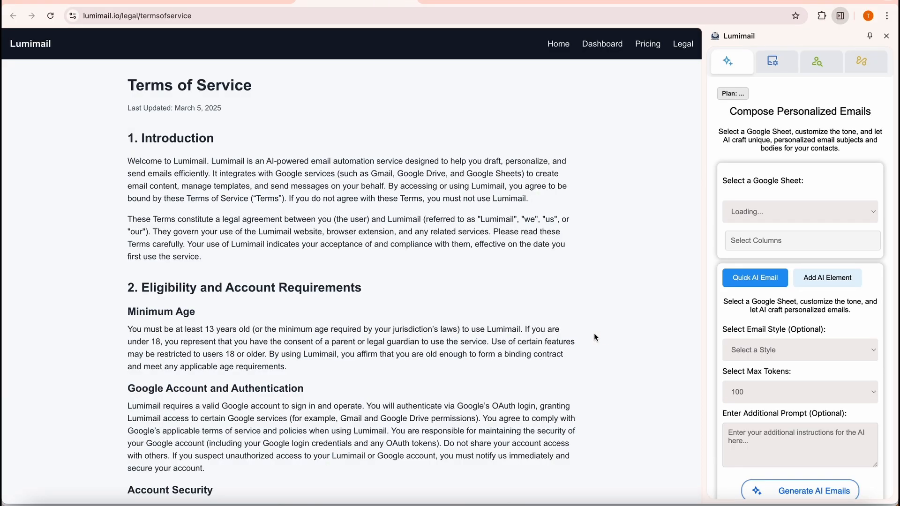
scroll(594, 332, down, 11)
scroll(594, 333, up, 6)
scroll(594, 337, up, 5)
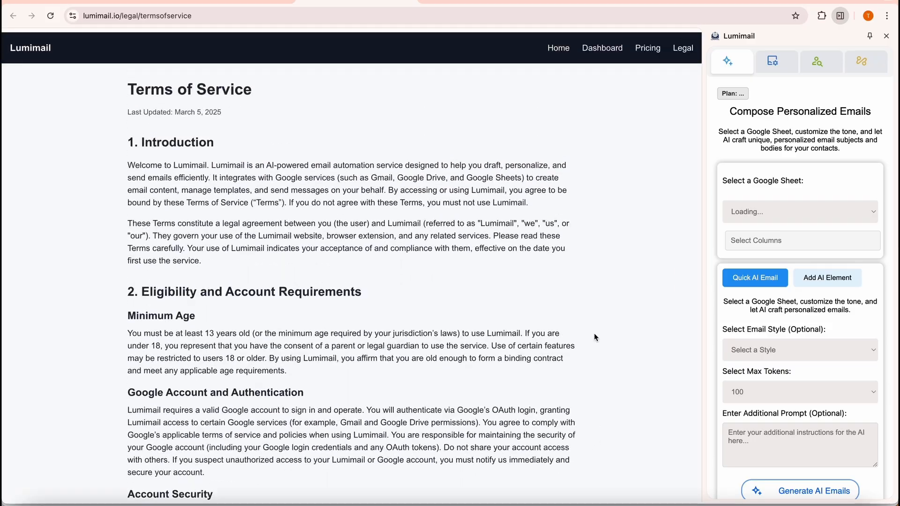
key(super+grave)
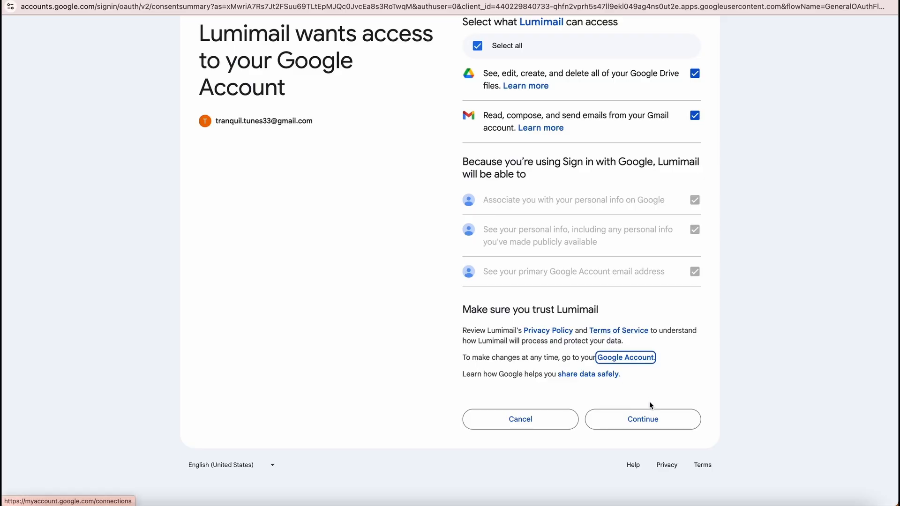
click(633, 422)
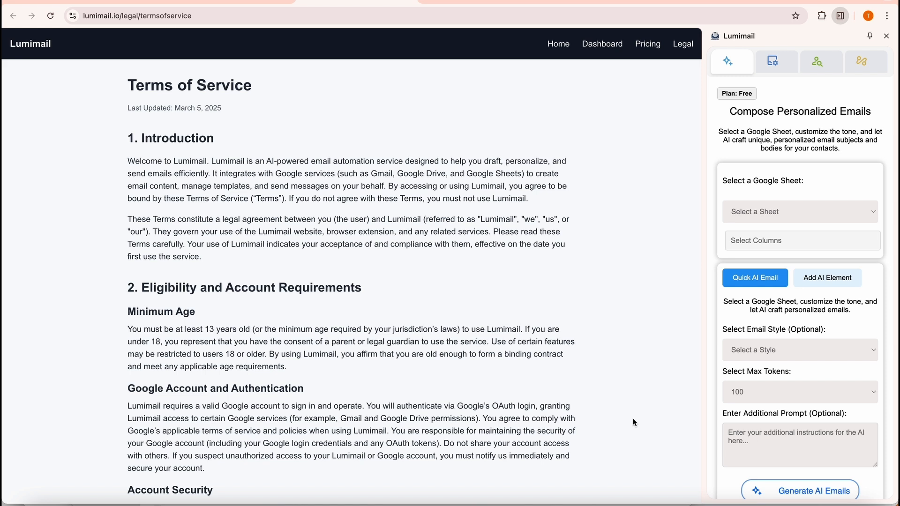
Look through the email composing, email design, business contacts and workflow builder sections of Lumimail, ending on Compose Personalized Emails
click(737, 64)
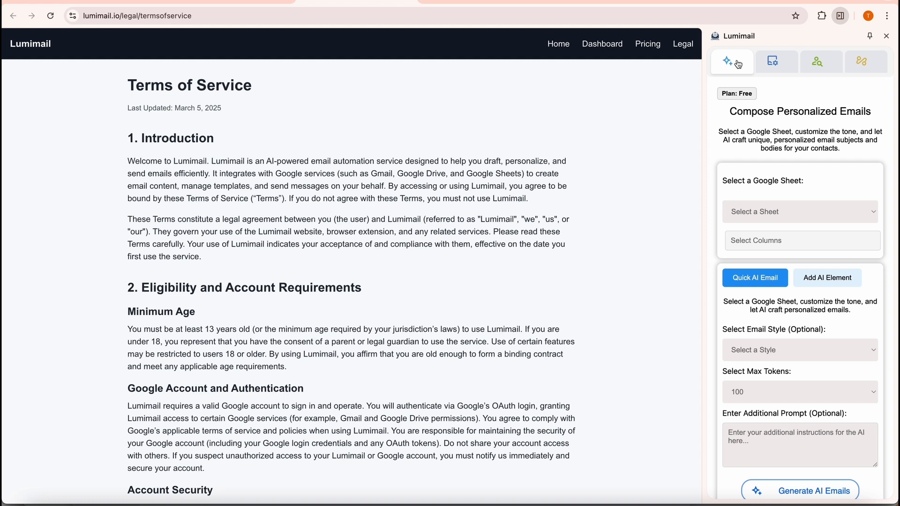
click(777, 64)
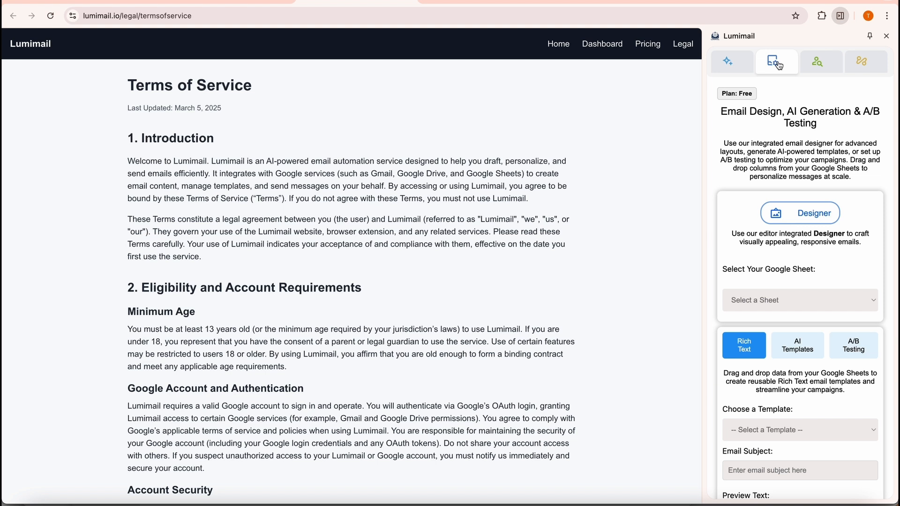
click(821, 63)
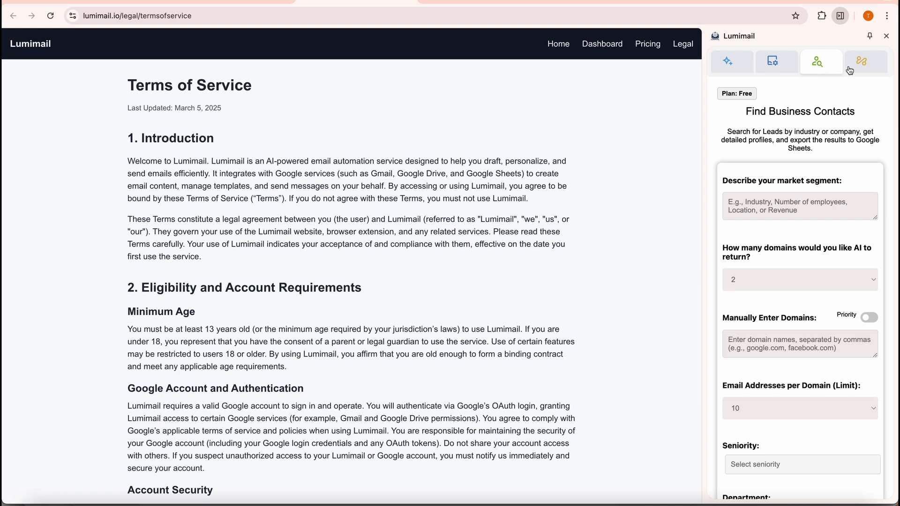
click(862, 63)
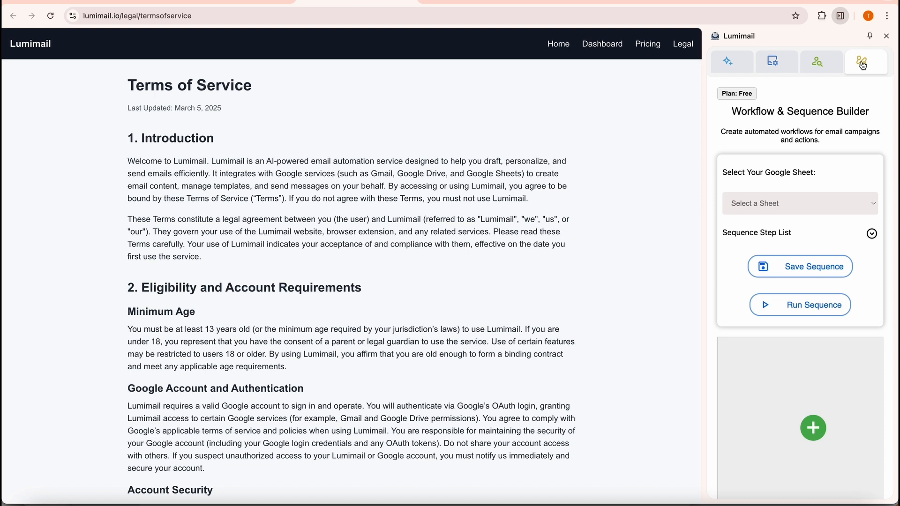
click(732, 64)
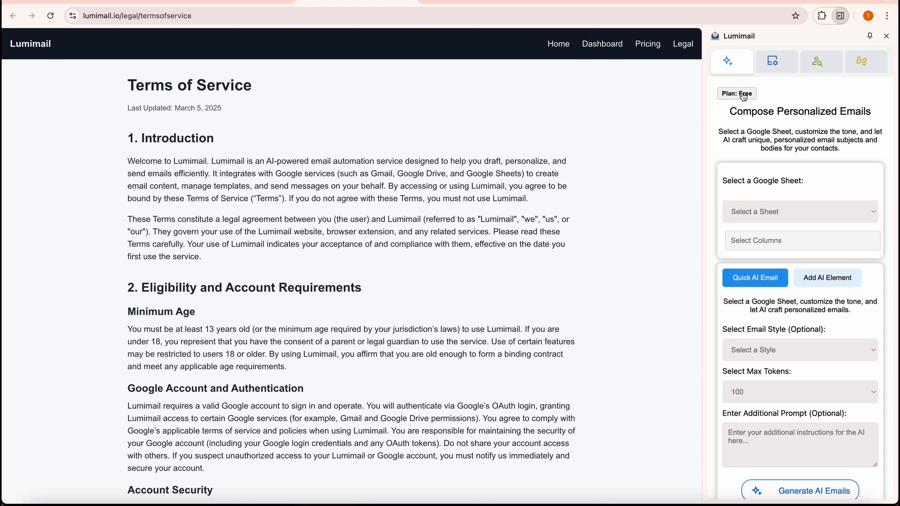
Open the plan's dashboard, examine the remaining credits and the usage-over-time charts, and close the dashboard
click(743, 94)
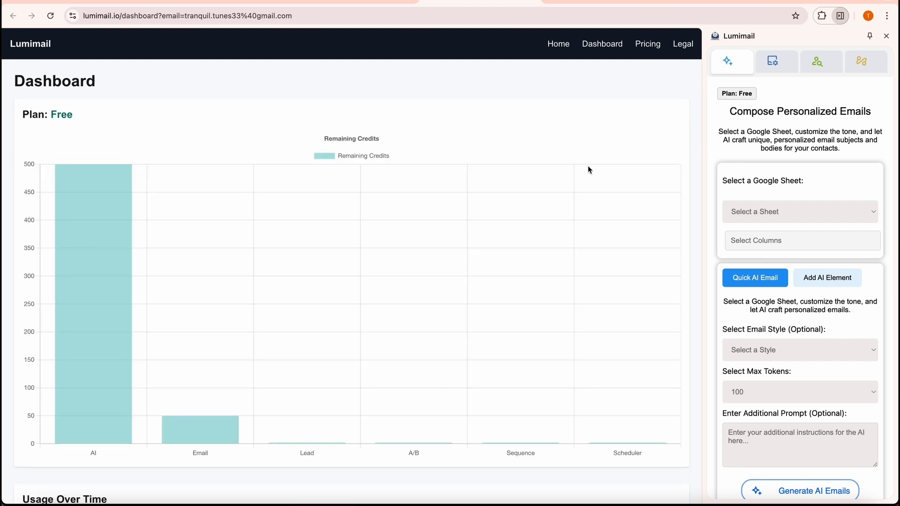
scroll(496, 233, down, 10)
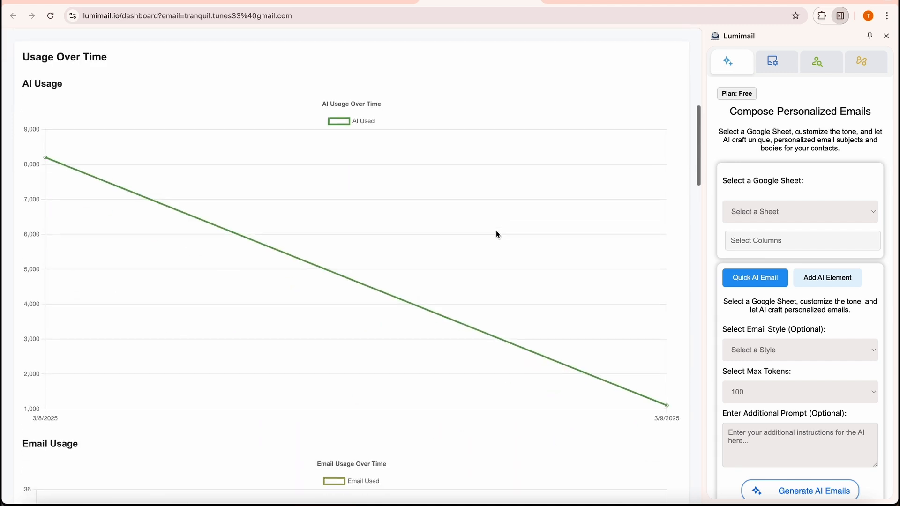
scroll(496, 233, down, 20)
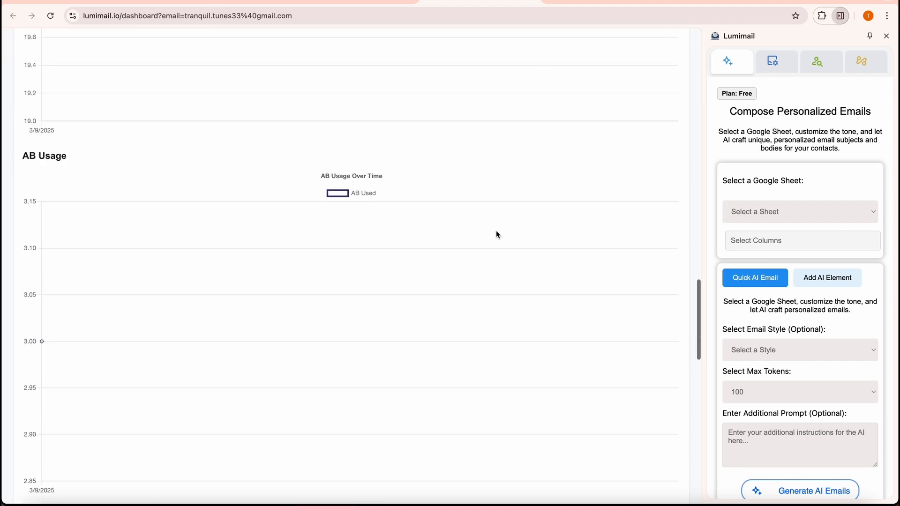
scroll(497, 234, down, 10)
scroll(497, 234, up, 7)
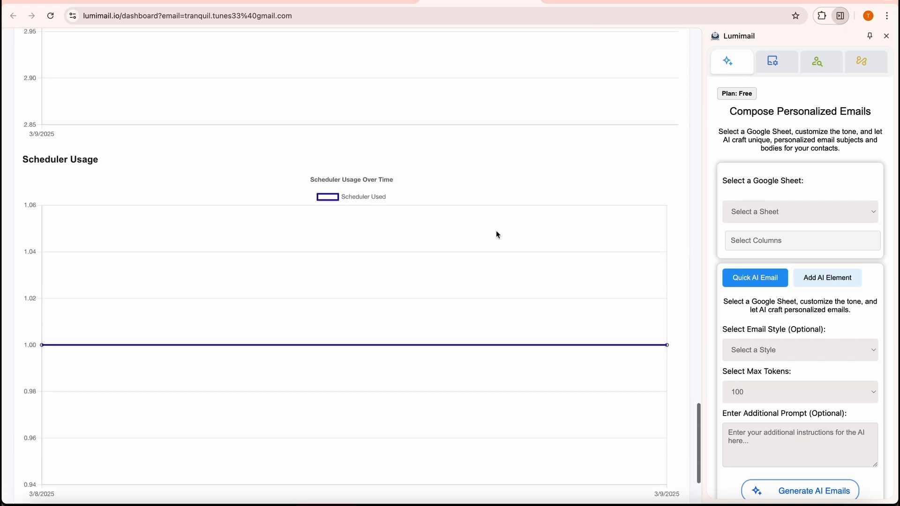
scroll(497, 234, up, 20)
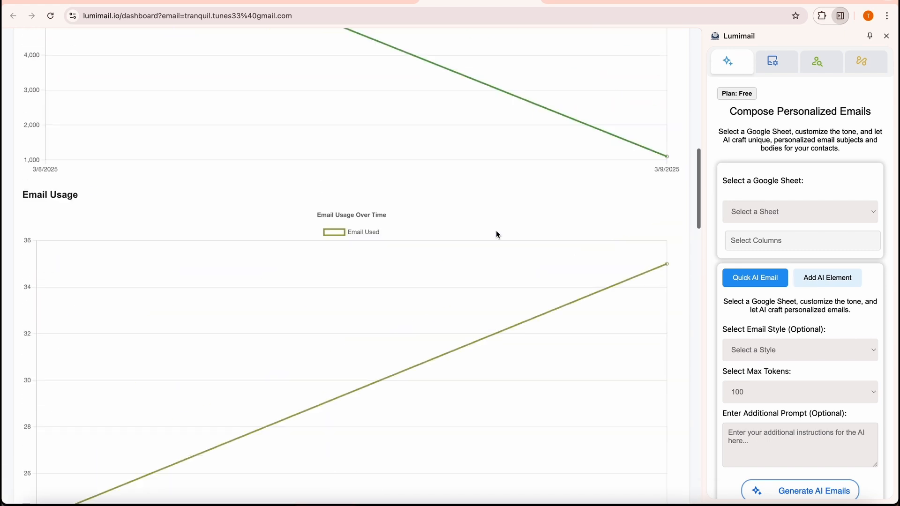
scroll(496, 230, up, 7)
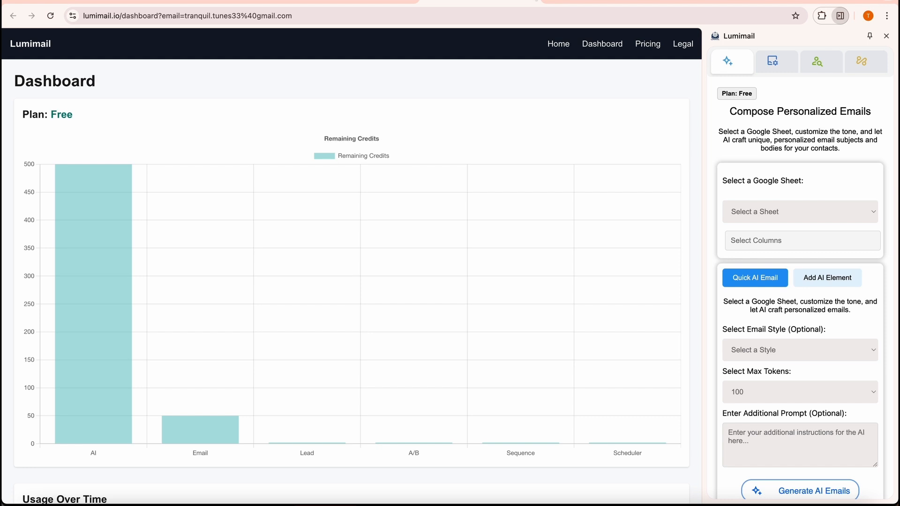
click(536, 1)
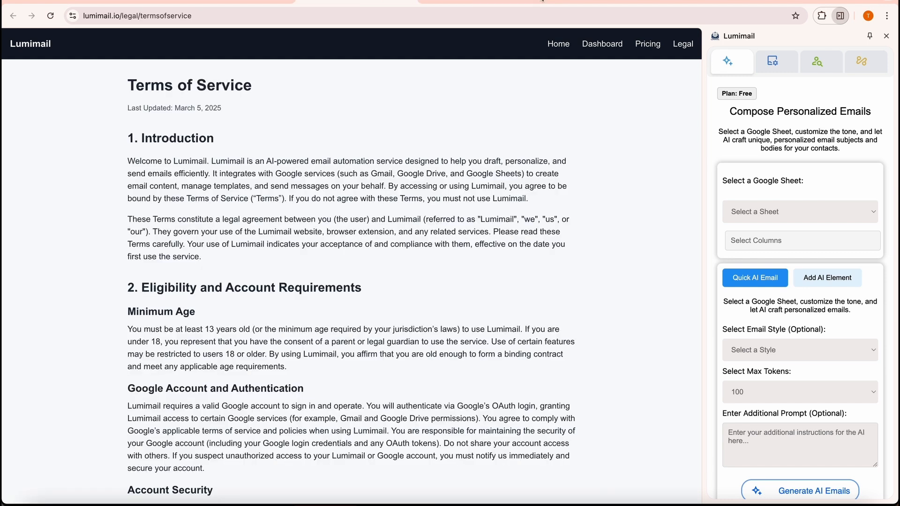
Choose the Lumimail Contact List sheet and include its Name, Email, Position, Company Name, Customer feedback and Customer requests columns
click(768, 213)
click(763, 224)
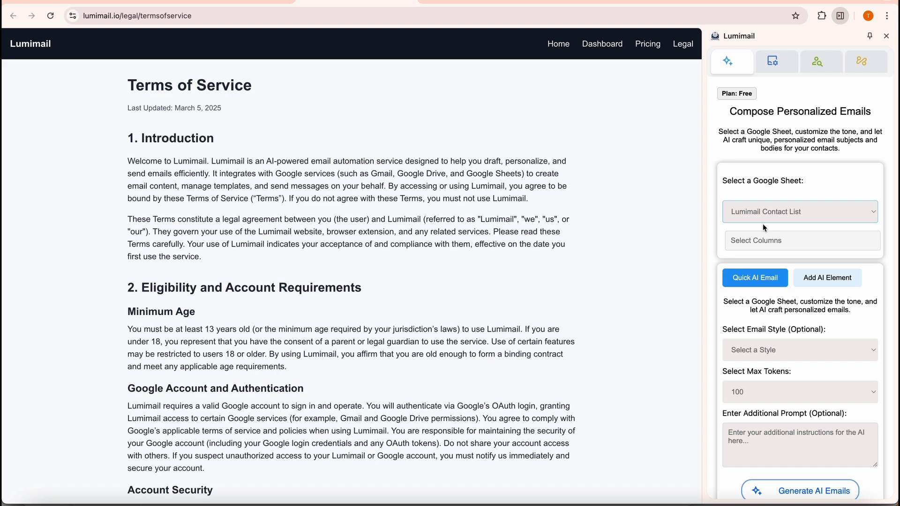
click(760, 240)
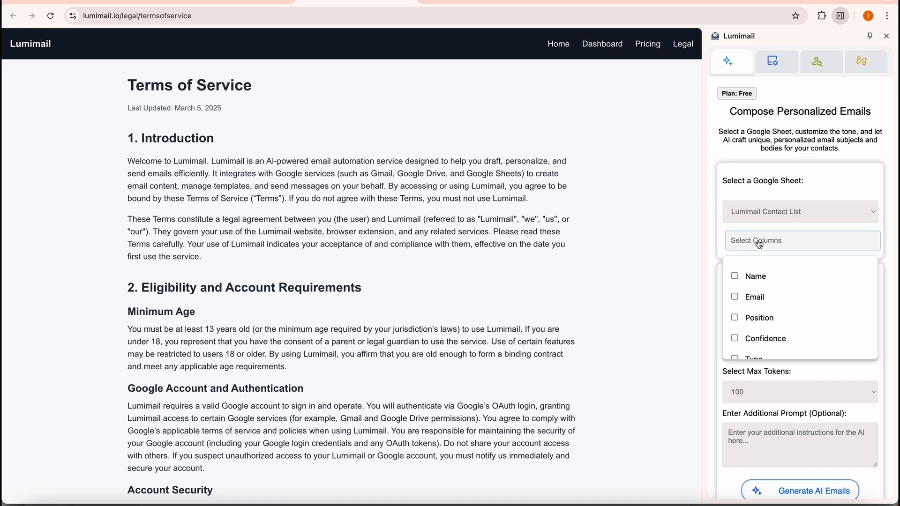
click(735, 278)
click(736, 298)
click(737, 320)
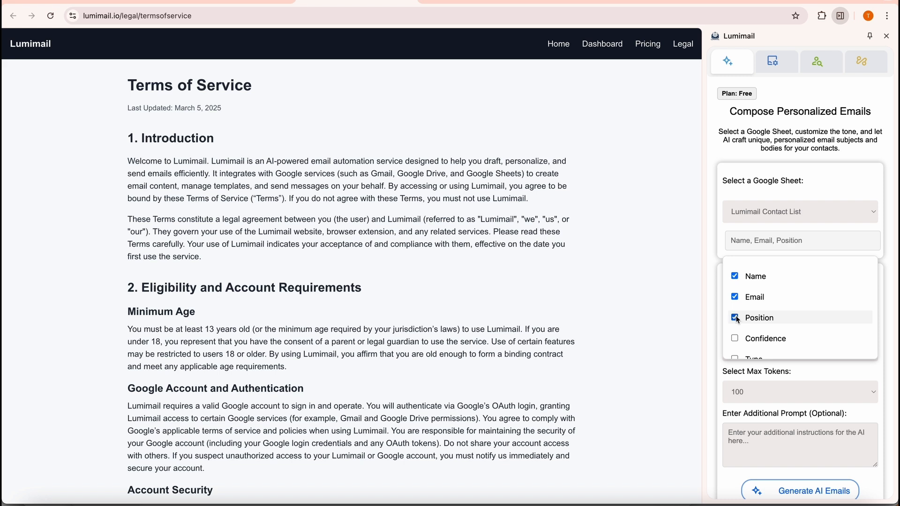
scroll(759, 318, down, 3)
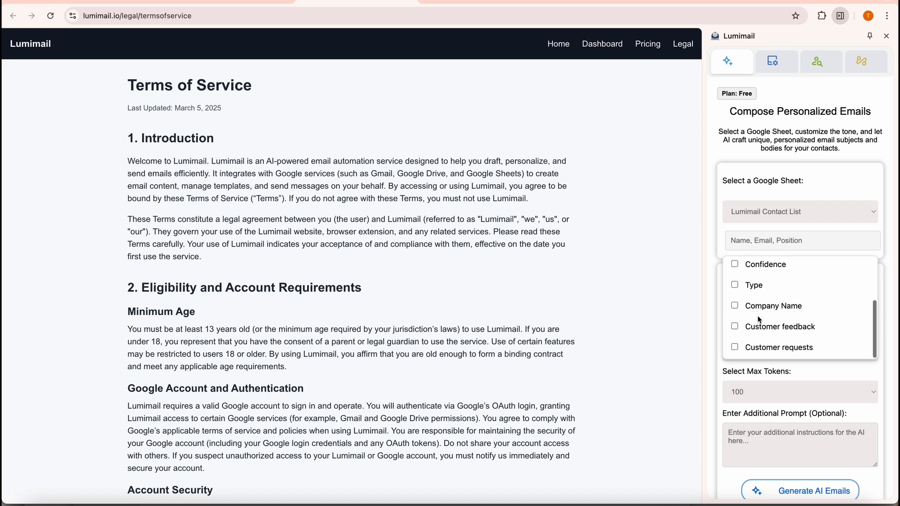
click(735, 306)
click(735, 326)
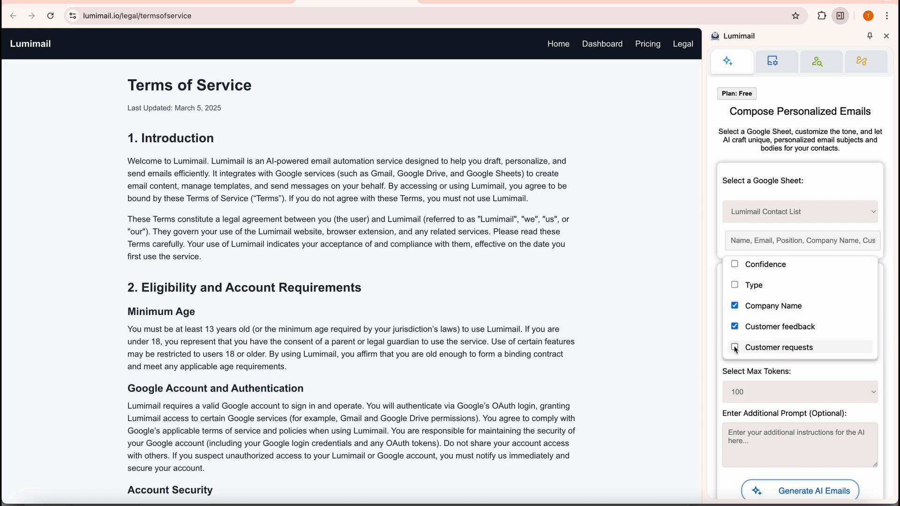
click(734, 347)
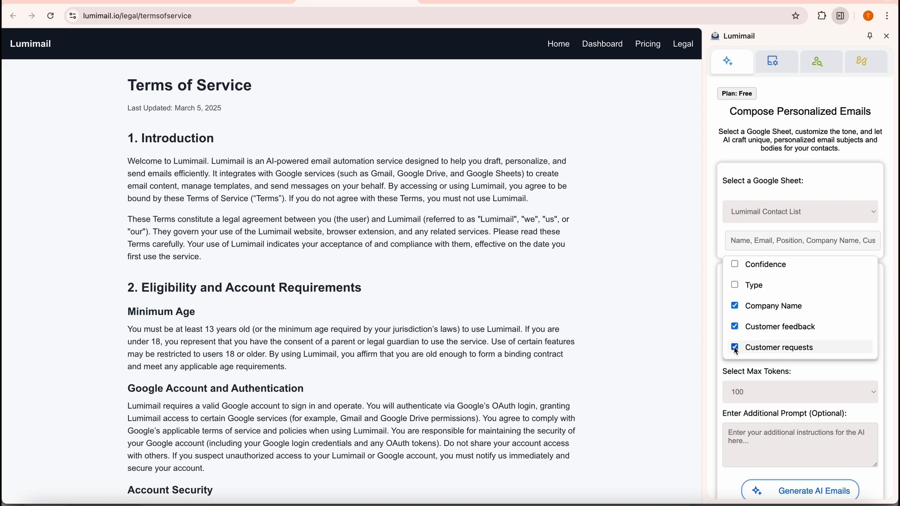
click(855, 248)
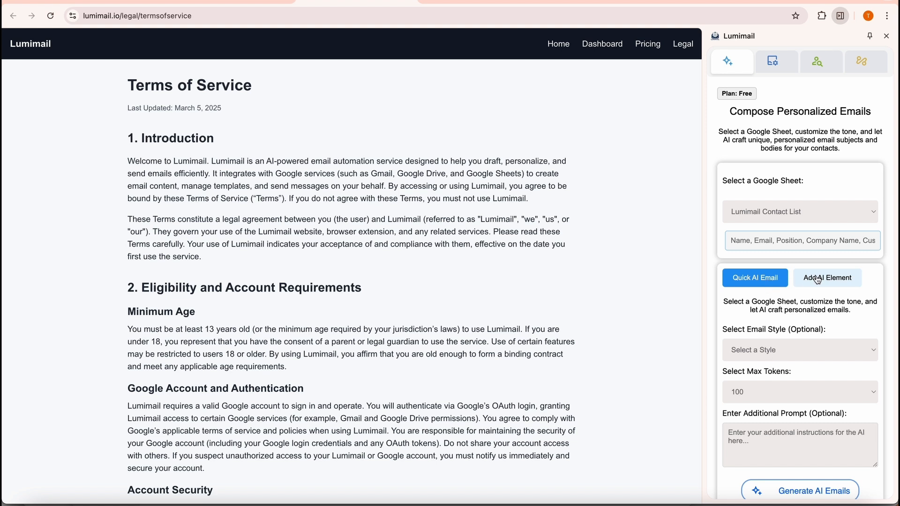
Set the email style to Casual and the maximum tokens to 300 for the quick AI email
click(760, 352)
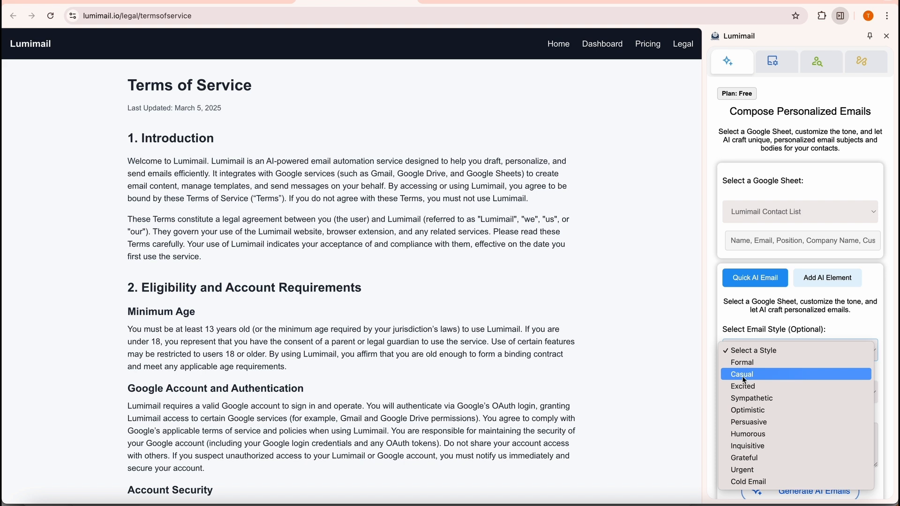
click(745, 374)
click(751, 392)
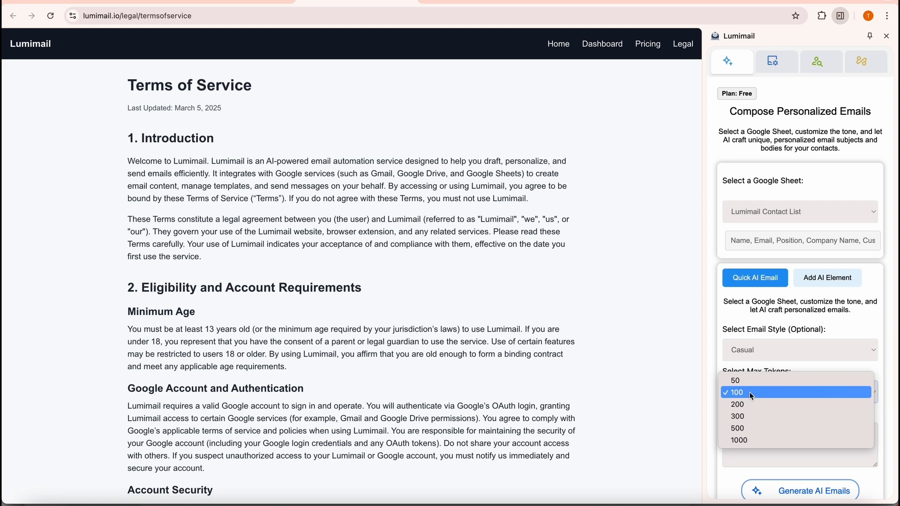
click(744, 417)
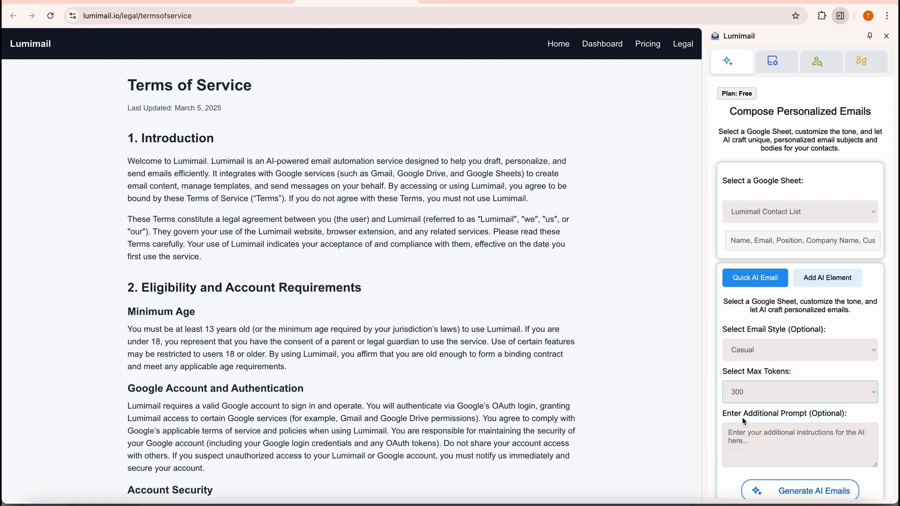
Add a prompt introducing the sender and Lumimail's outreach features, request an email announcing the new CRM integration to clients, and generate the AI emails
scroll(743, 420, down, 2)
click(739, 365)
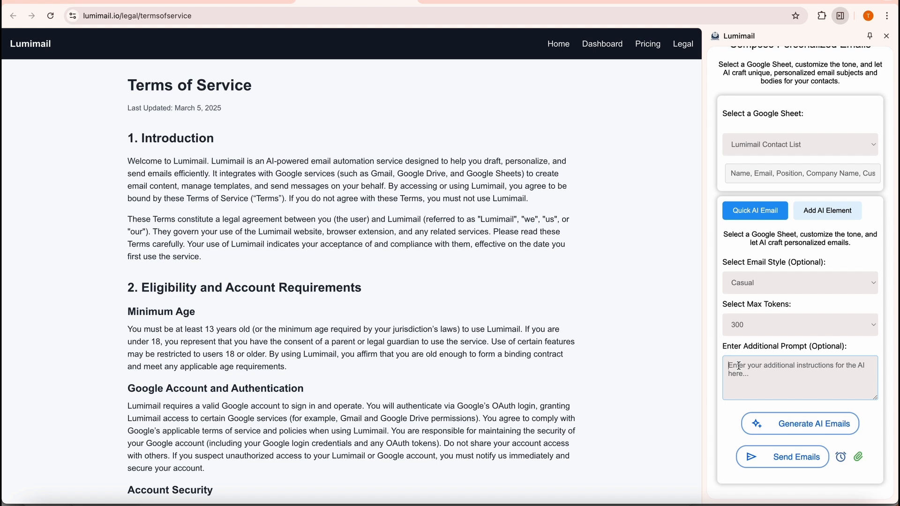
text(I'm Katie from Lumimail )
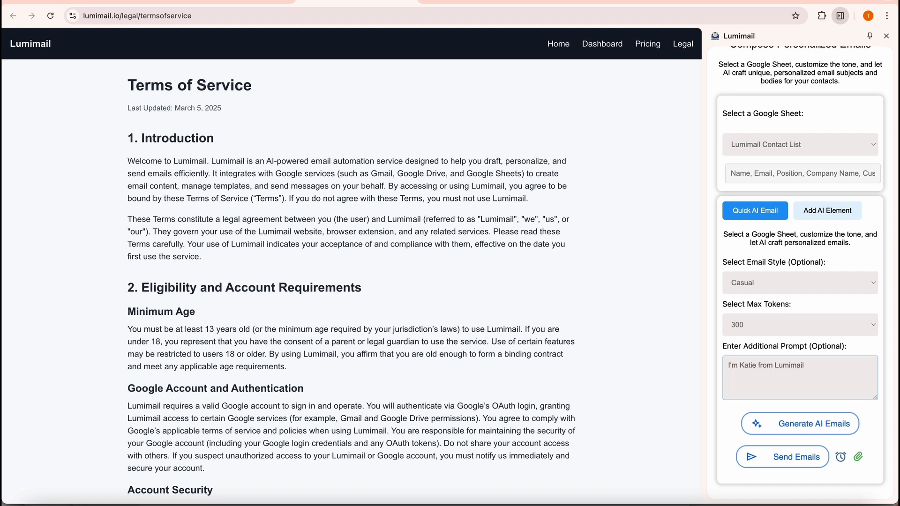
text(- a Chrome extension that boosts your e)
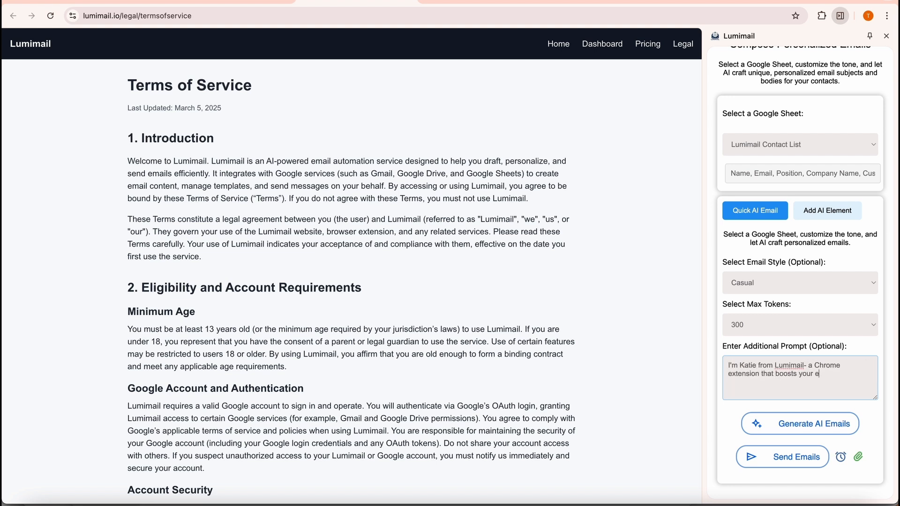
text(mail outreach with AI-powered conten)
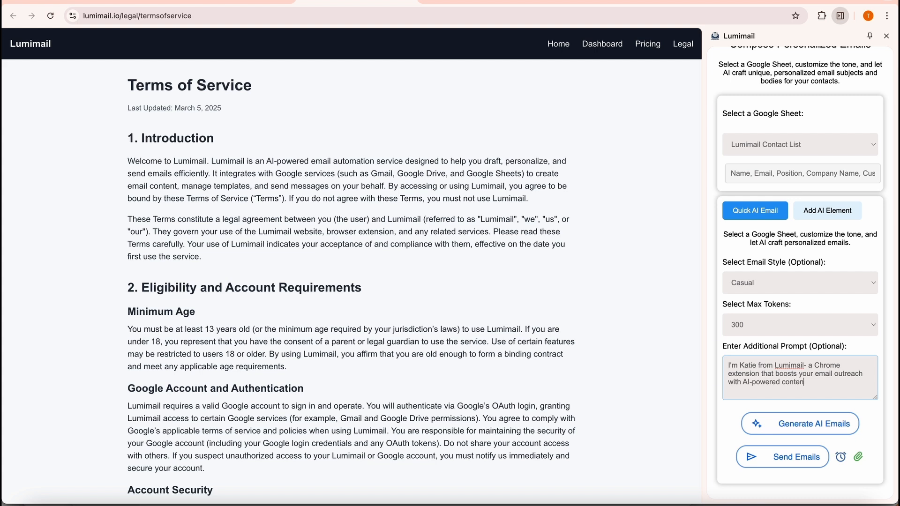
text(t, bulk emailing, and Google Sheets)
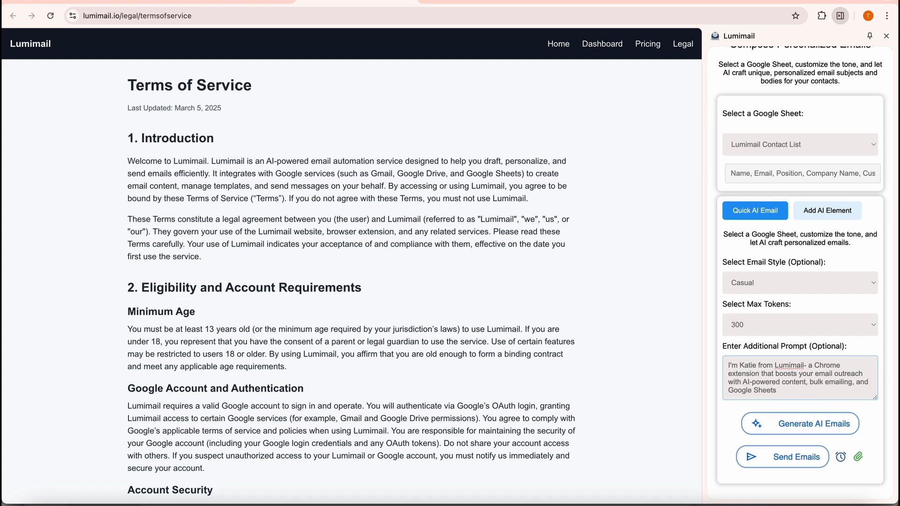
text( integration. Please draft an email announ)
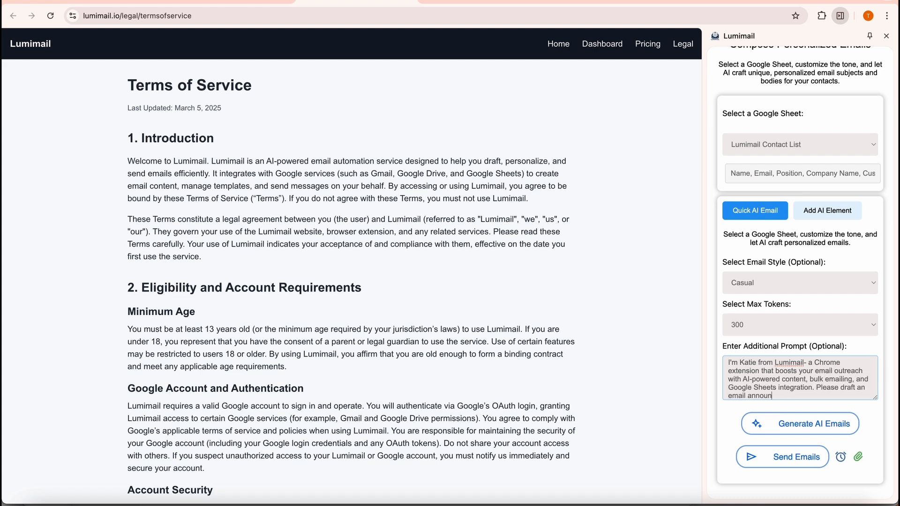
text(cing our new CRM integration to our clien)
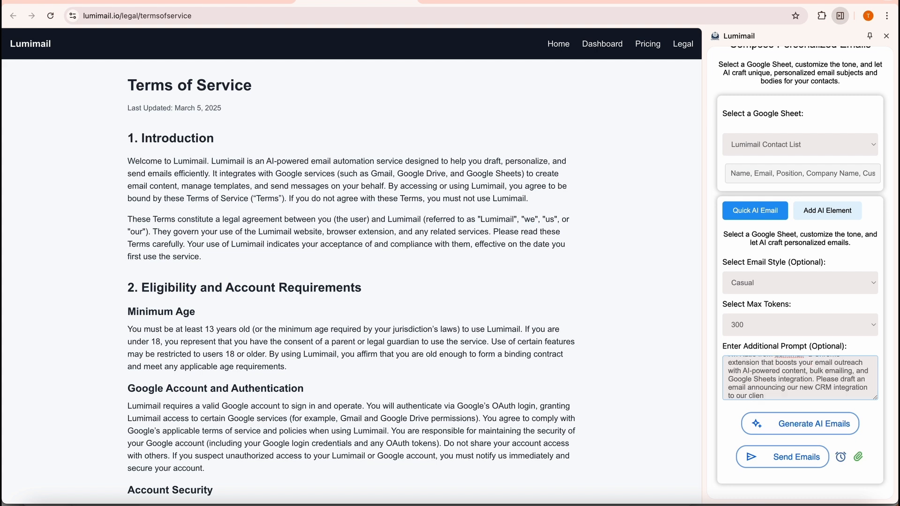
text(ts.)
click(796, 426)
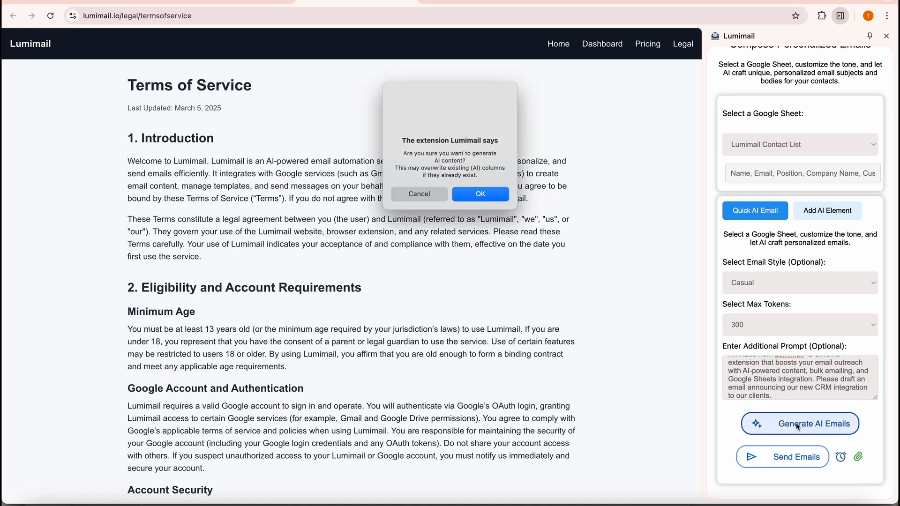
click(480, 194)
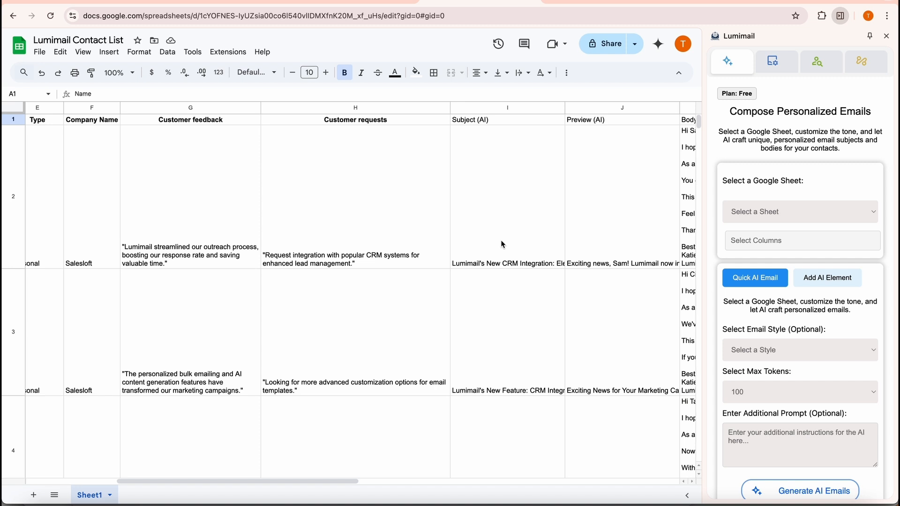
Review the generated Subject (AI), Preview (AI) and Body (AI) columns for each contact in the Lumimail Contact List Google Sheet against the customer data
scroll(502, 244, right, 5)
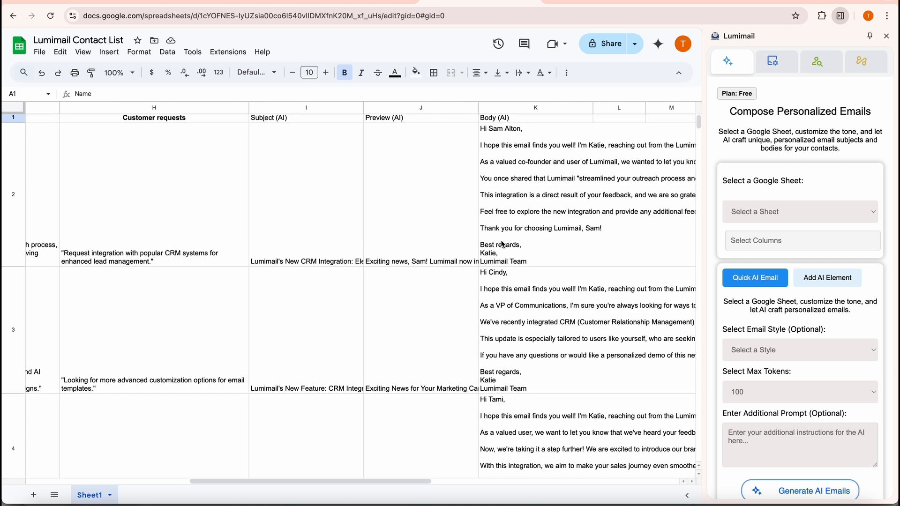
click(520, 218)
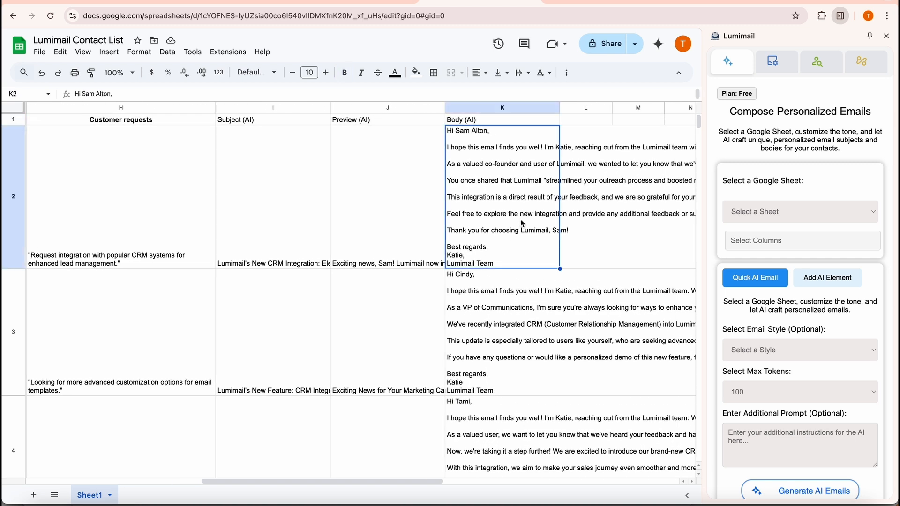
scroll(520, 218, down, 1)
scroll(520, 219, up, 1)
scroll(520, 218, right, 1)
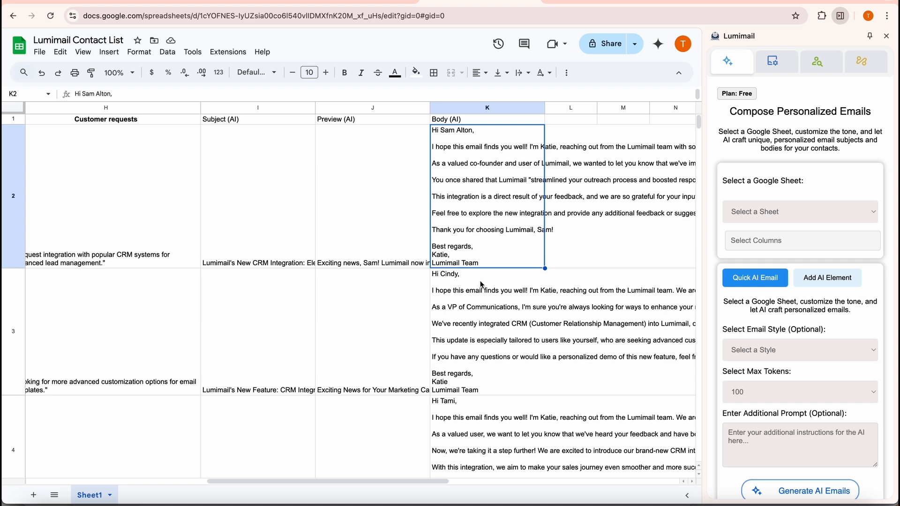
click(471, 328)
scroll(471, 328, left, 8)
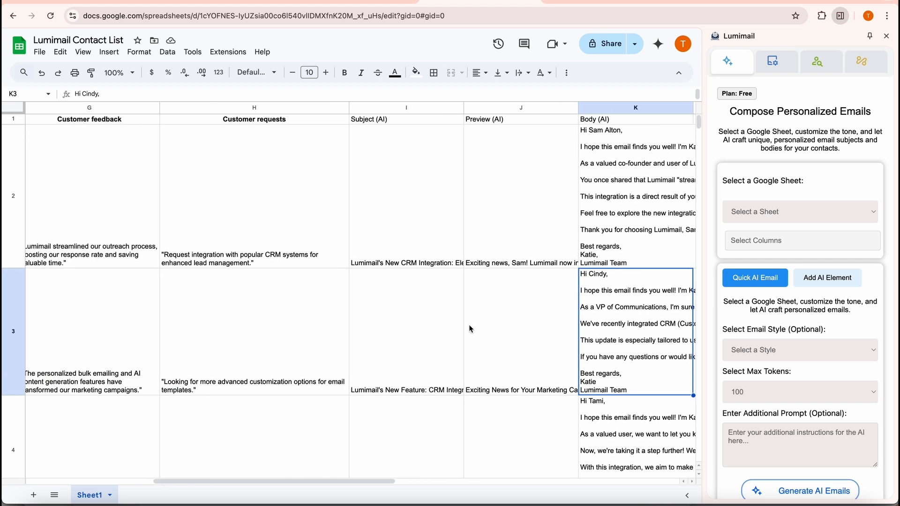
scroll(471, 329, left, 3)
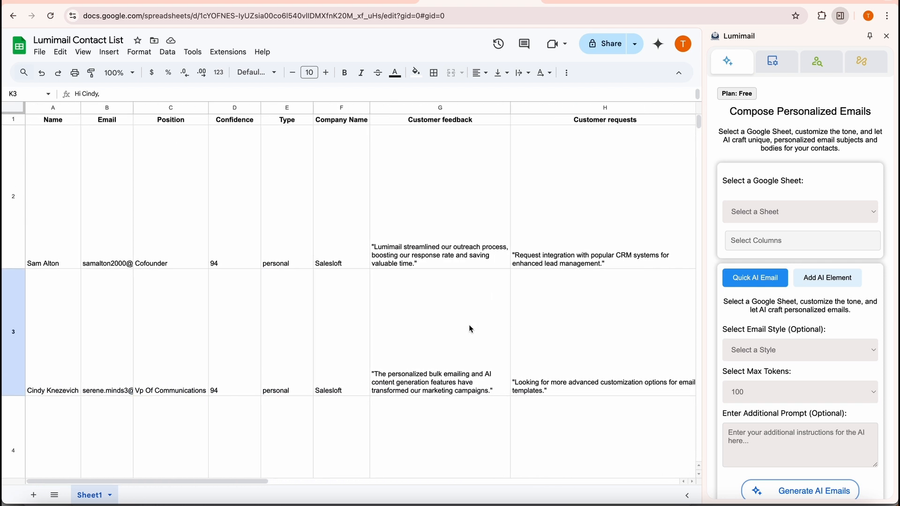
scroll(471, 329, right, 8)
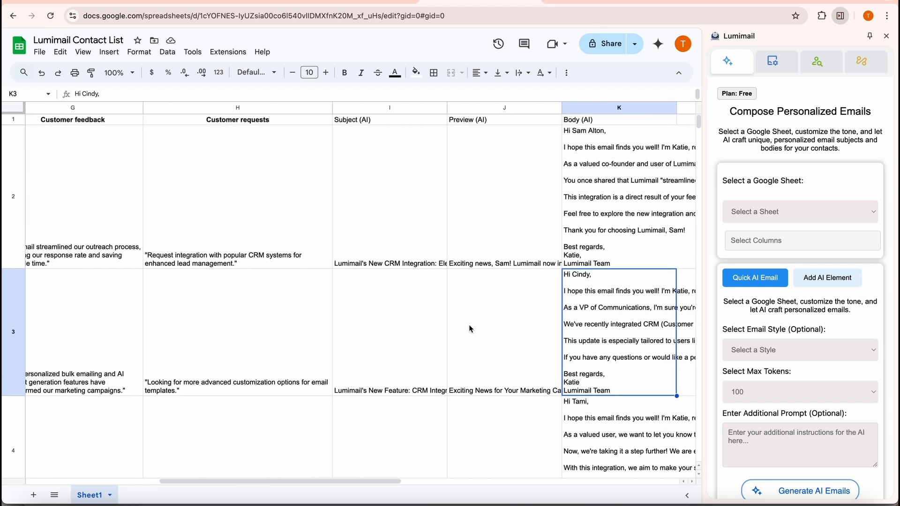
scroll(468, 325, down, 2)
scroll(469, 324, right, 2)
click(510, 389)
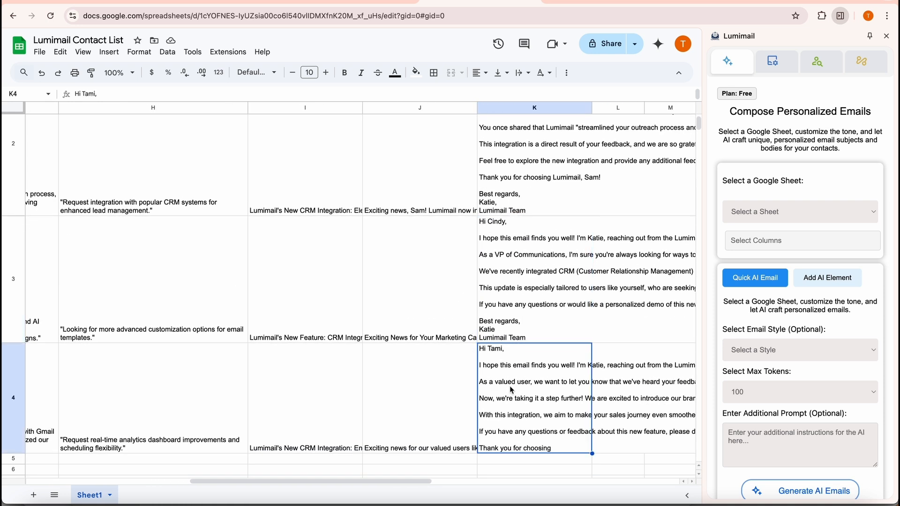
scroll(514, 355, up, 2)
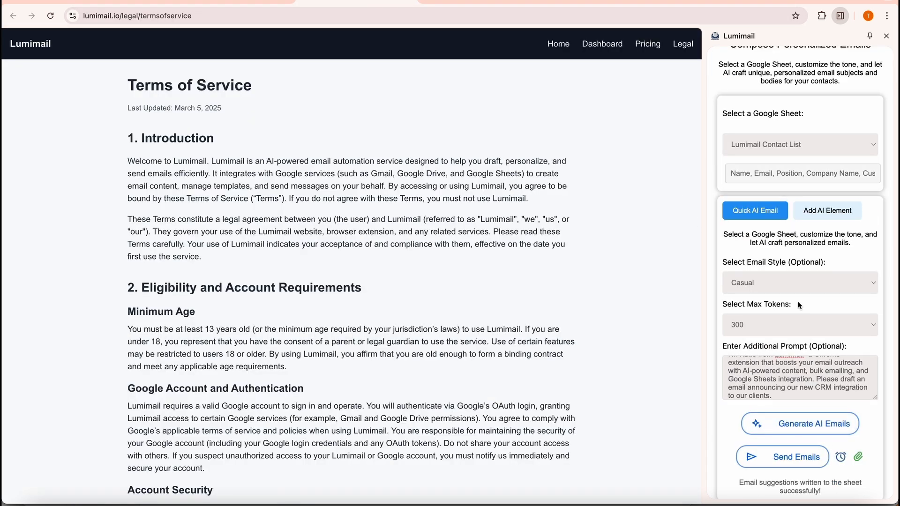
Attach account_activities_202502.csv and Doc2.docx to the generated emails, and send them with the review confirmed
scroll(798, 302, down, 1)
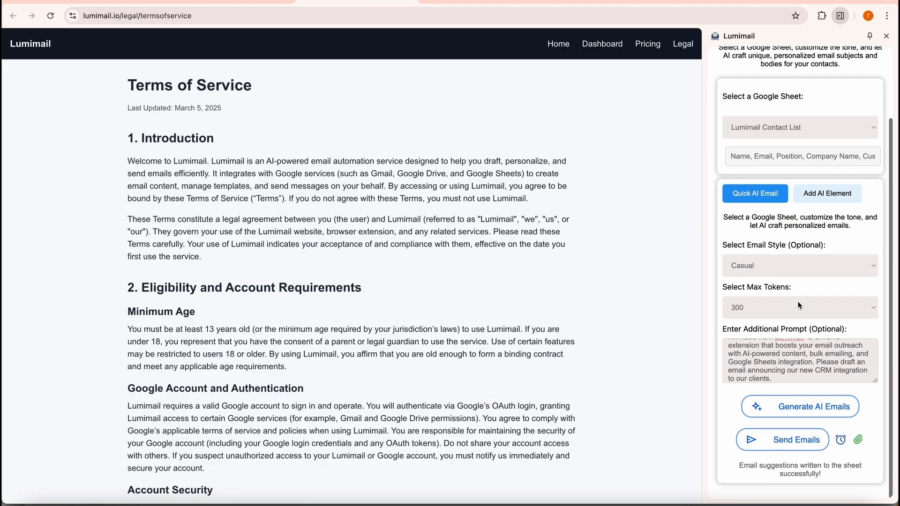
click(858, 441)
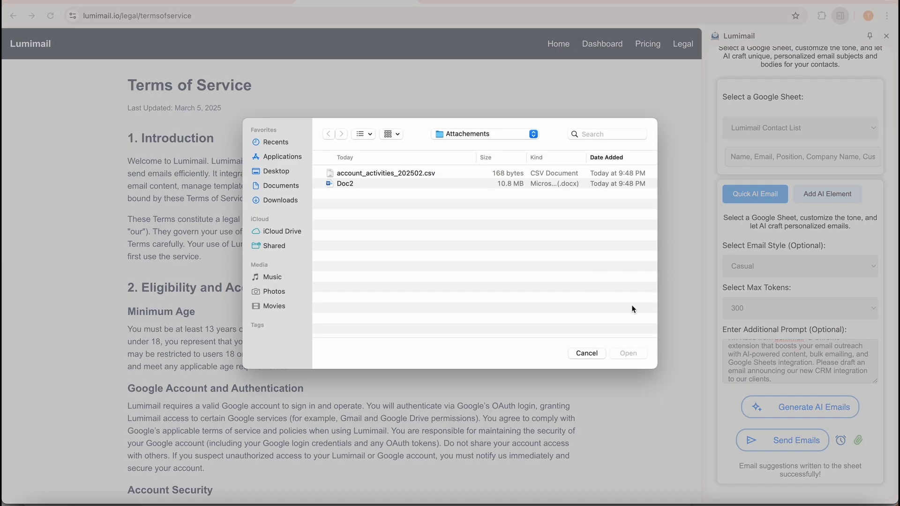
drag(331, 199, 352, 175)
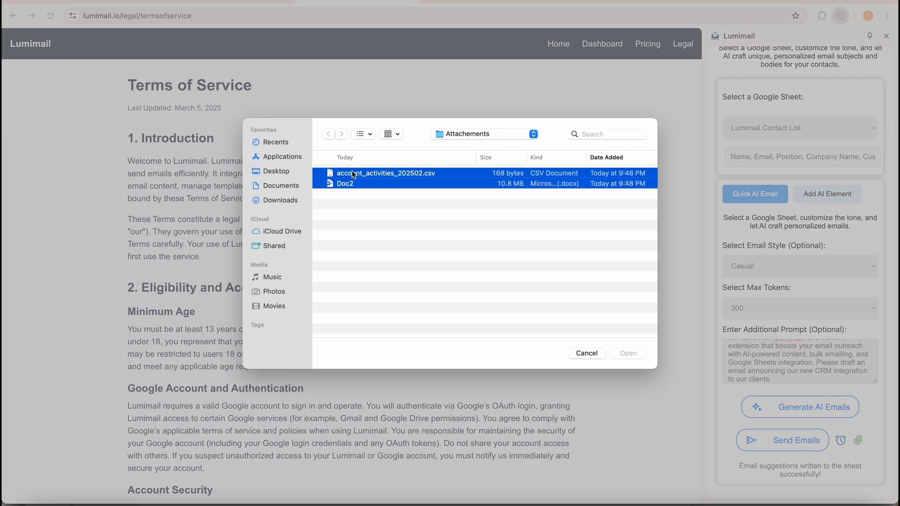
click(627, 353)
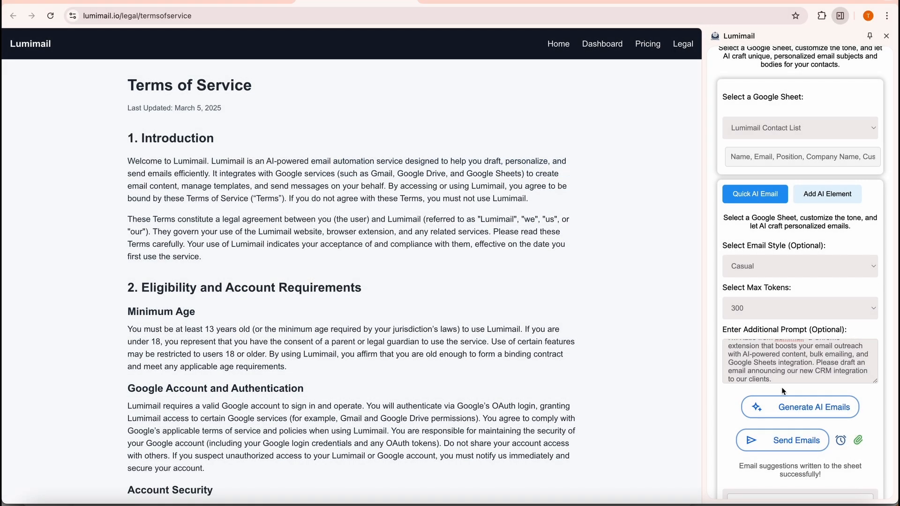
scroll(777, 406, down, 3)
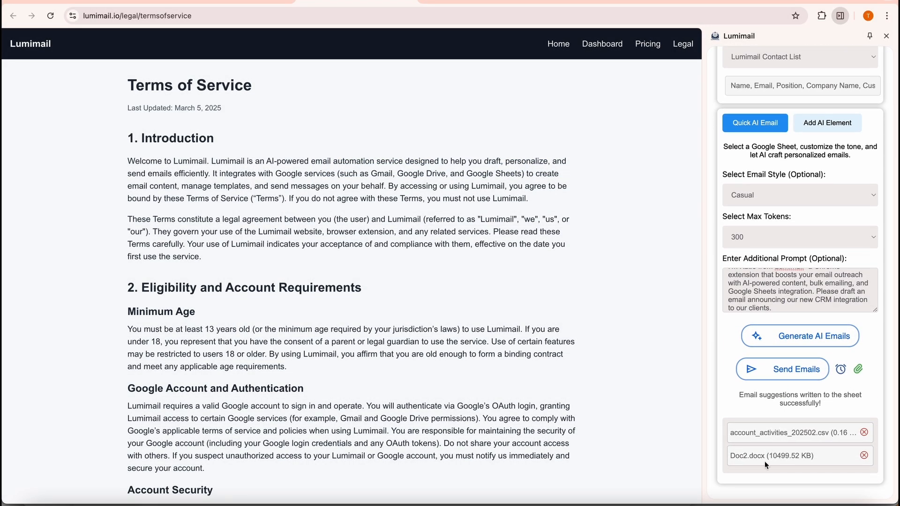
click(790, 373)
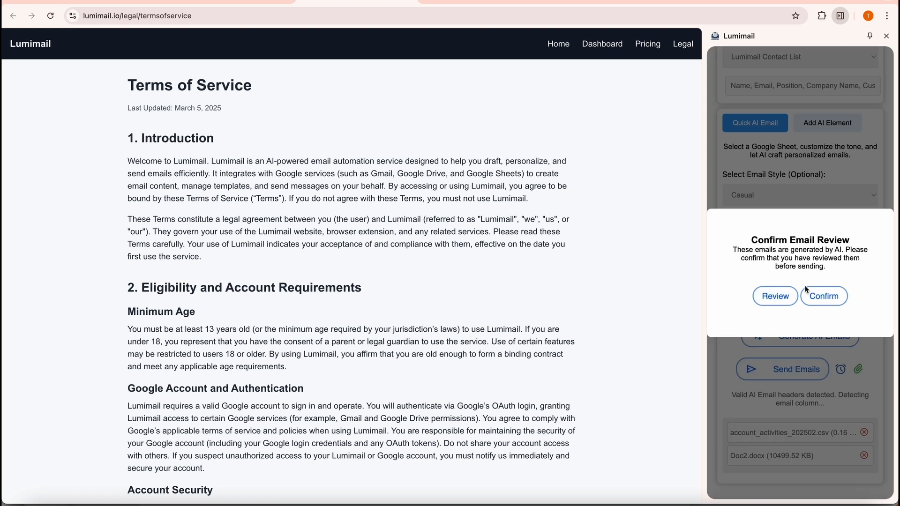
click(823, 298)
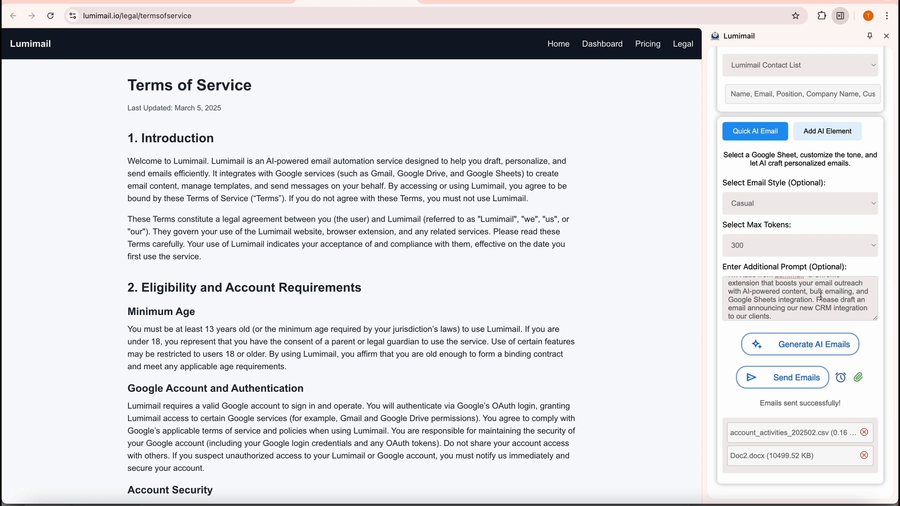
Switch to Gmail, check the recipients of the sent emails, and open the sent message "Lumimail's New Feature: CRM Integration!" with its attachments
click(555, 1)
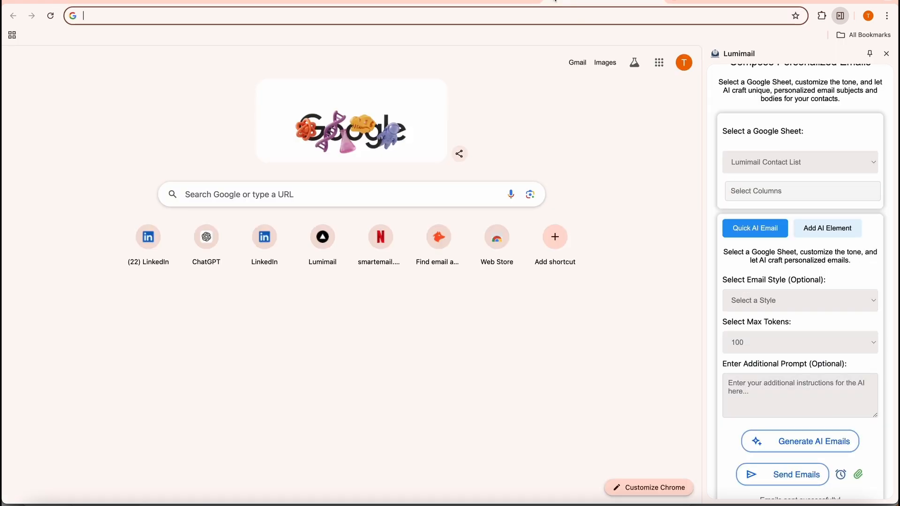
click(659, 63)
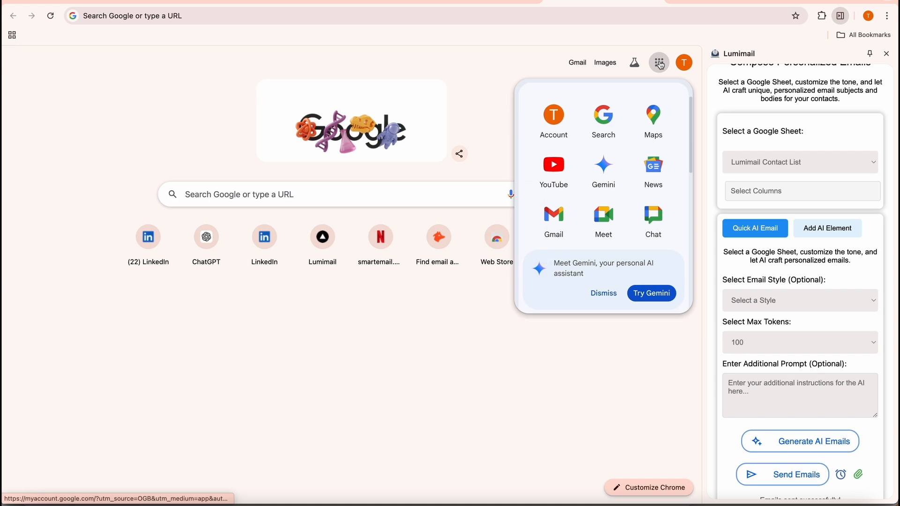
click(560, 219)
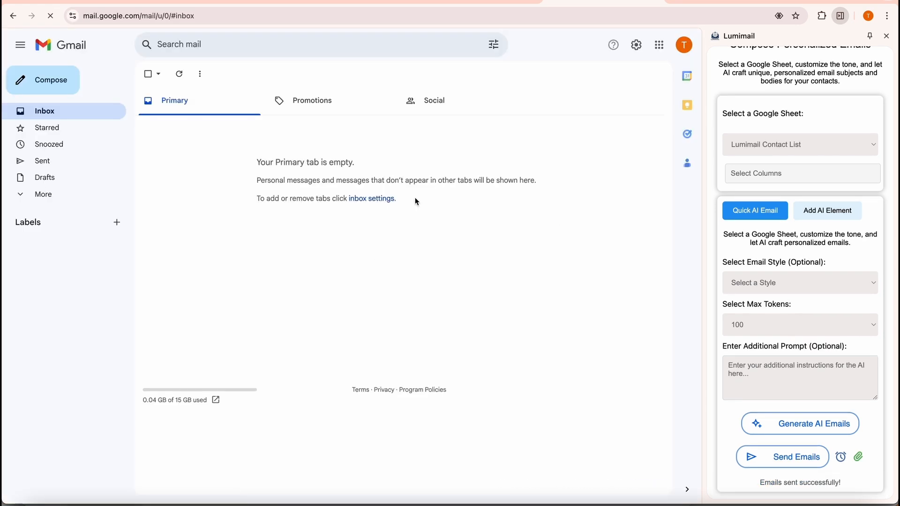
click(41, 161)
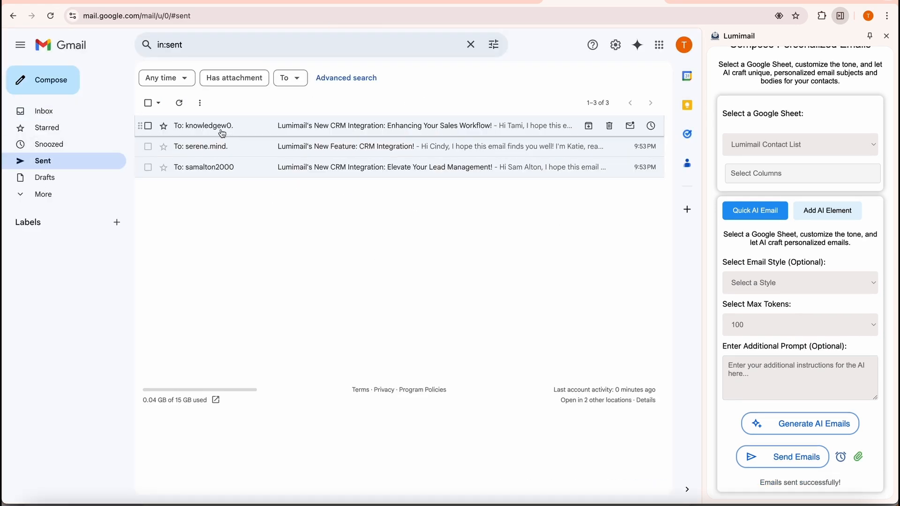
mouse_move(217, 150)
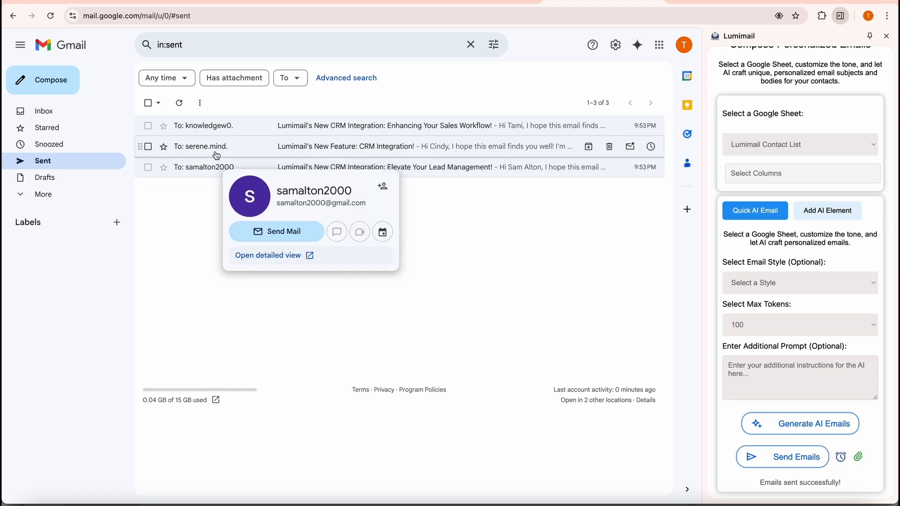
mouse_move(227, 129)
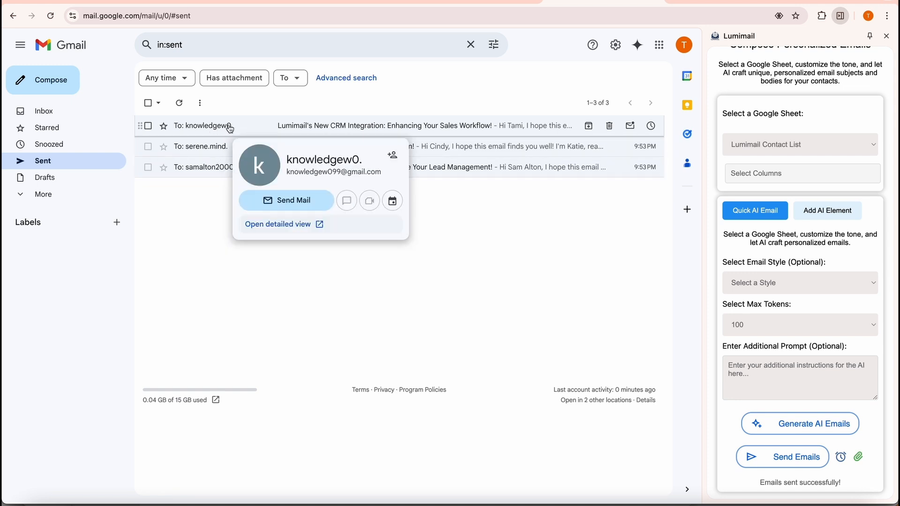
click(215, 152)
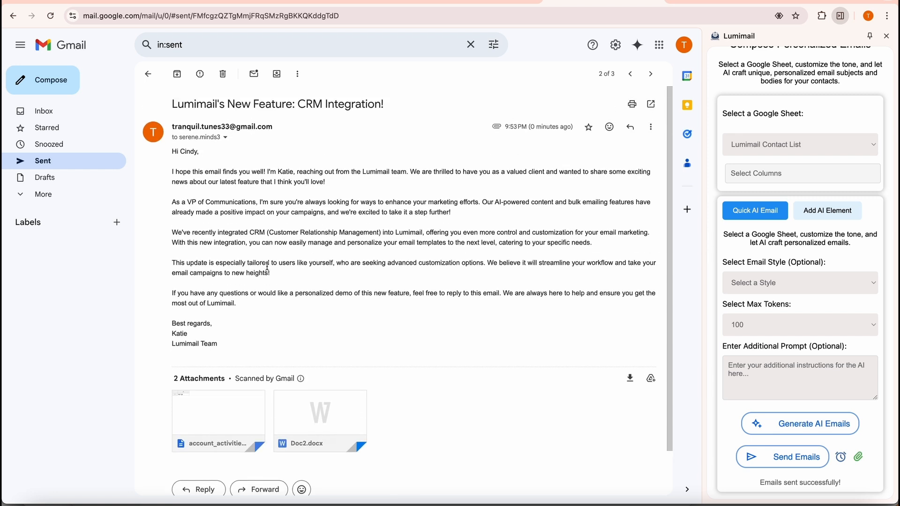
Open Lumimail's Email Scheduler and set the first run date and time to 03/18/2025, 12:31 AM
click(842, 457)
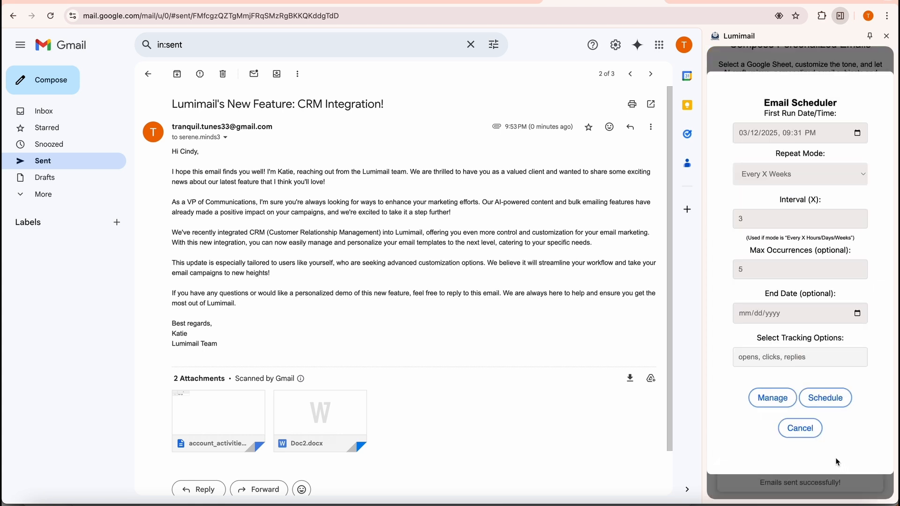
click(858, 133)
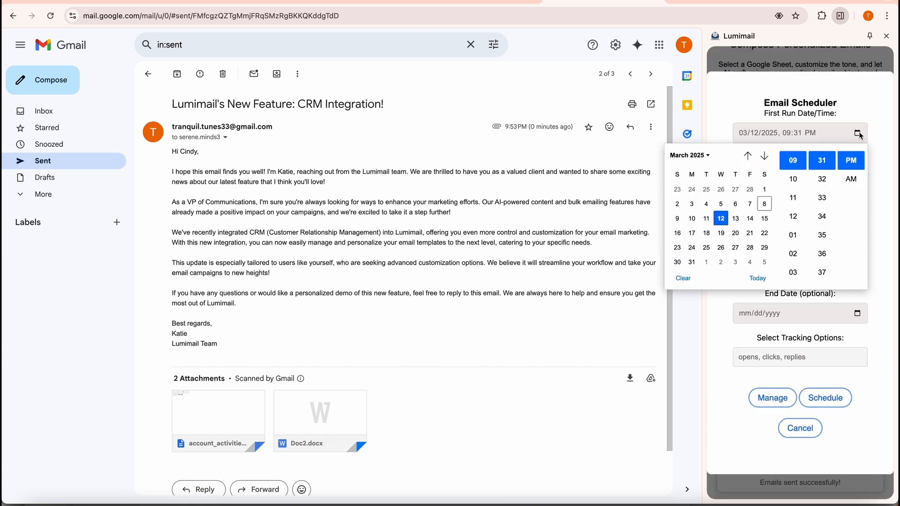
click(707, 233)
click(800, 216)
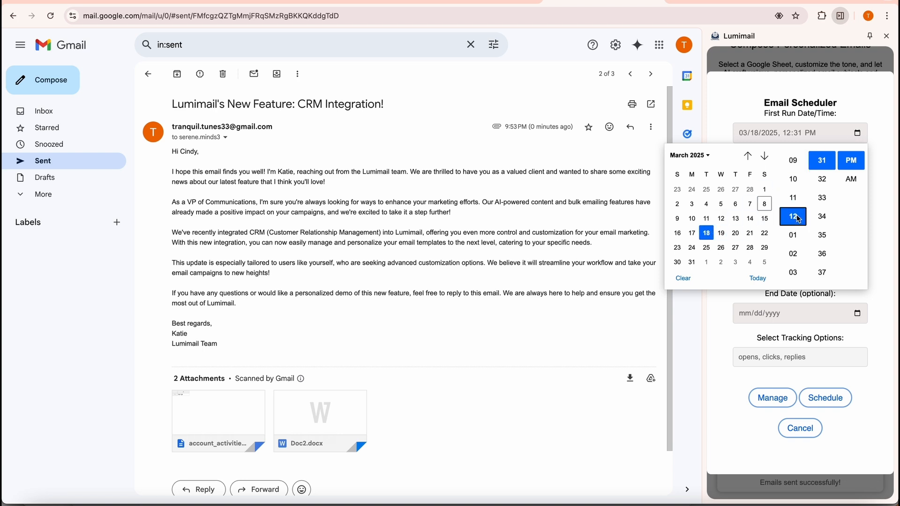
click(850, 188)
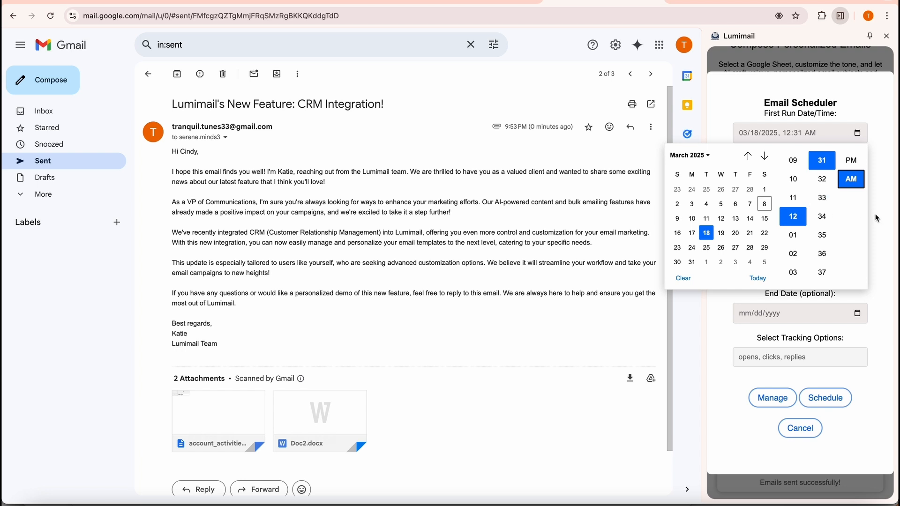
Set the schedule's repeat mode to Multiple Days a Week on Mon, Wed and Fri, with max occurrences of 6
click(797, 176)
click(797, 175)
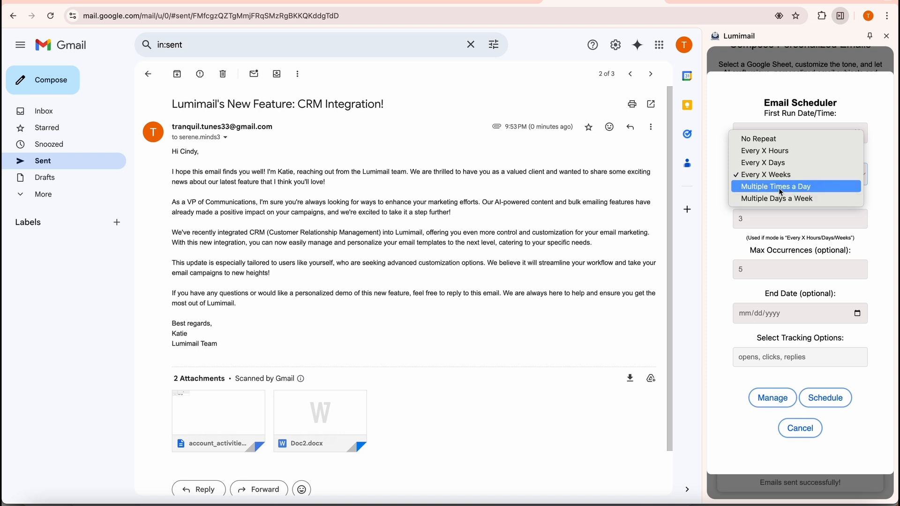
click(779, 199)
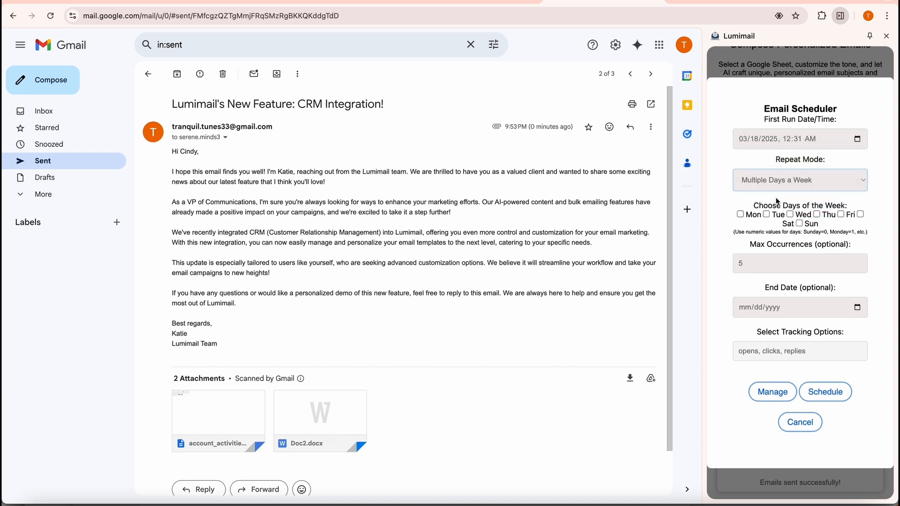
click(741, 214)
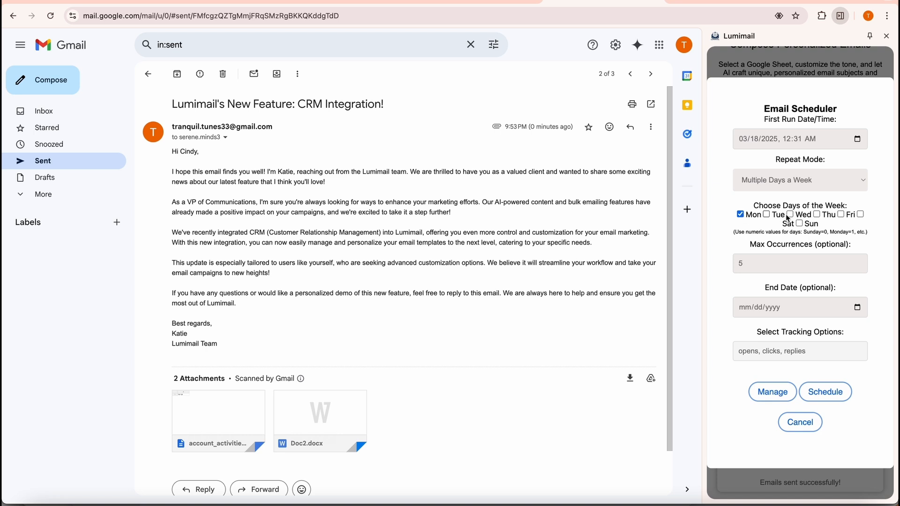
click(791, 215)
click(842, 215)
click(752, 264)
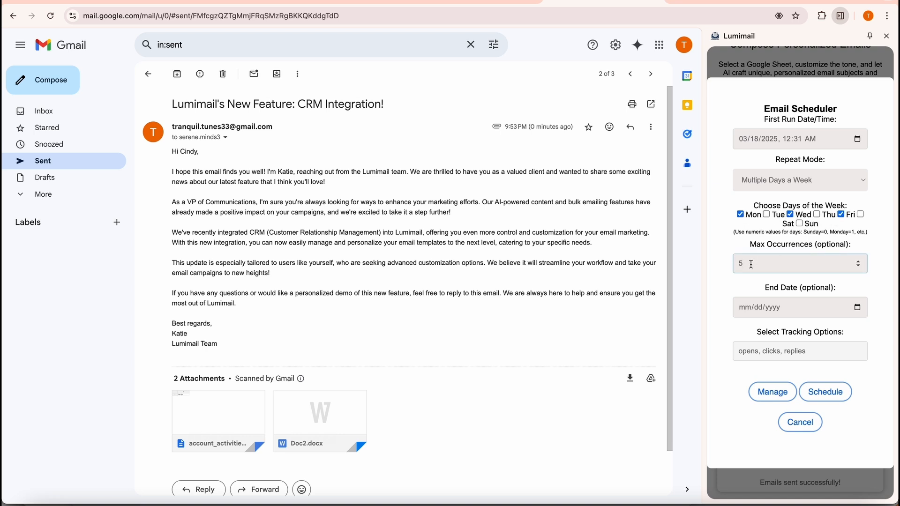
drag(752, 264, 735, 265)
text(6)
Turn Track Opens and Track Clicks off and on again in the schedule's tracking options
click(764, 354)
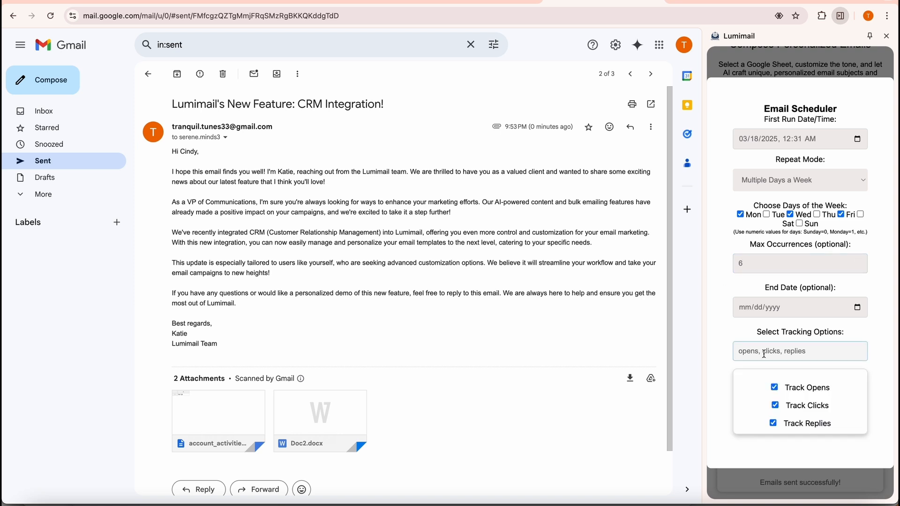
click(774, 387)
click(776, 407)
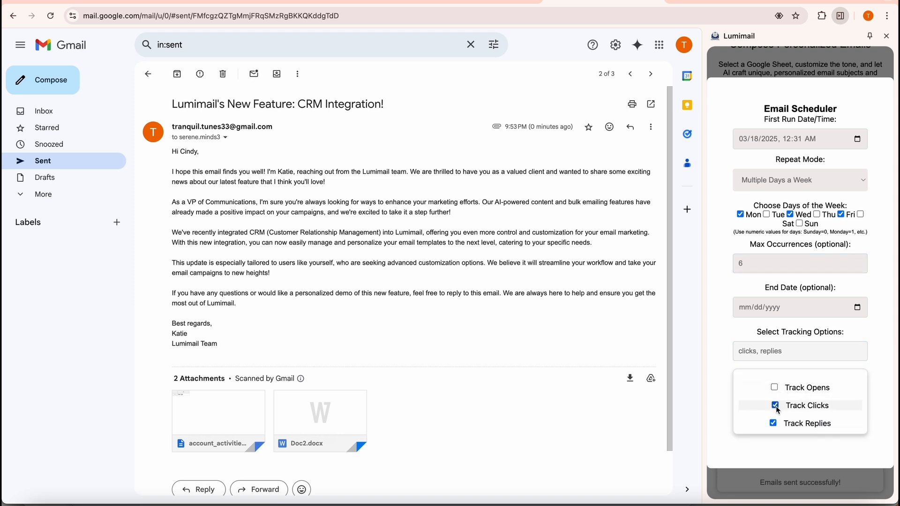
click(774, 387)
click(775, 406)
click(874, 364)
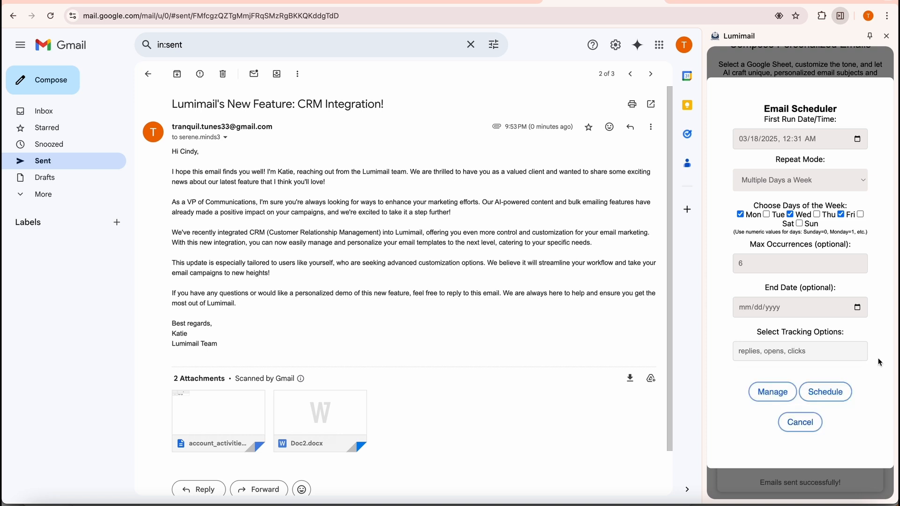
Grant the scheduler access to the sender's Google account through the sign-in prompts, and submit the email schedule
click(826, 392)
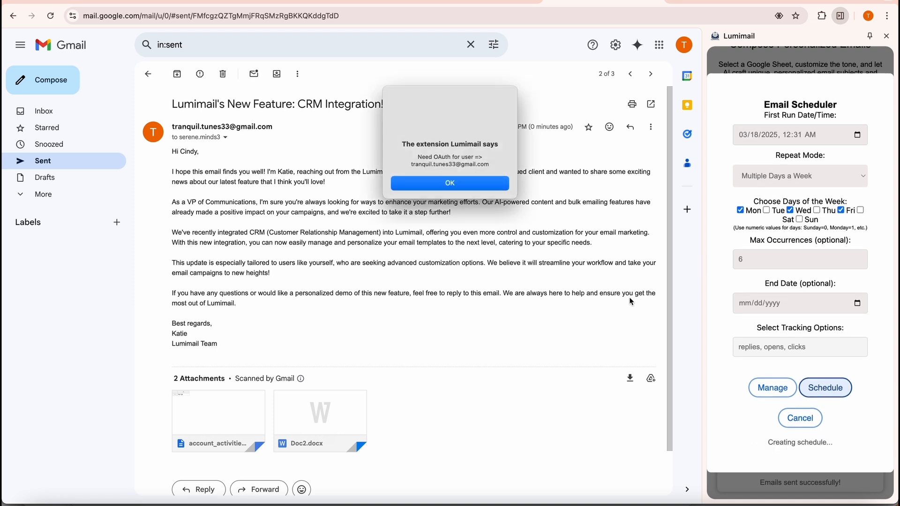
click(484, 187)
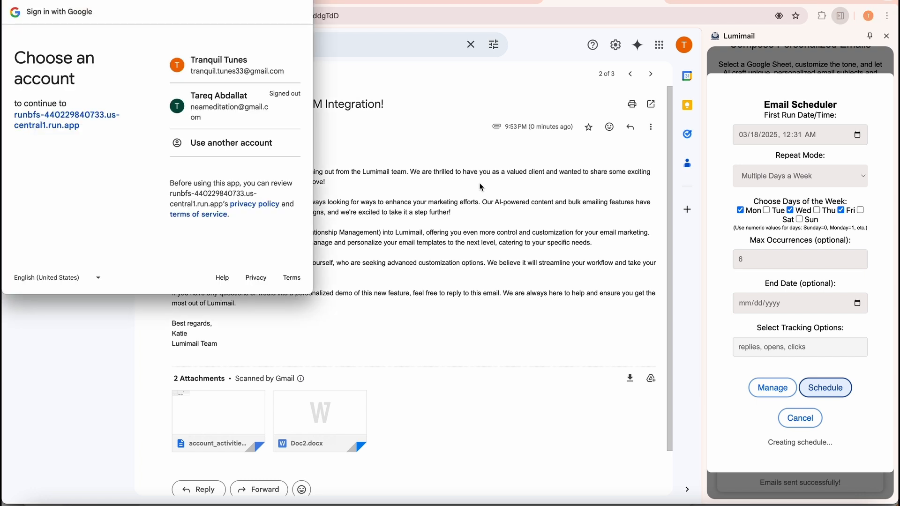
click(235, 69)
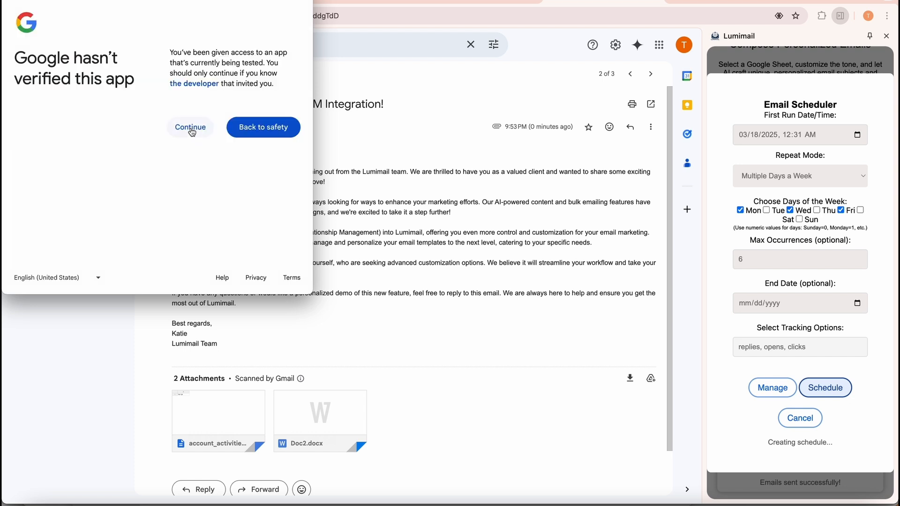
click(191, 128)
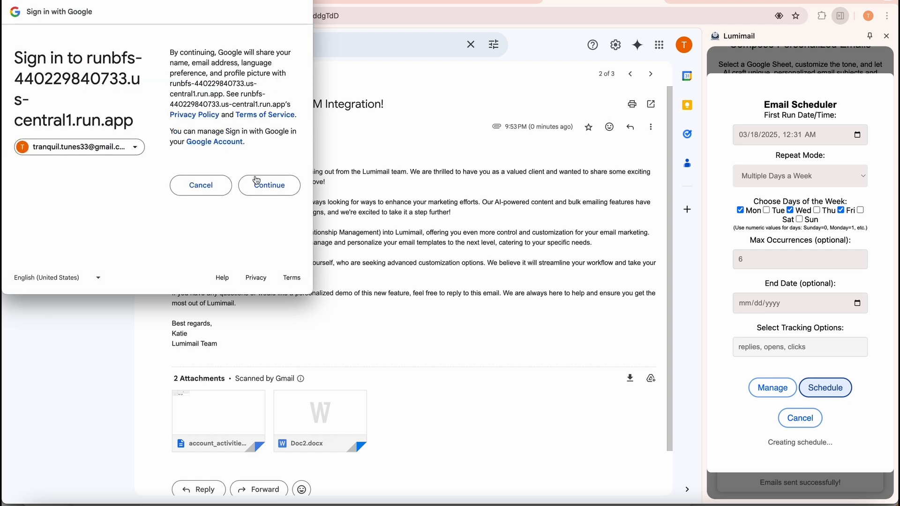
click(269, 194)
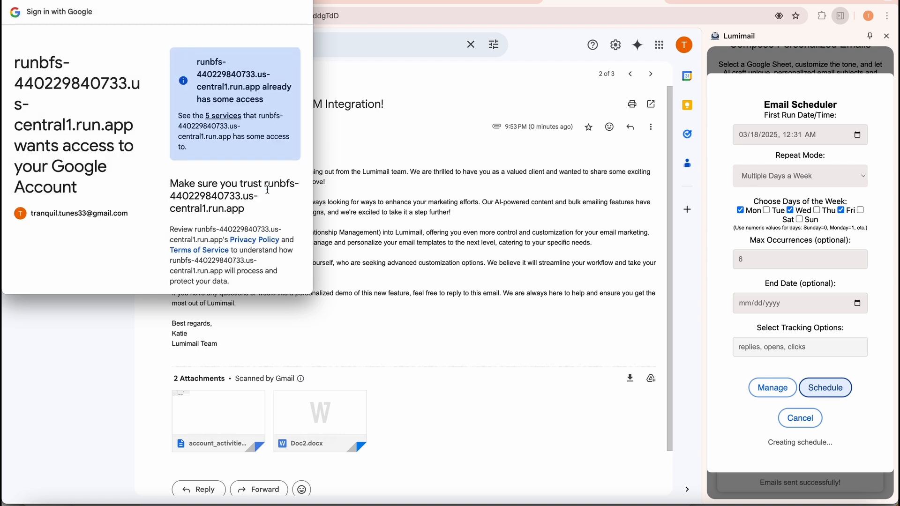
scroll(268, 189, down, 3)
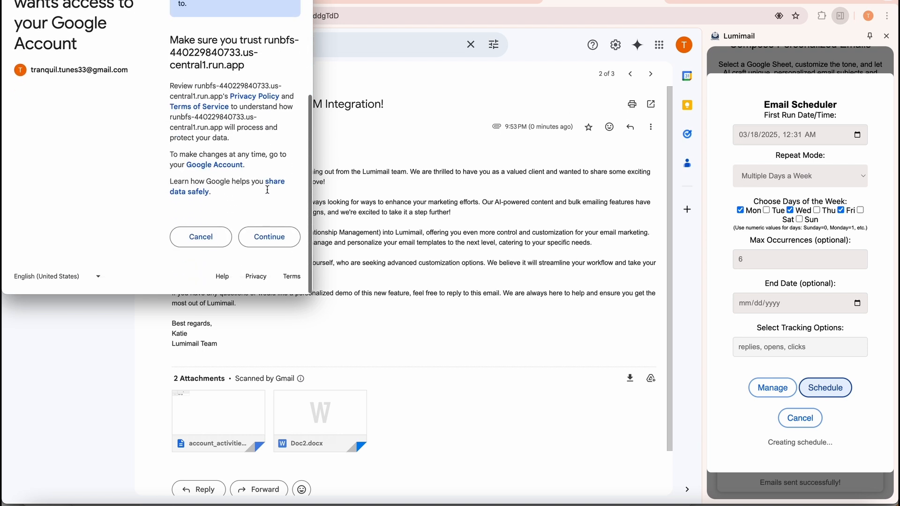
click(270, 240)
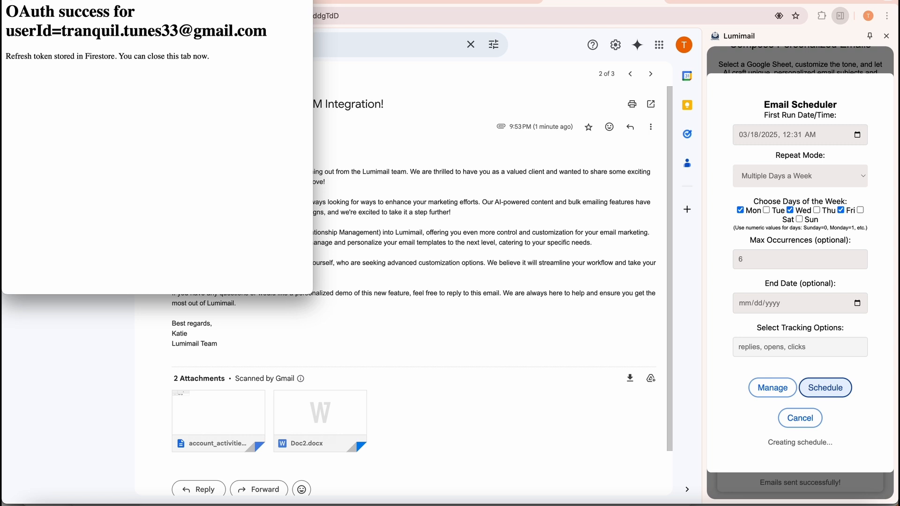
click(10, 1)
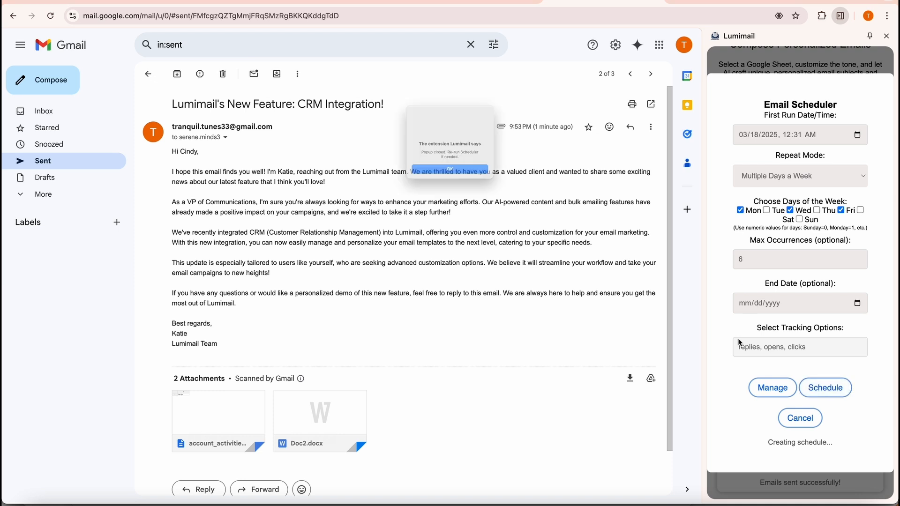
click(477, 189)
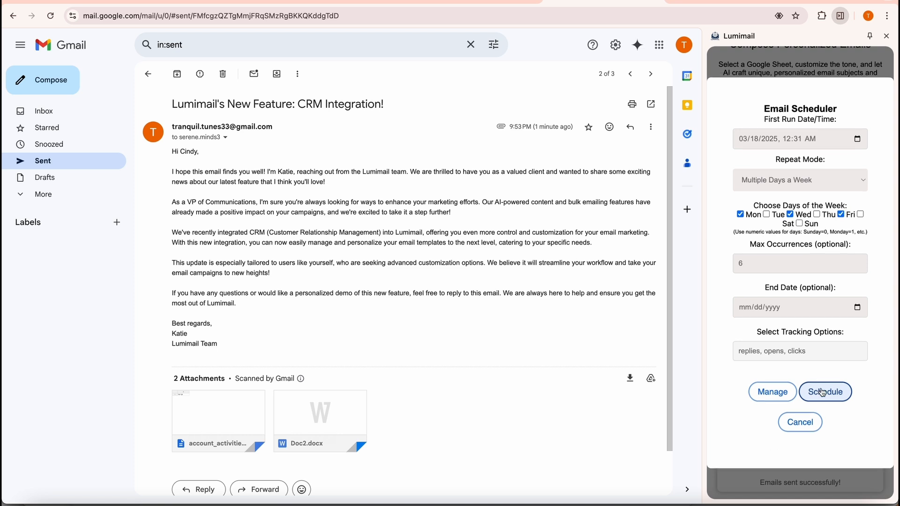
click(825, 392)
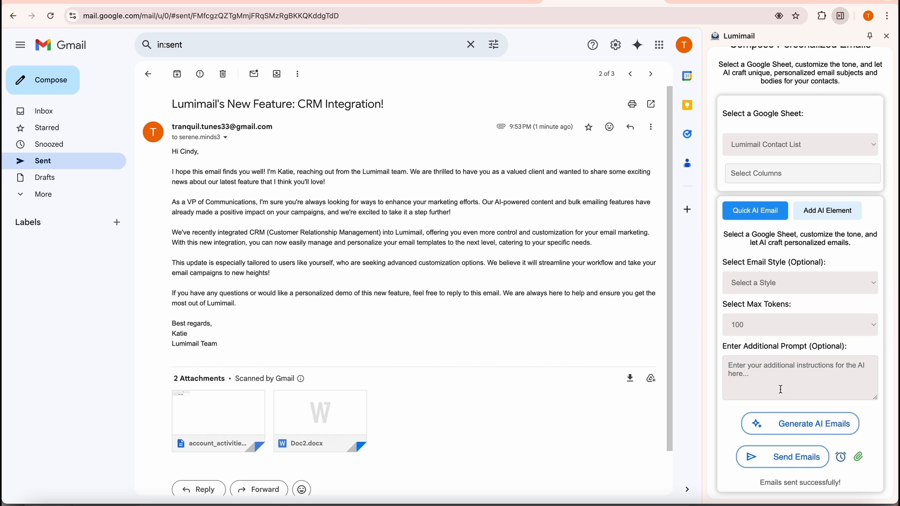
Review the My Scheduled Emails list with all its columns in view, and close the Email Scheduler
click(841, 457)
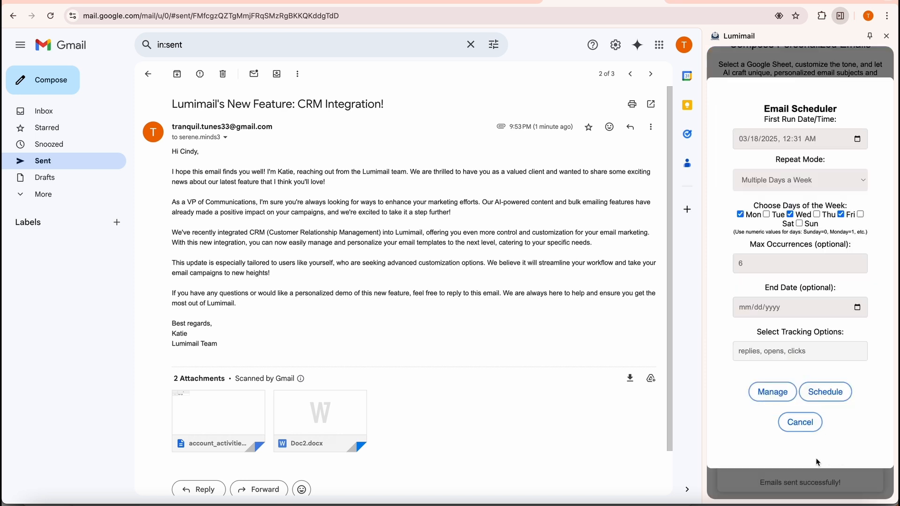
click(773, 394)
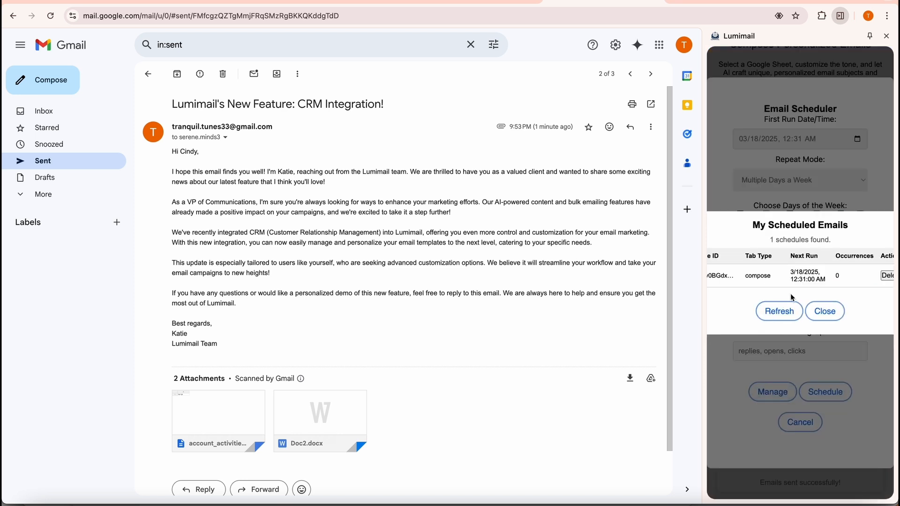
drag(706, 276, 603, 280)
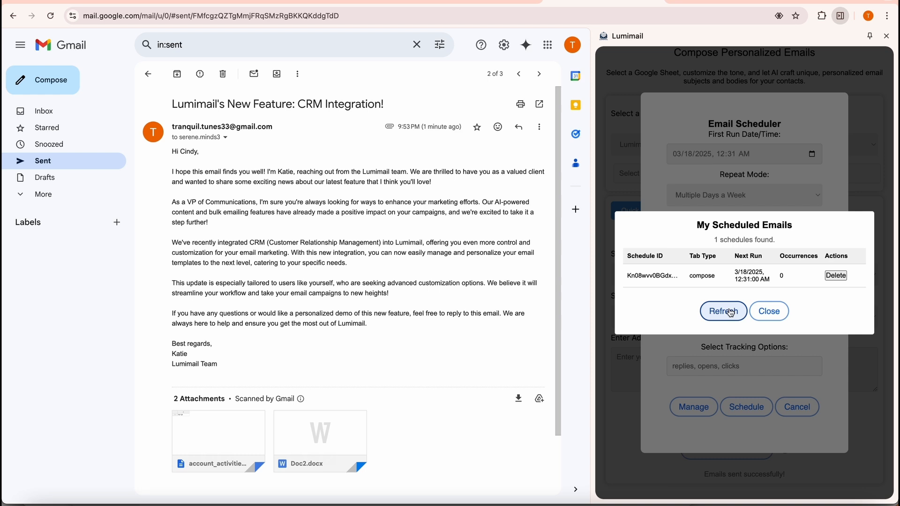
click(770, 314)
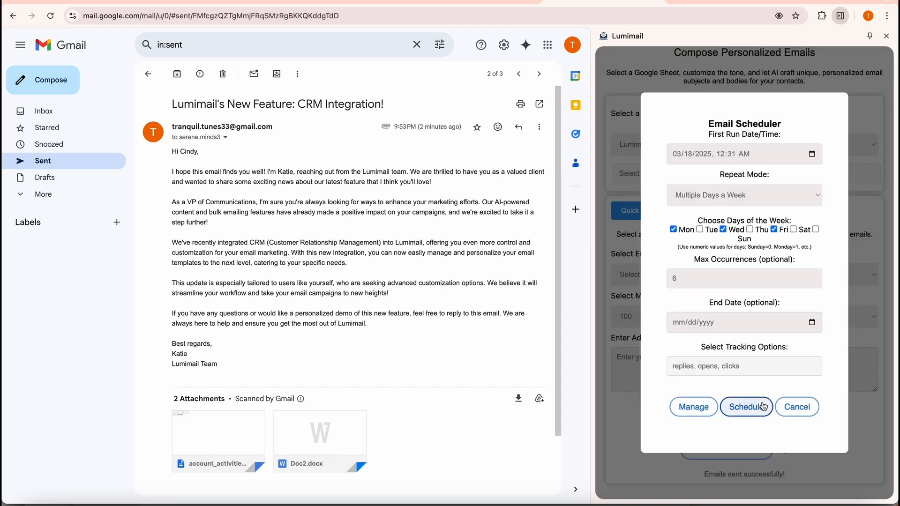
click(803, 410)
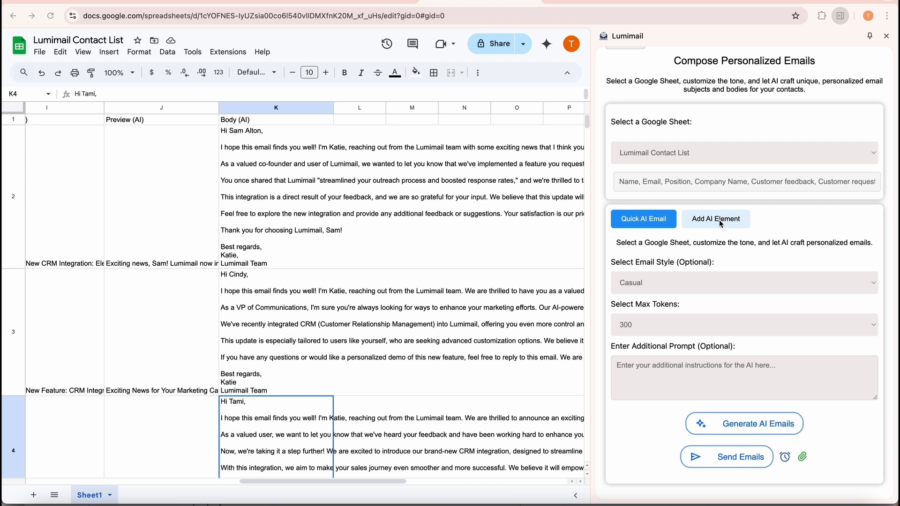
For the Lumimail Contact List sheet, switch to adding an AI element and set its max tokens to 300
click(720, 221)
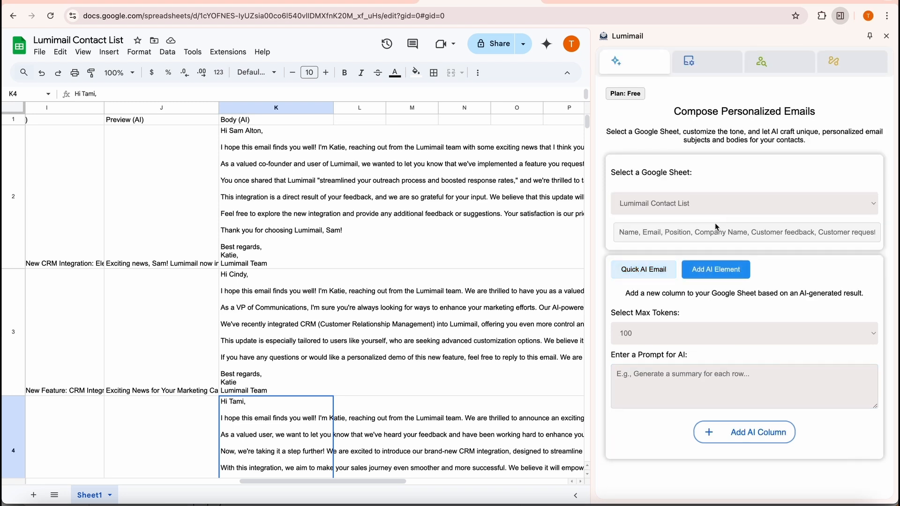
click(655, 331)
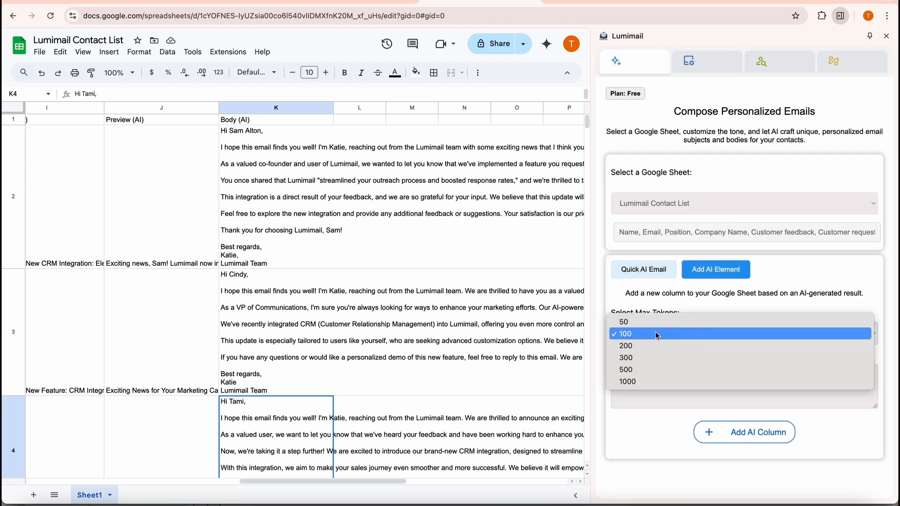
click(636, 359)
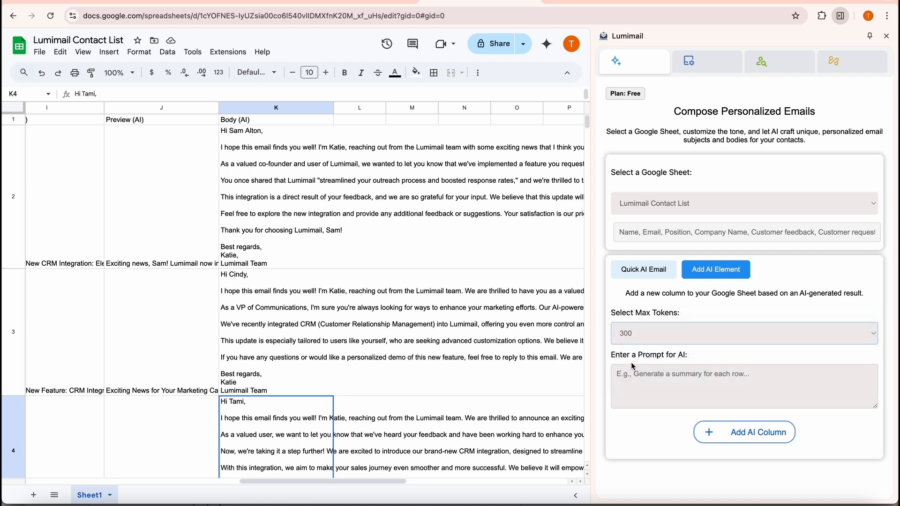
Generate an AI column from a prompt describing Lumimail's AI email content, bulk emailing and Sheets integration in Gmail, and requesting email responses addressing clients' requests
click(626, 372)
text(Hi)
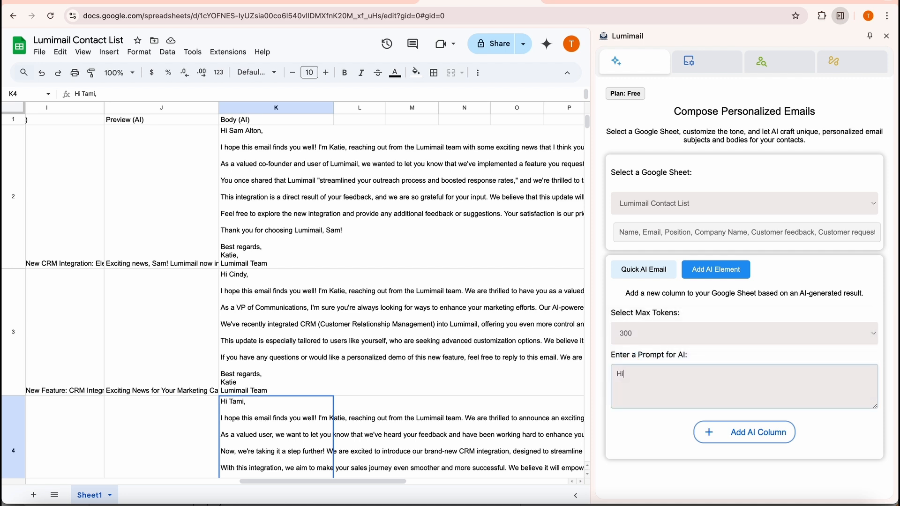
text(, I'm Katie from Lumimail- our al)
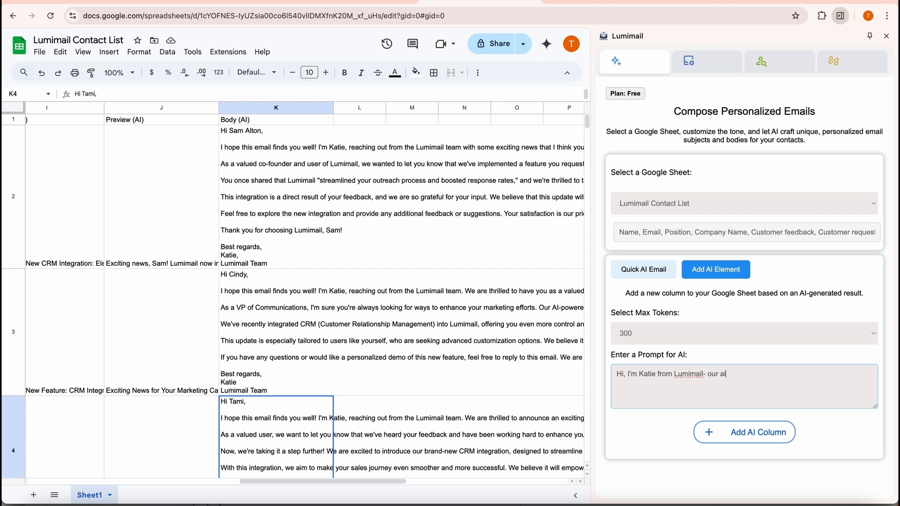
text(l in one Chrome extension that combi)
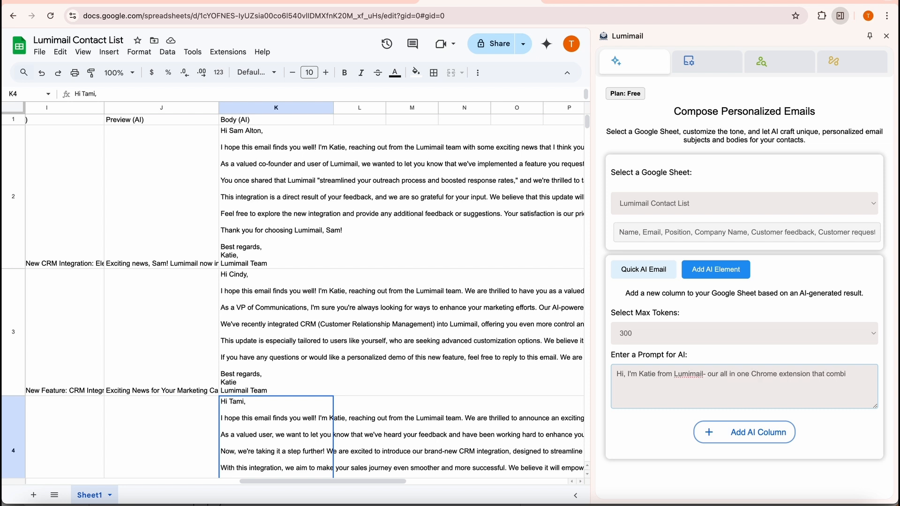
text(nes AI-powered email conten)
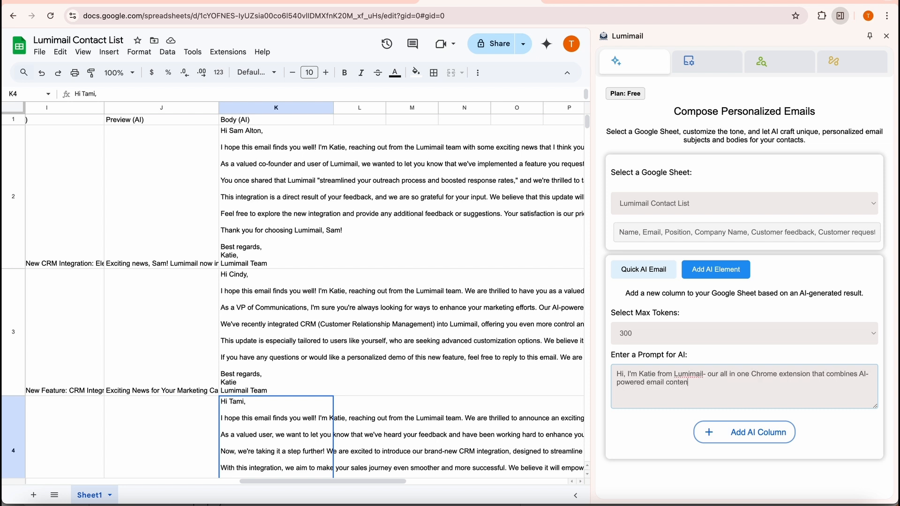
text(t, personalized bulk emailing, and)
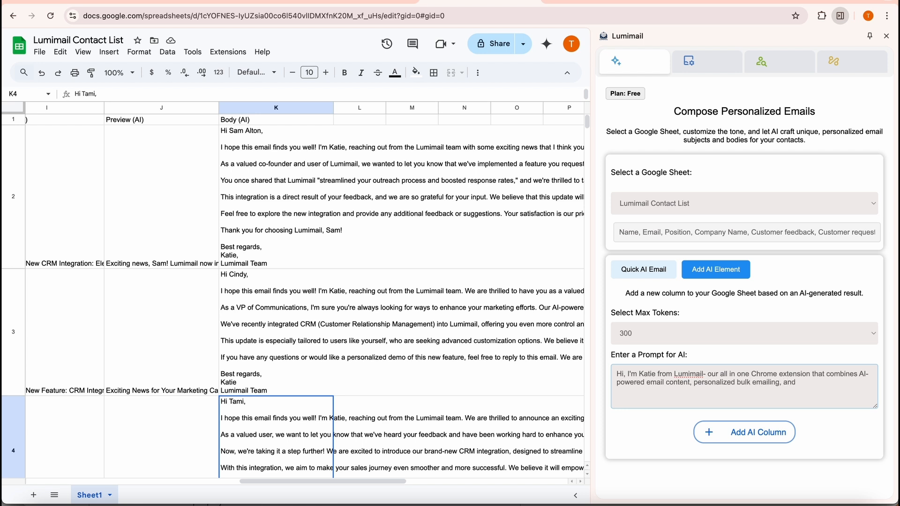
text( Google Sheets integration in Gmail)
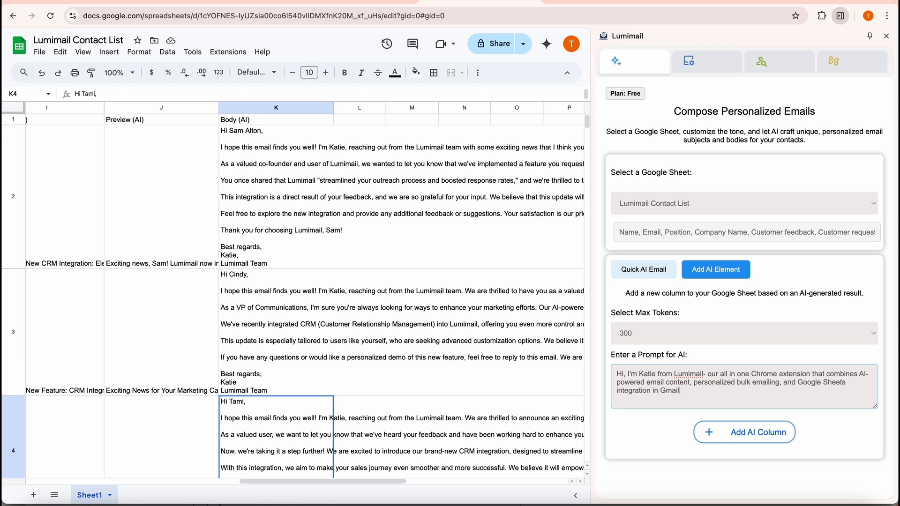
text(. Here are our clients' requests; please draft email response addressing them.)
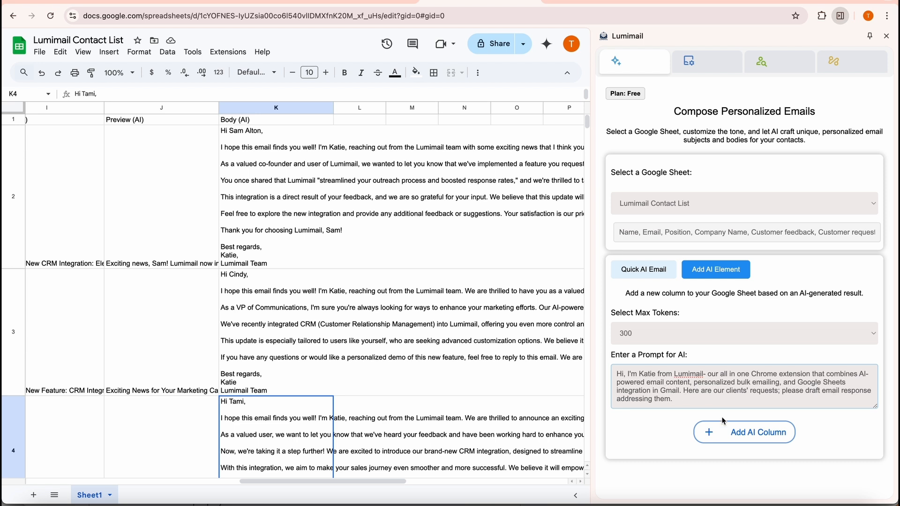
click(747, 434)
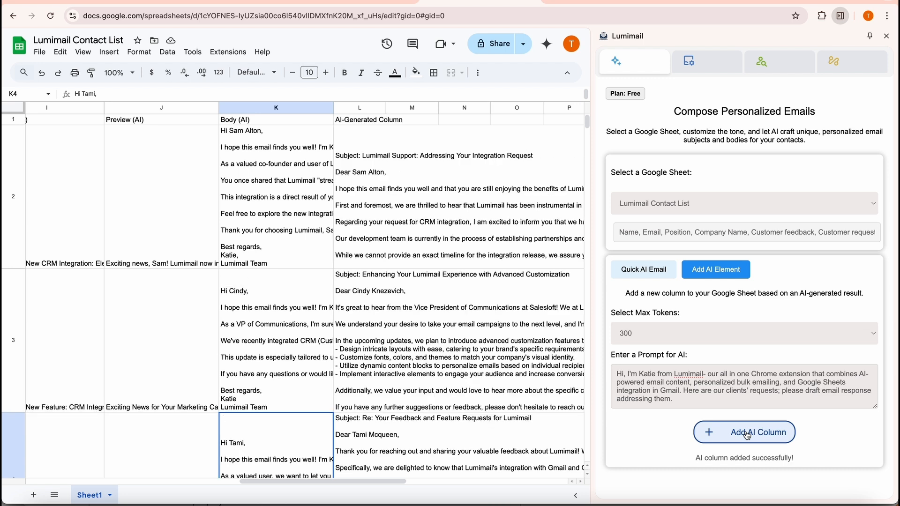
Review the AI-generated email responses in the AI-Generated Column for each contact in rows 2 to 4
click(386, 178)
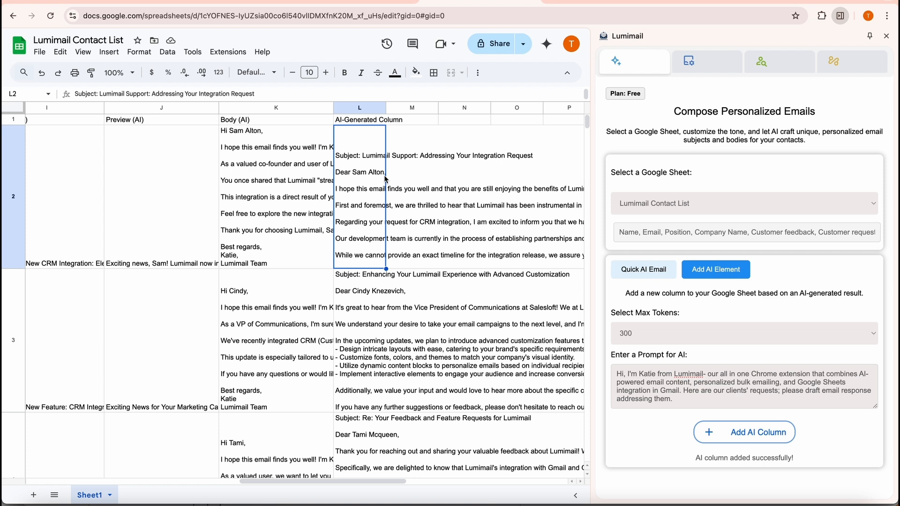
click(362, 293)
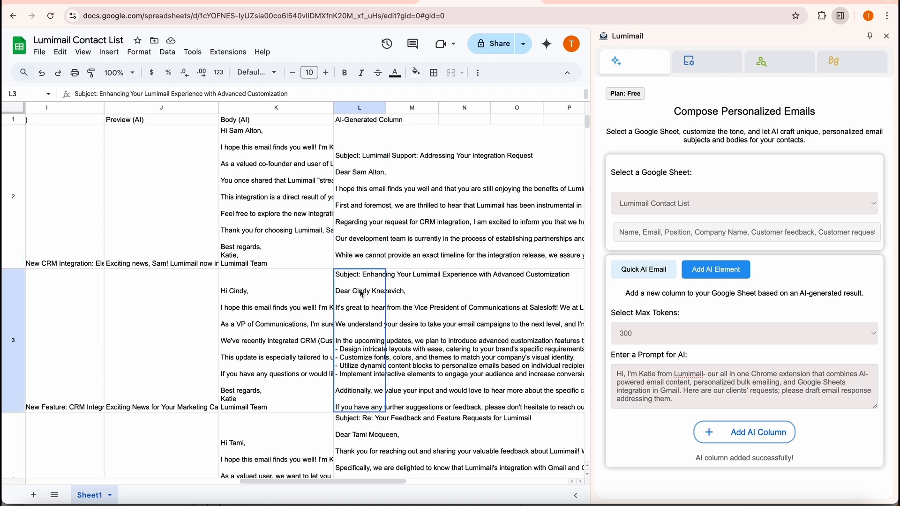
scroll(361, 293, down, 5)
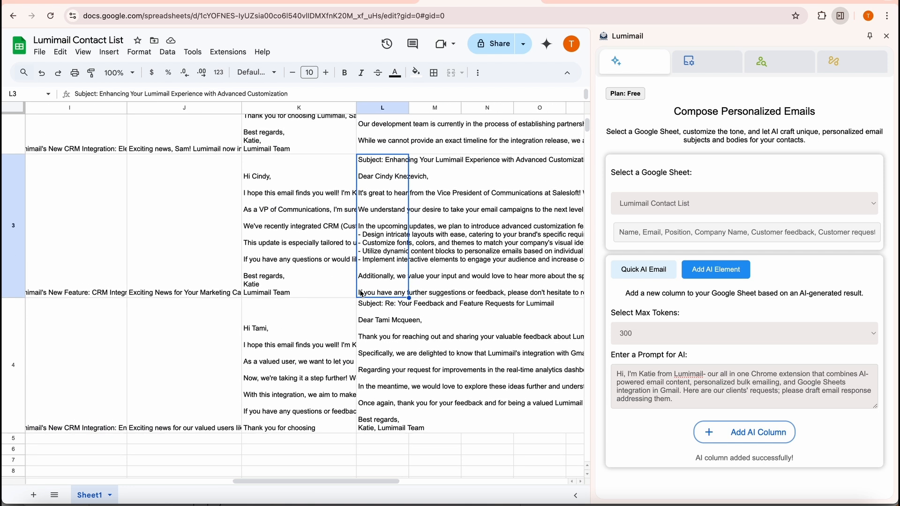
click(387, 348)
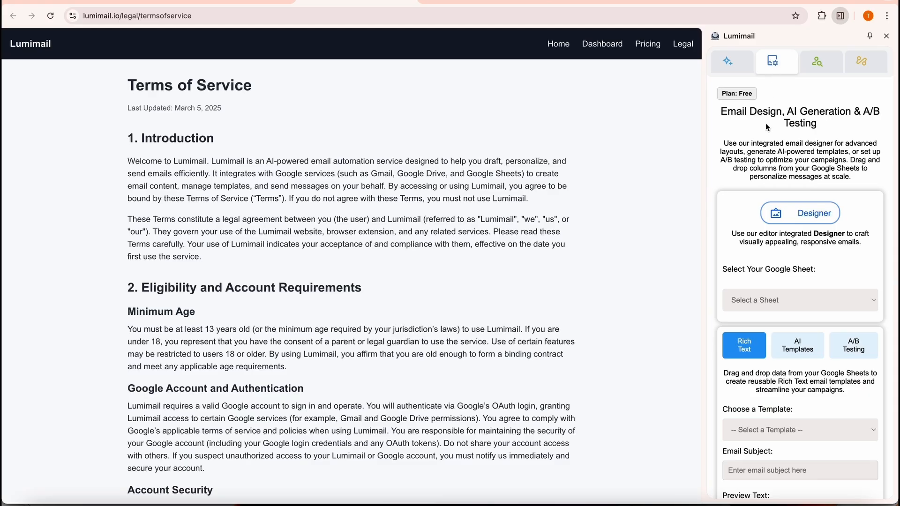
Open the Email Designer and select the Lumimail Contact List sheet as its data source
click(802, 217)
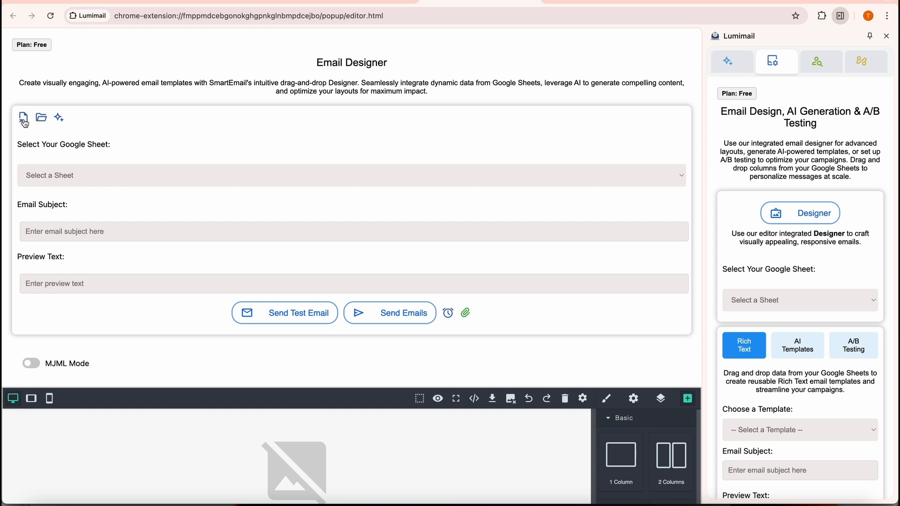
click(49, 177)
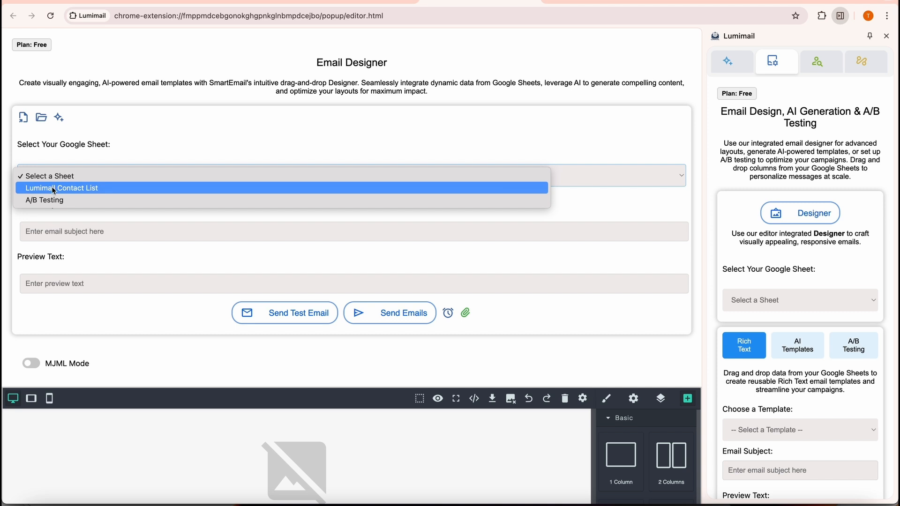
click(54, 188)
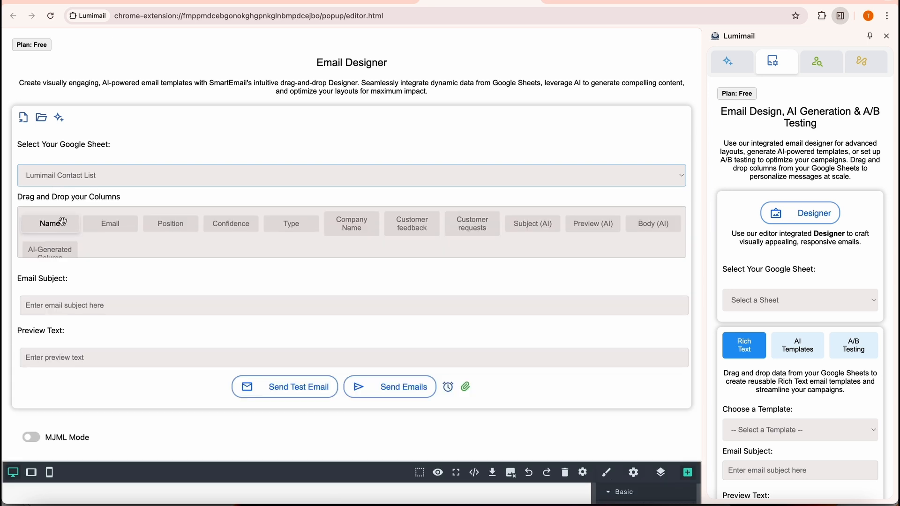
scroll(63, 221, down, 1)
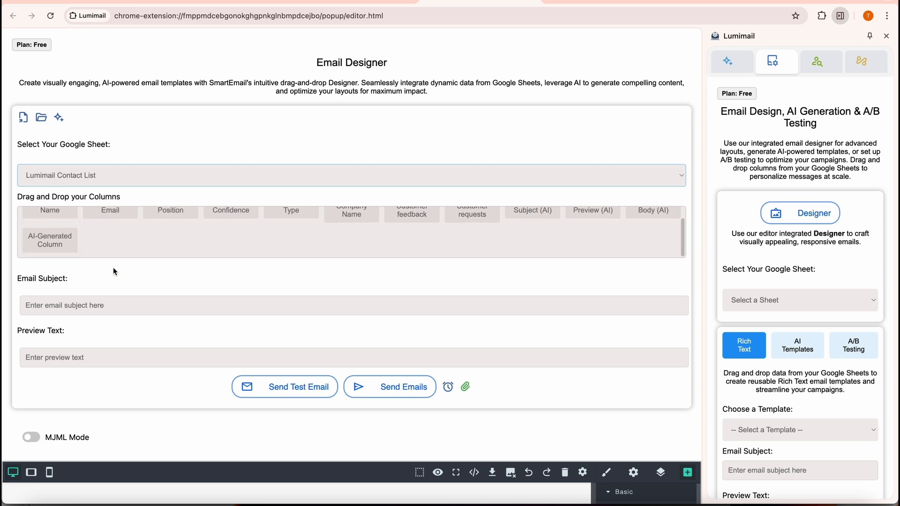
Enter the subject "Elevate Your Email Game with Lumimail's AI Power" and the preview text "Discover how Lumimail transforms your Gmail into a powerful outreach hub."
scroll(113, 267, down, 2)
scroll(115, 273, down, 3)
scroll(115, 273, up, 2)
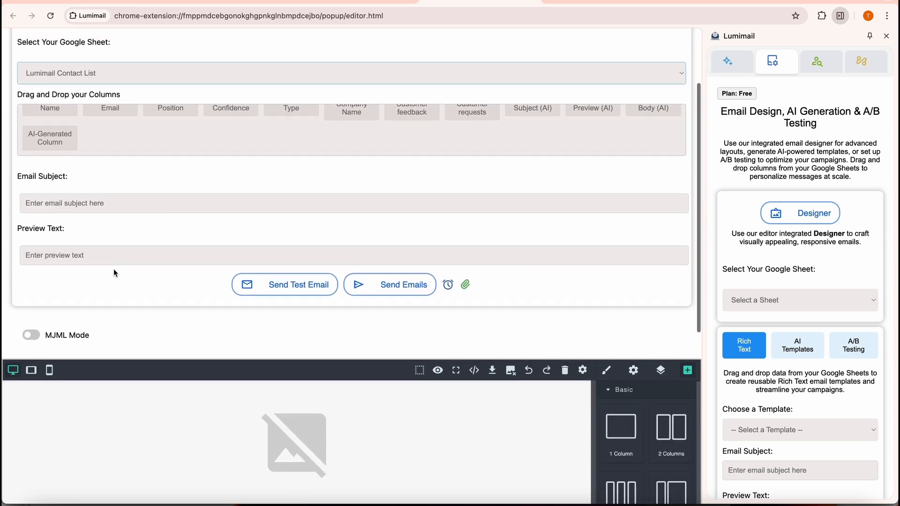
click(73, 245)
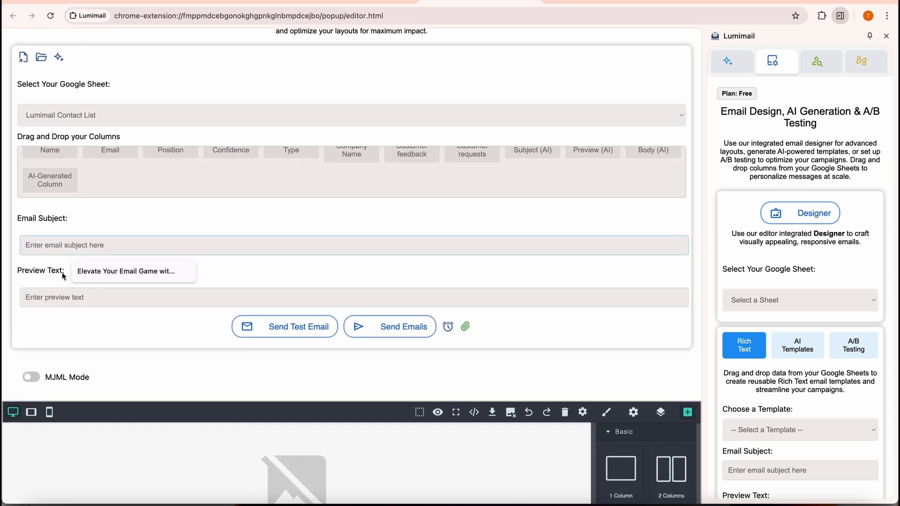
click(98, 274)
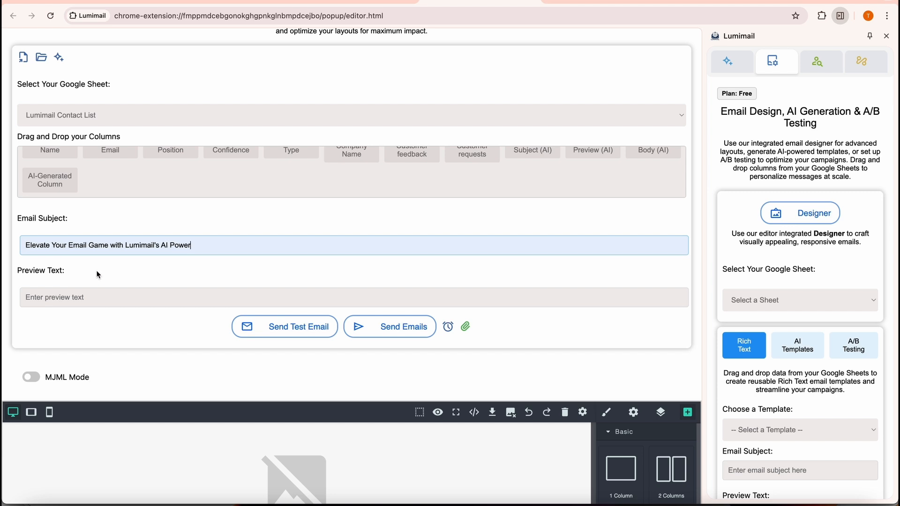
click(59, 295)
click(102, 326)
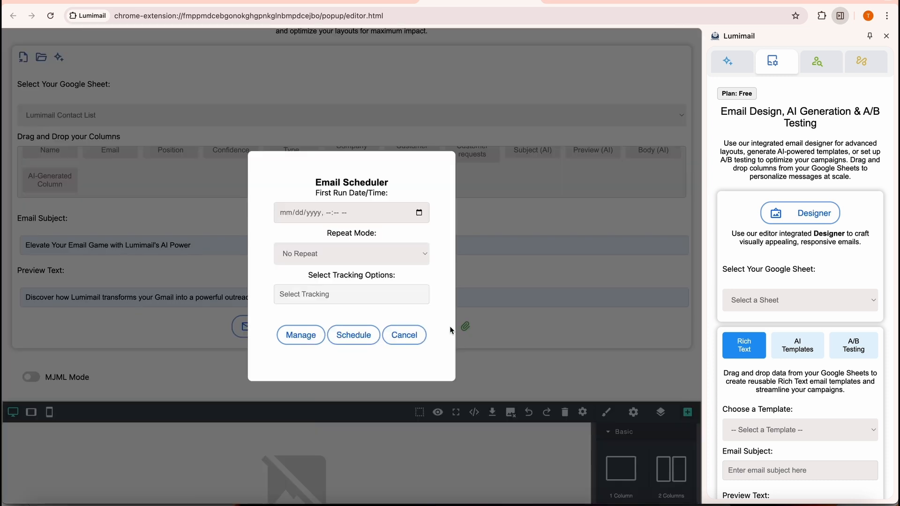
Open the Email Scheduler and set the first run to 03/13/2025, 10:49 AM
click(449, 329)
click(420, 215)
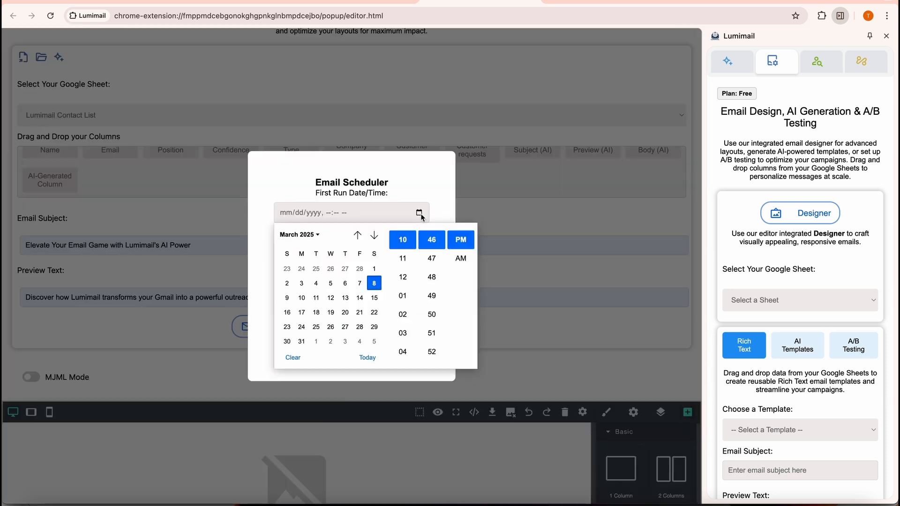
click(433, 294)
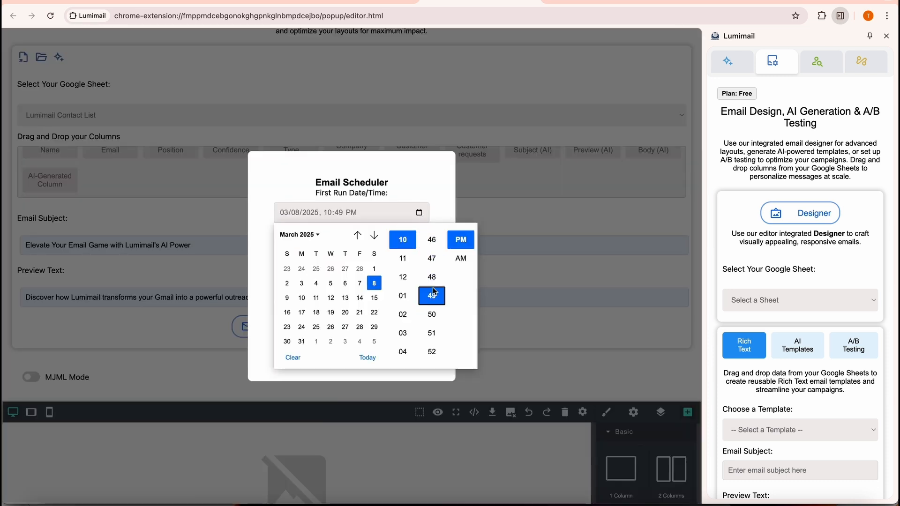
click(345, 298)
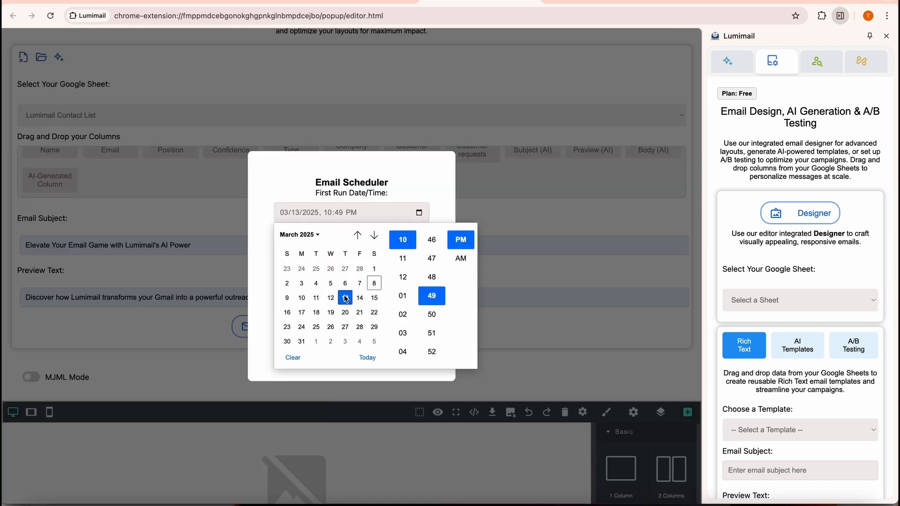
click(461, 258)
click(440, 197)
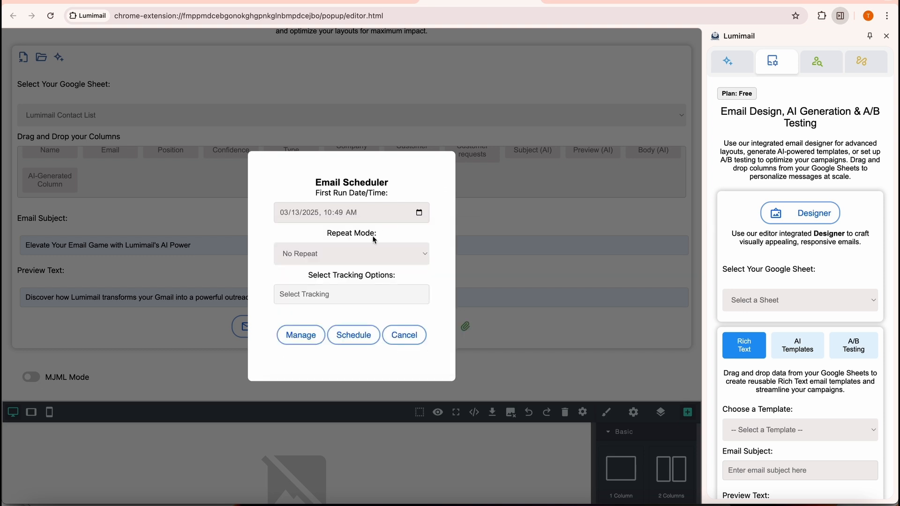
Try the Multiple Days a Week and Multiple Times a Day repeat modes for the schedule
click(349, 258)
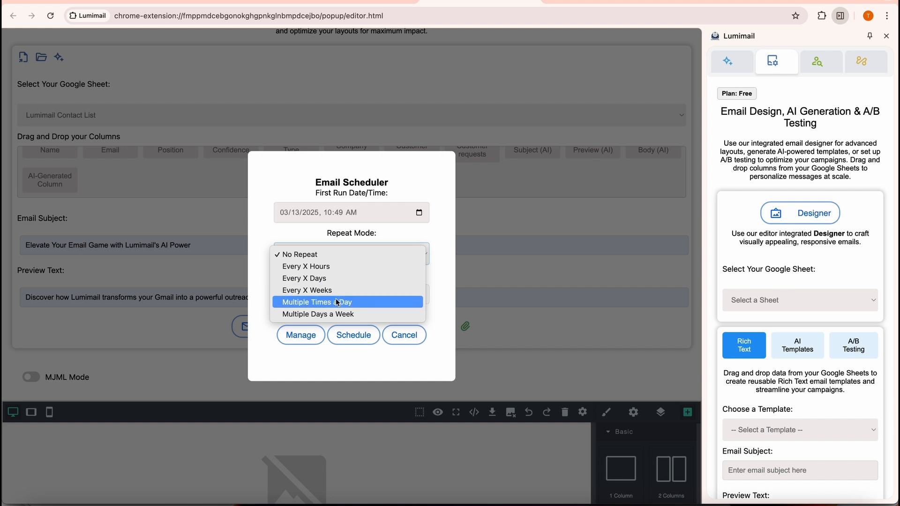
click(338, 314)
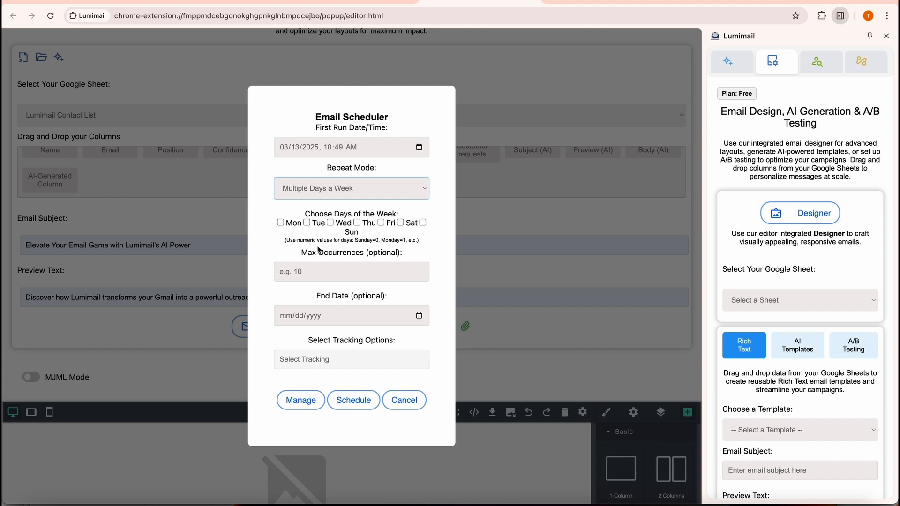
click(354, 187)
click(338, 177)
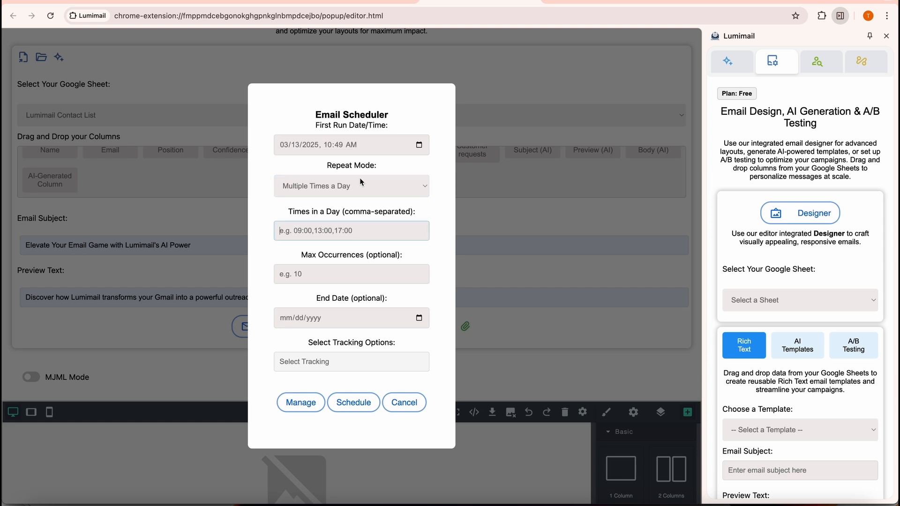
Set the schedule to repeat Every X Days with an interval of 3 and a maximum of 6 occurrences
click(353, 186)
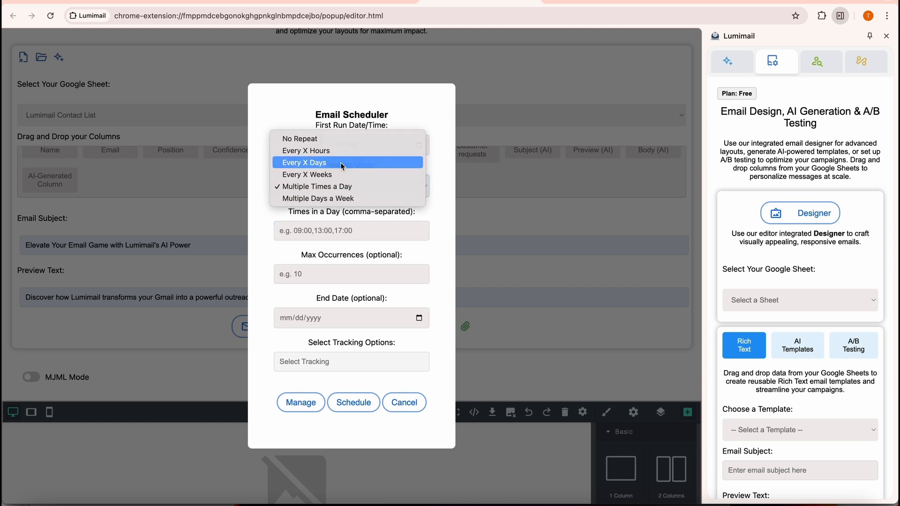
click(343, 164)
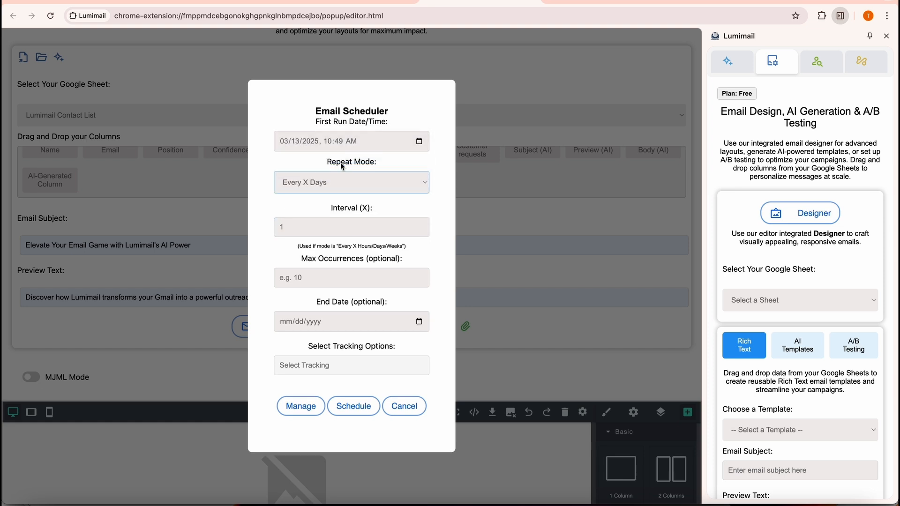
click(302, 226)
text(3)
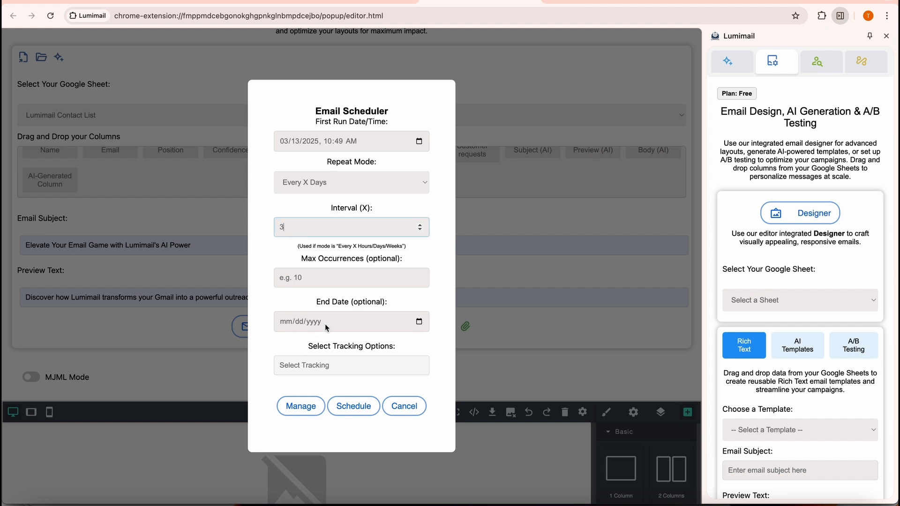
click(298, 281)
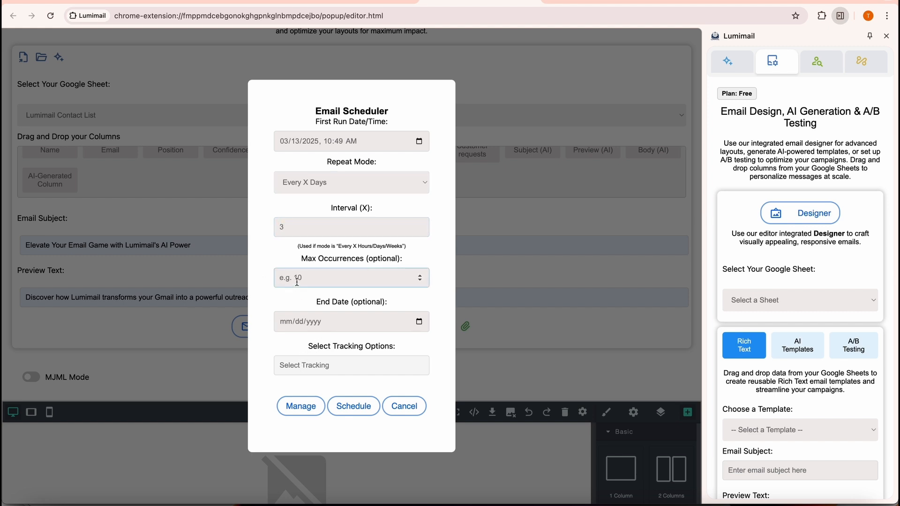
text(6)
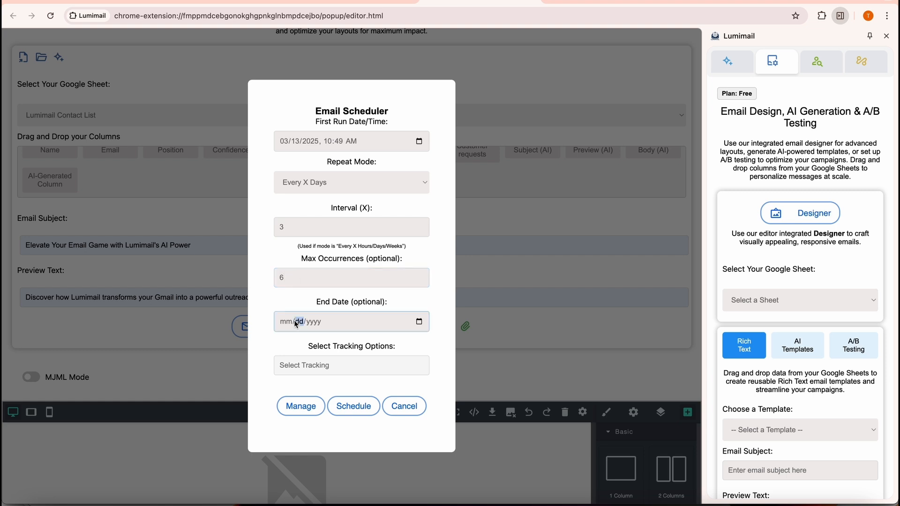
Select tracking of opens, clicks and replies for the scheduled email
click(286, 365)
click(326, 403)
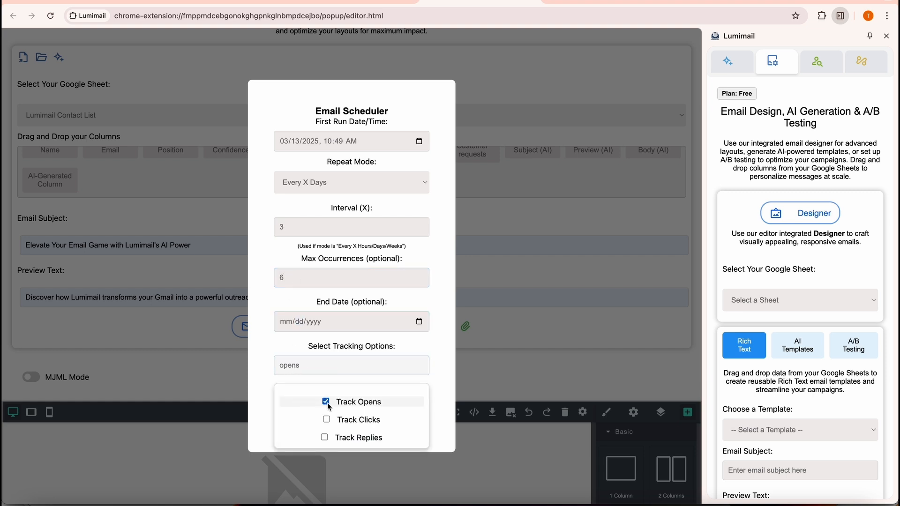
click(327, 420)
click(324, 438)
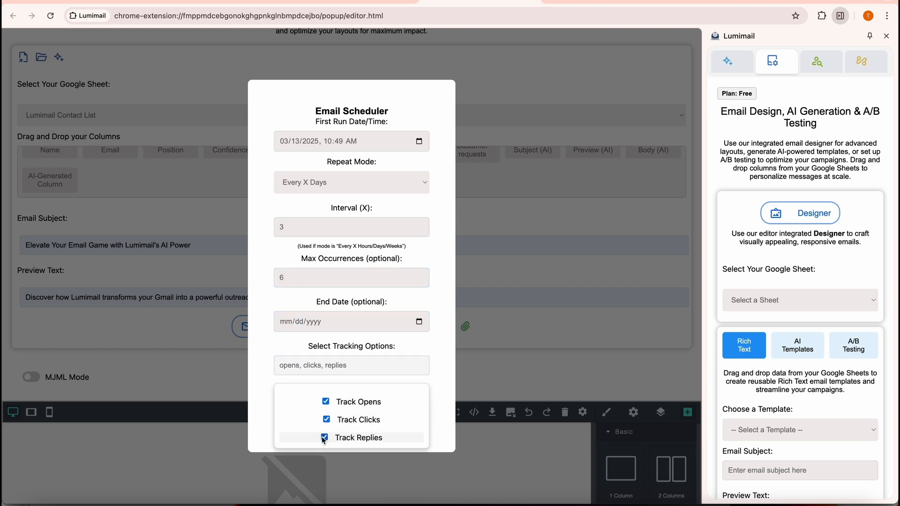
click(439, 371)
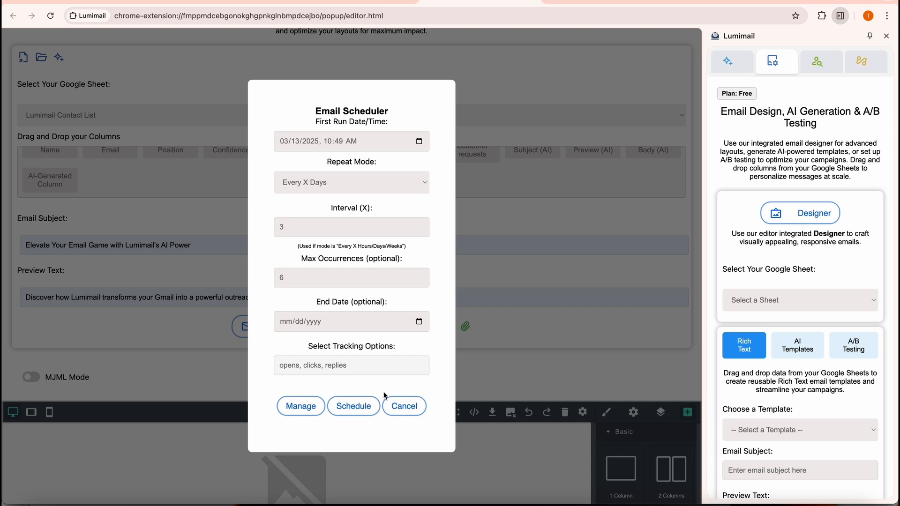
Review and refresh the My Scheduled Emails list, and leave the Email Scheduler without scheduling
click(302, 407)
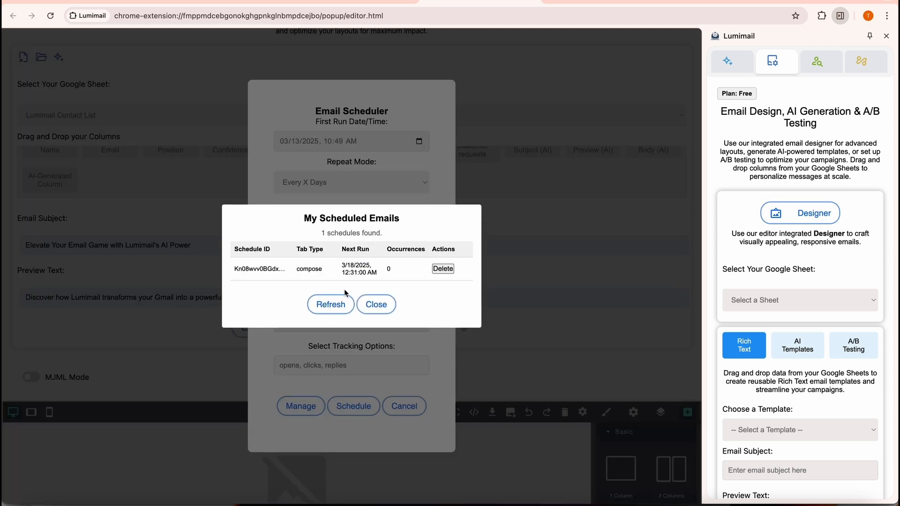
click(328, 303)
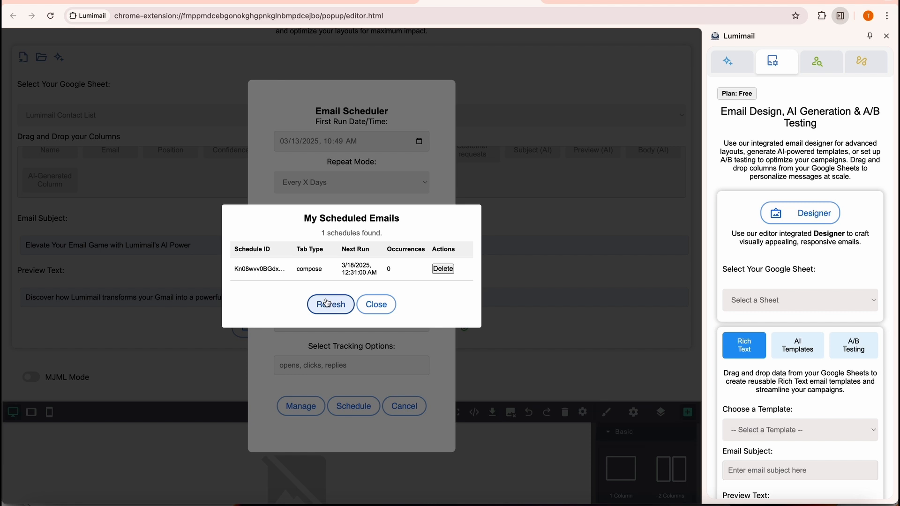
click(381, 304)
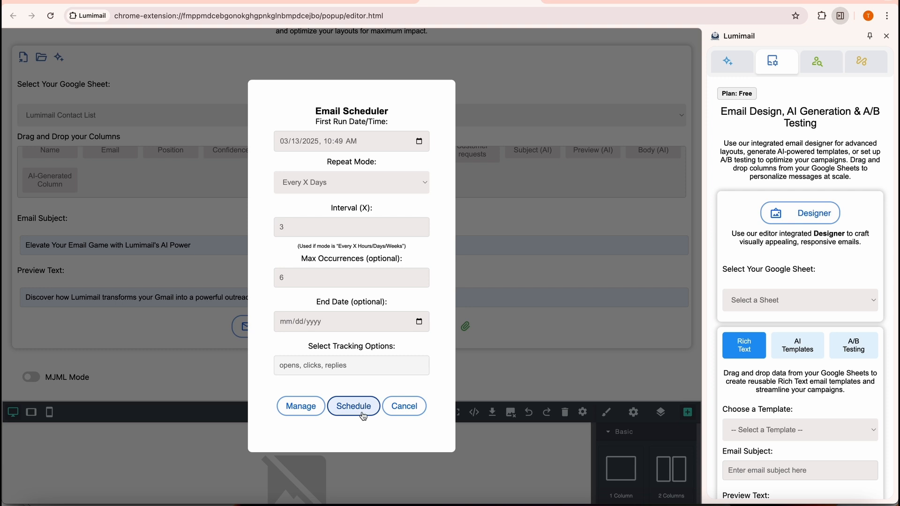
click(407, 406)
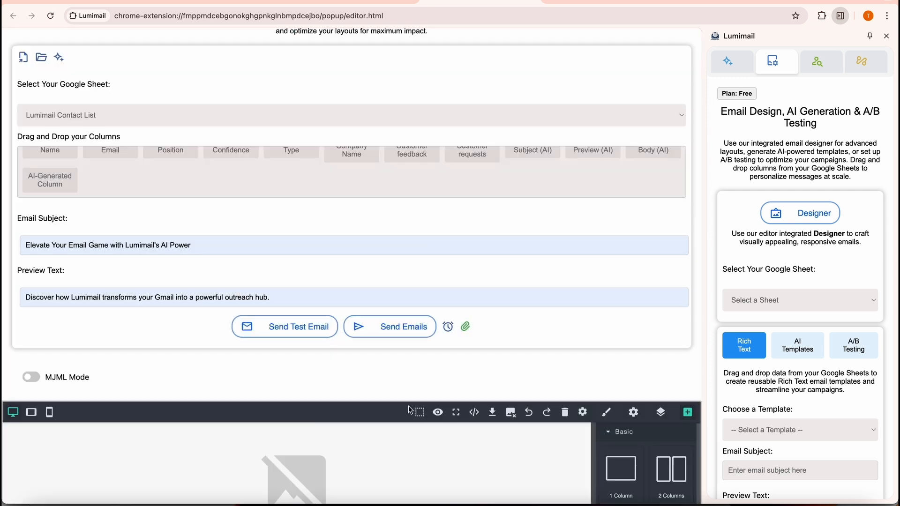
Attach the files account_activities_202502.csv and Doc2 from the Attachements folder to the designed email
click(465, 327)
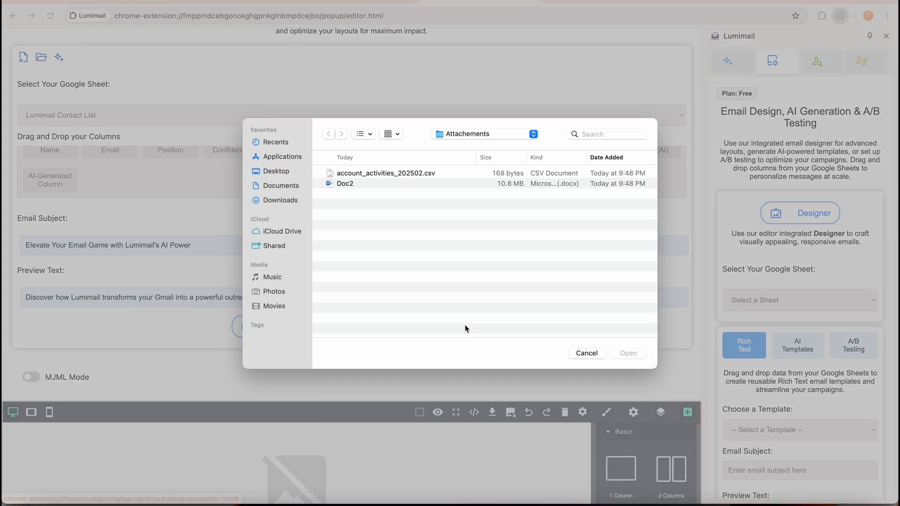
click(351, 184)
shift+click(355, 174)
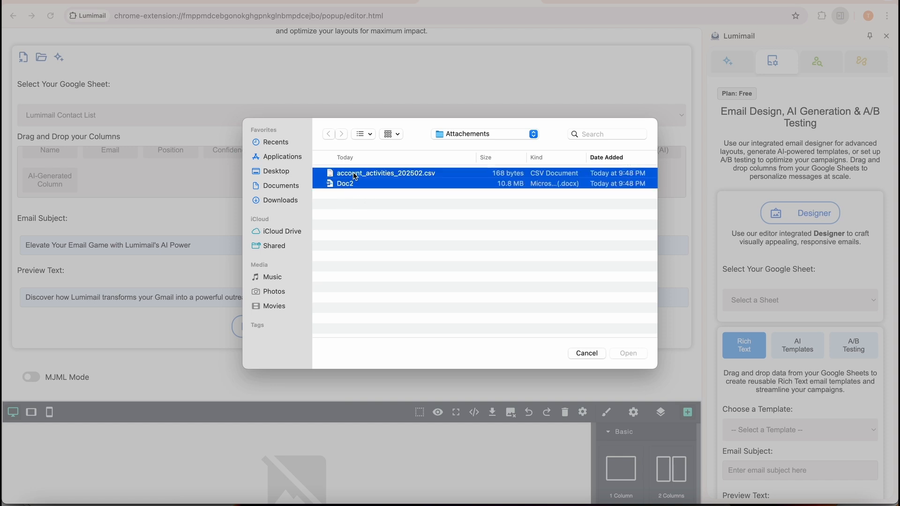
click(627, 354)
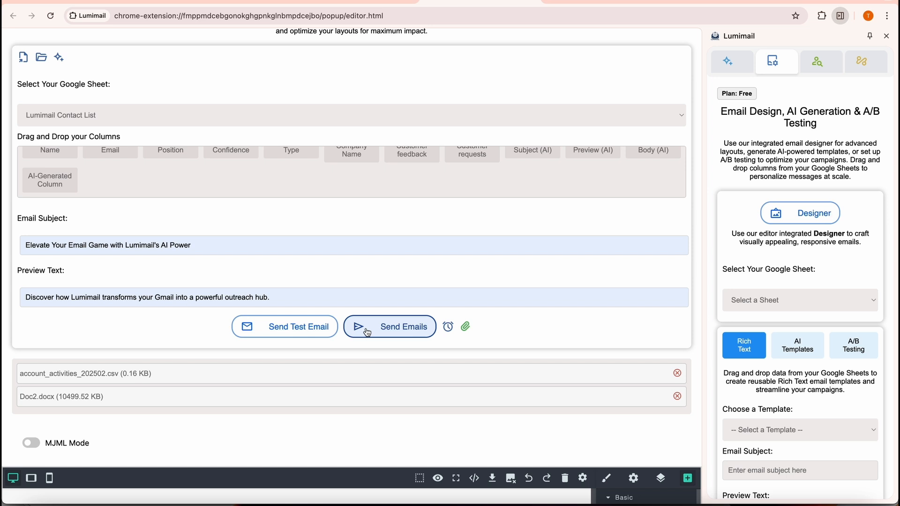
scroll(367, 333, down, 4)
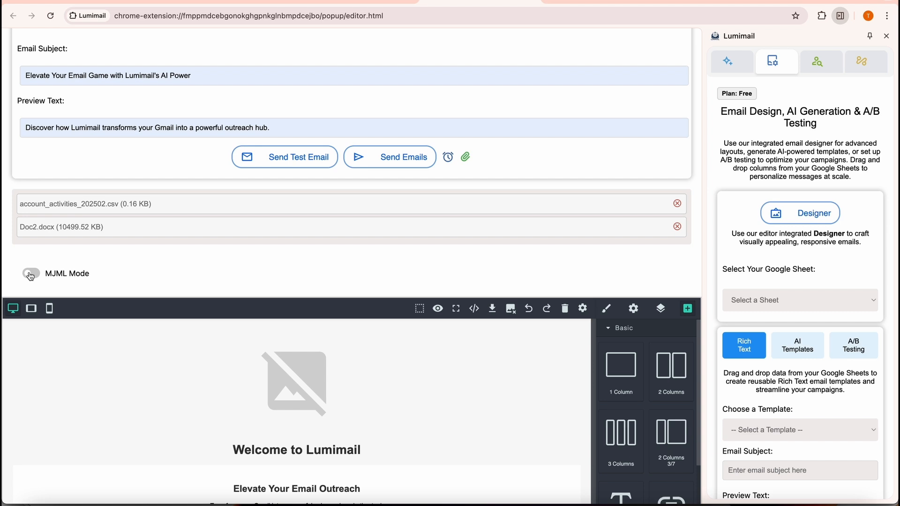
Turn on MJML Mode for the email editor, and return to the standard mode
click(30, 274)
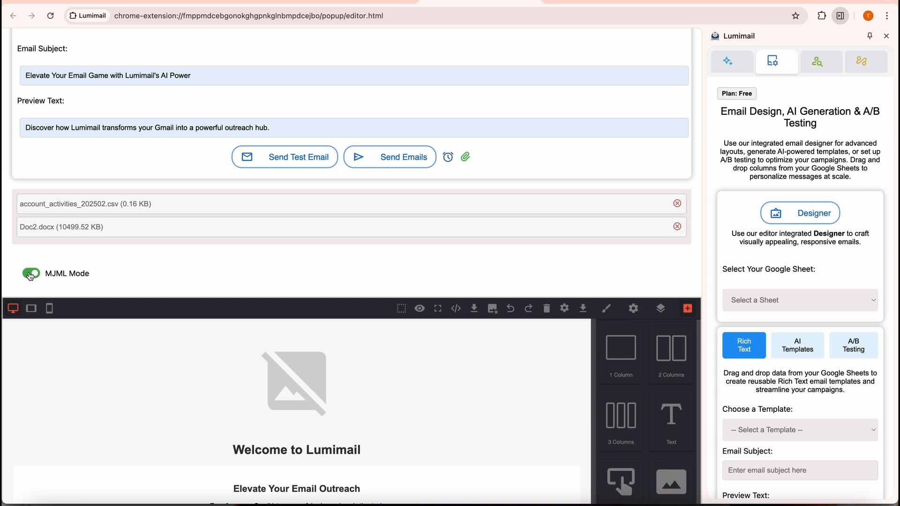
click(31, 274)
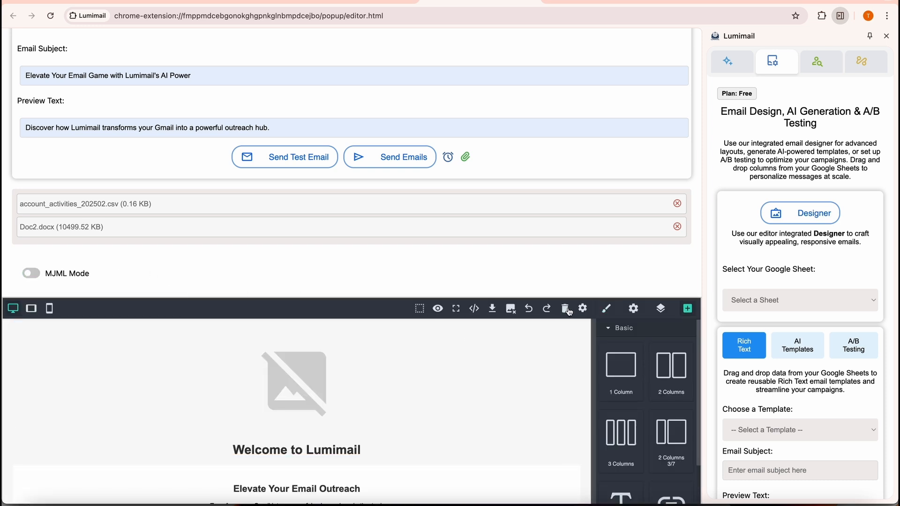
Expand the editor to full screen and examine the available content blocks from Basic through Short Codes and the section blocks
scroll(644, 336, down, 2)
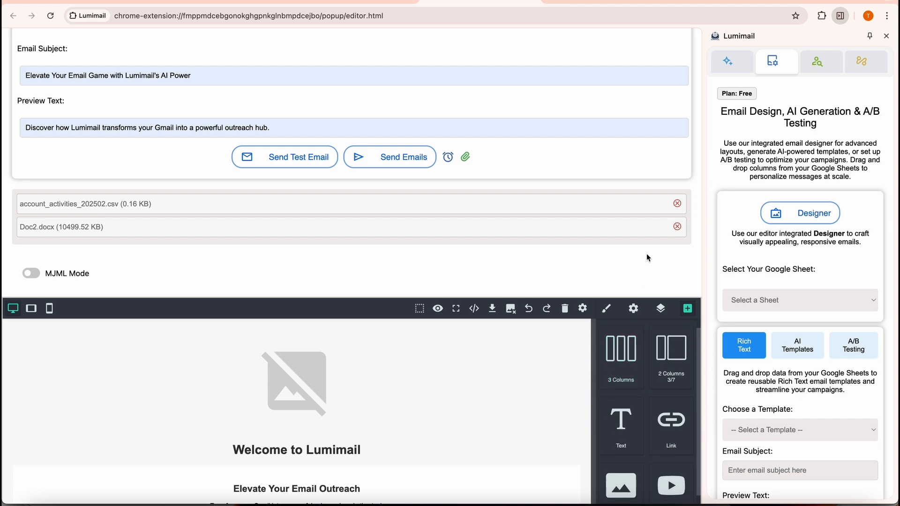
scroll(648, 254, down, 3)
scroll(648, 257, down, 2)
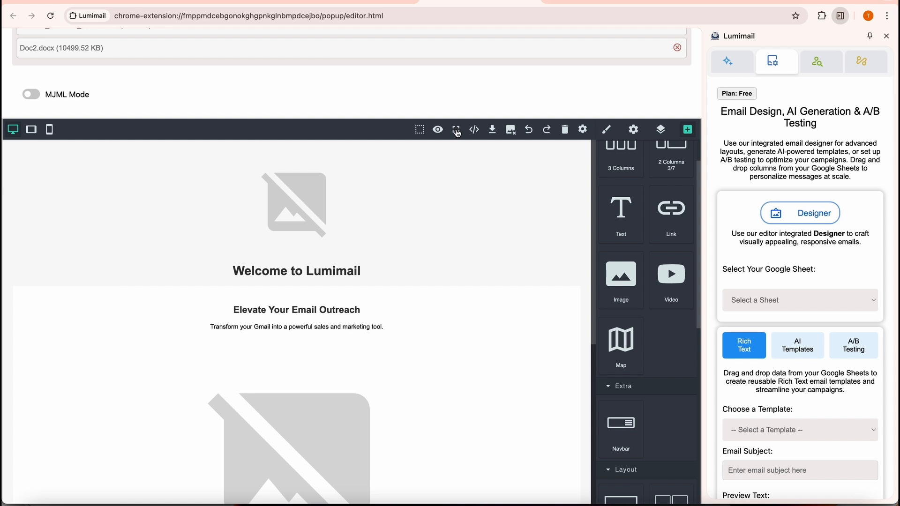
click(457, 131)
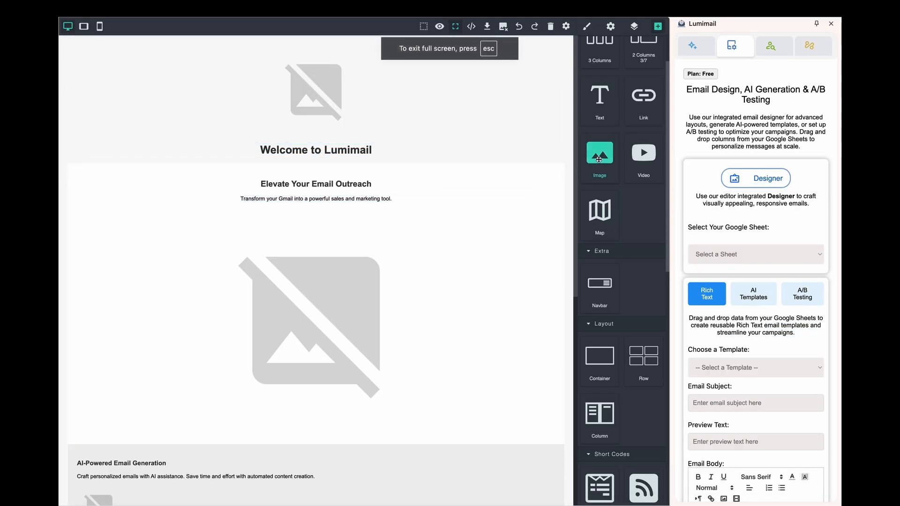
scroll(599, 159, down, 5)
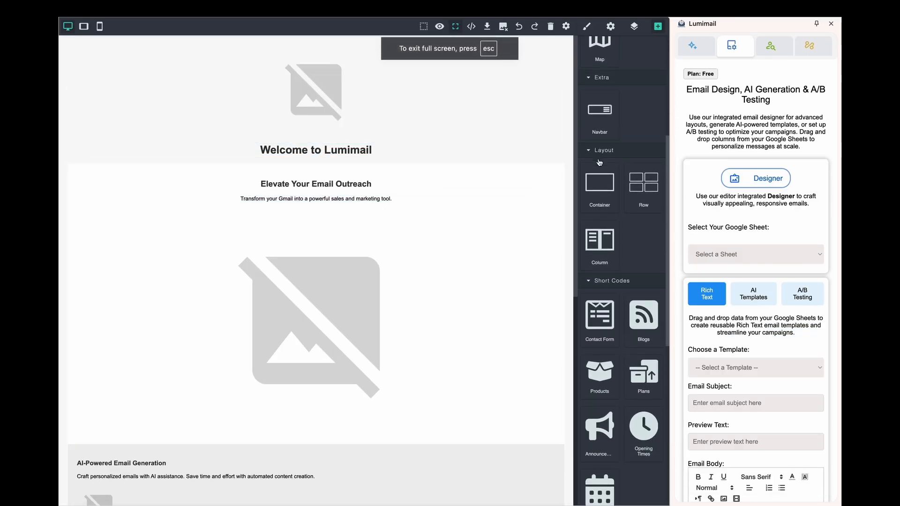
scroll(599, 162, down, 8)
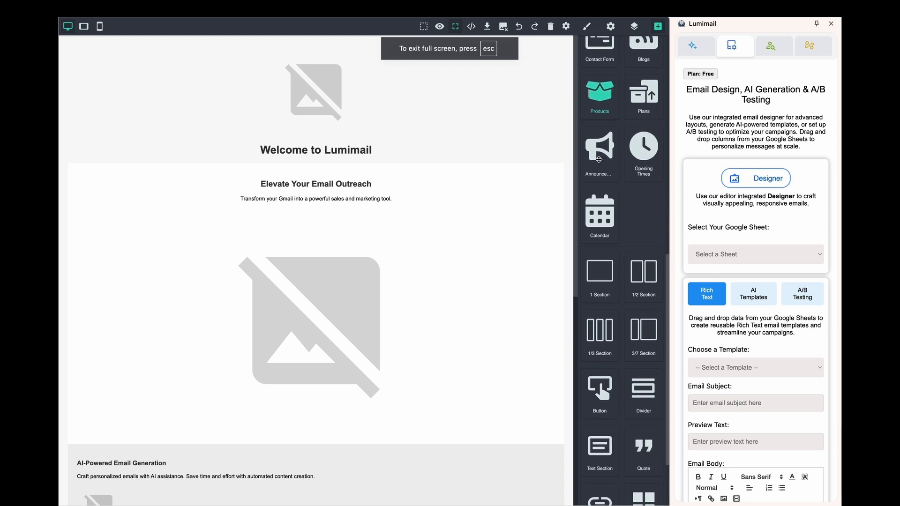
scroll(599, 159, down, 2)
scroll(600, 162, up, 2)
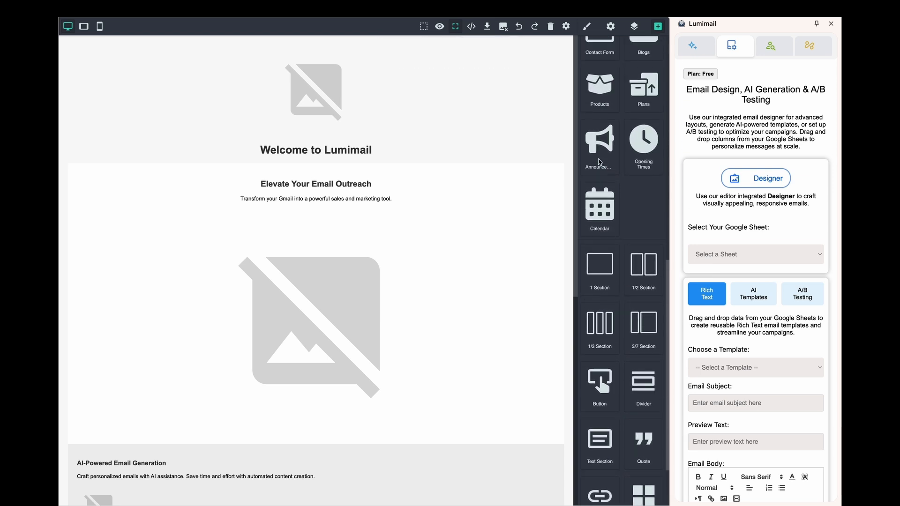
scroll(600, 162, up, 10)
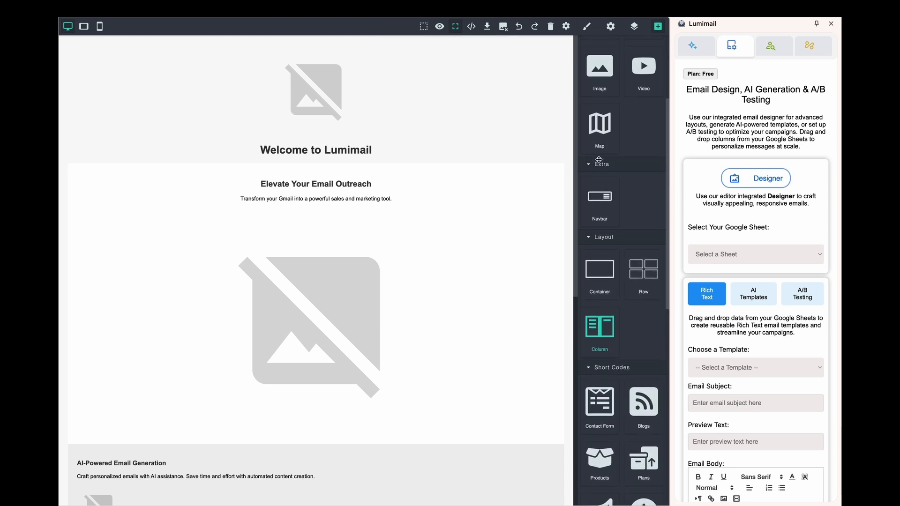
scroll(599, 160, up, 5)
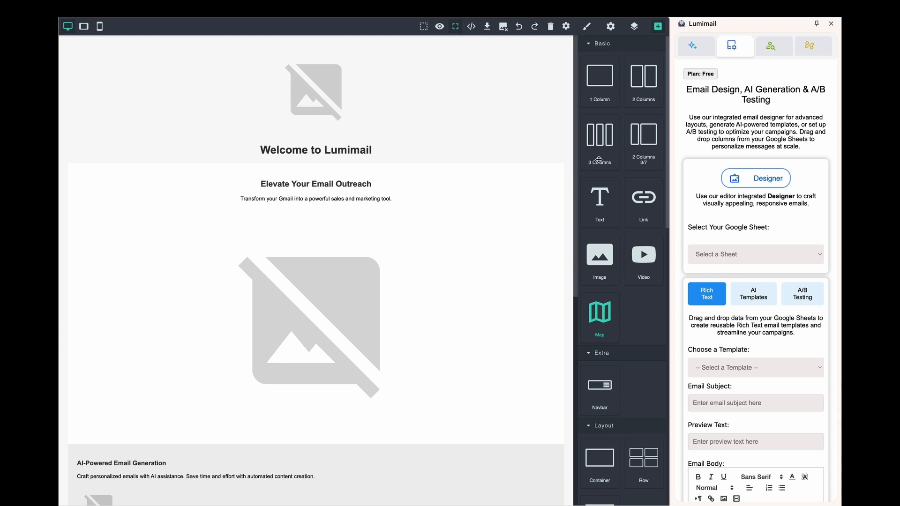
Inspect the style settings of the large image and the description text under AI-Powered Email Generation
click(359, 283)
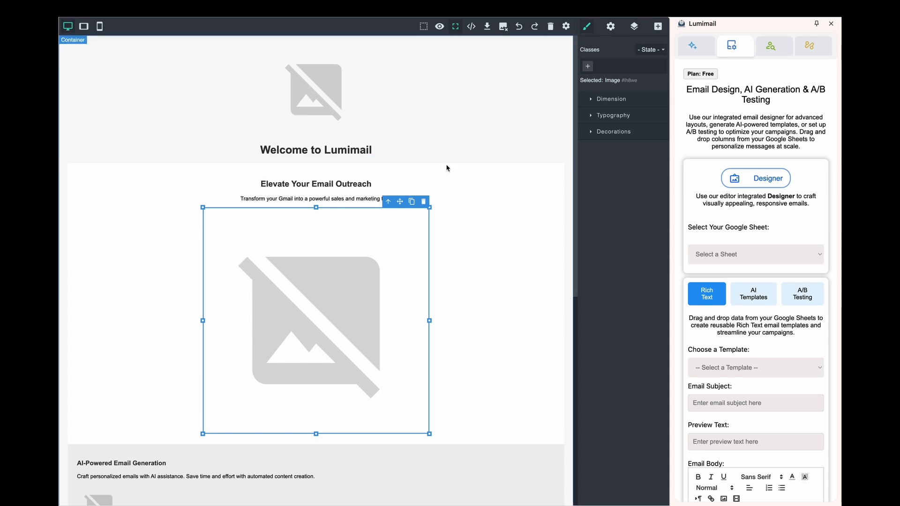
scroll(442, 180, down, 4)
scroll(442, 180, down, 2)
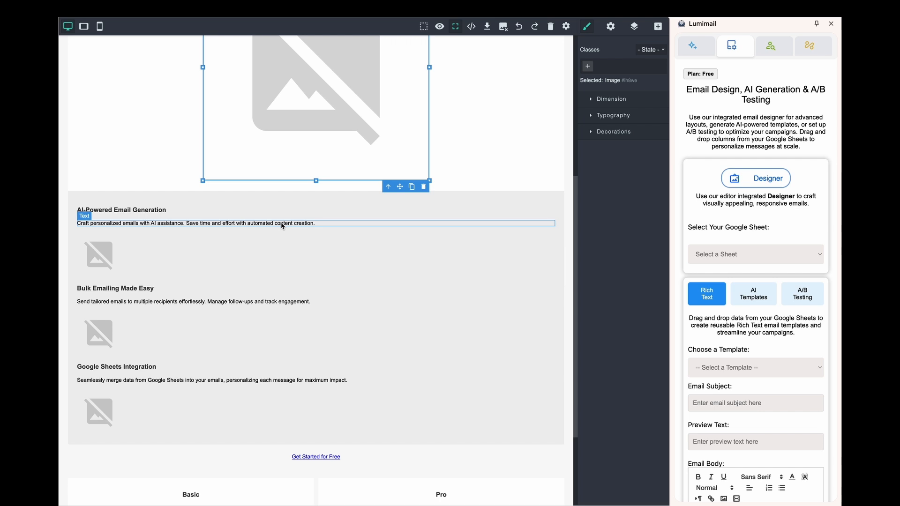
click(283, 226)
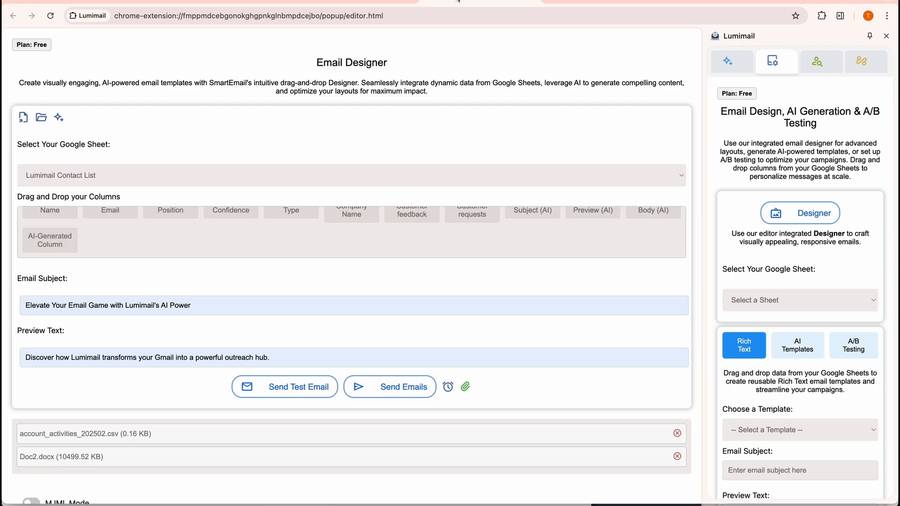
Load the Choose Your Perfect Plan template from the template library and review its layout
scroll(568, 302, down, 6)
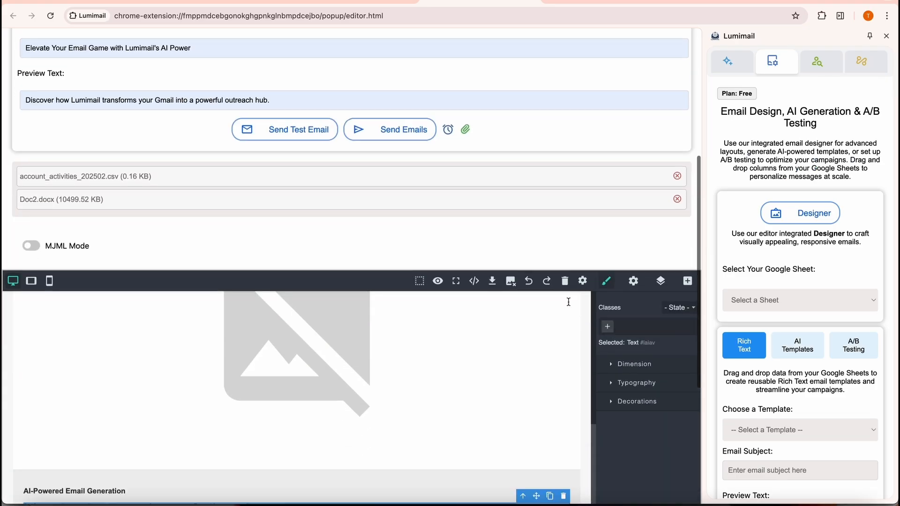
click(582, 260)
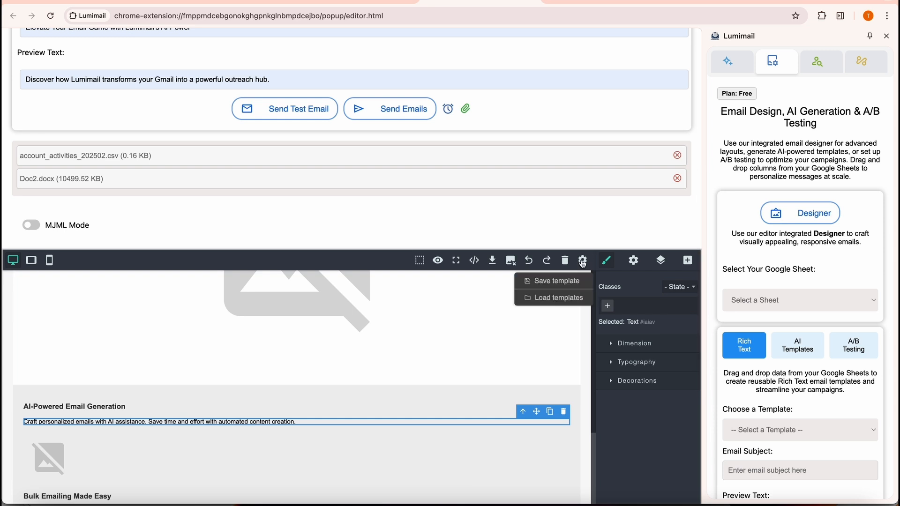
click(550, 300)
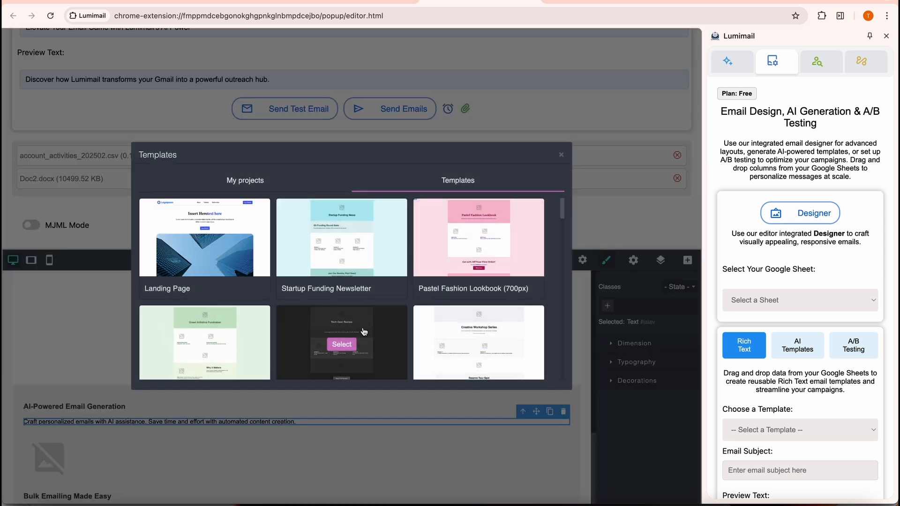
scroll(364, 332, down, 3)
scroll(364, 331, down, 1)
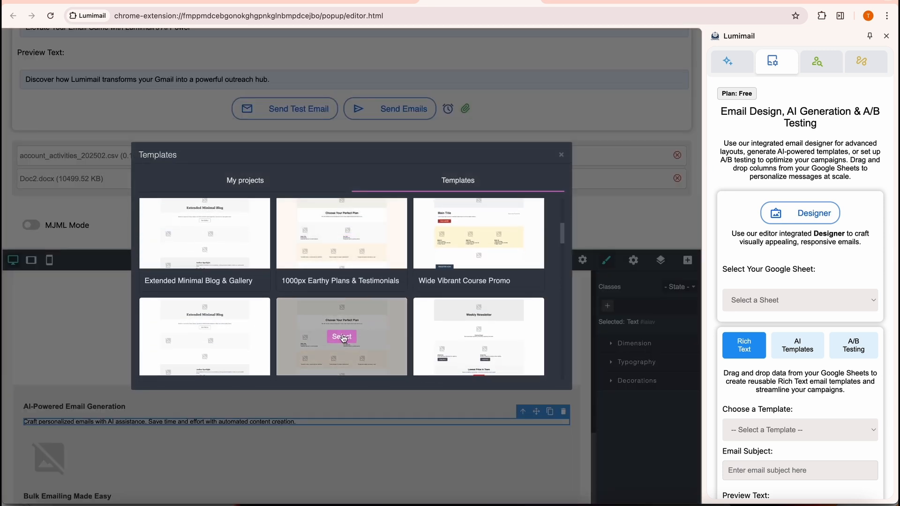
click(342, 335)
scroll(352, 393, down, 3)
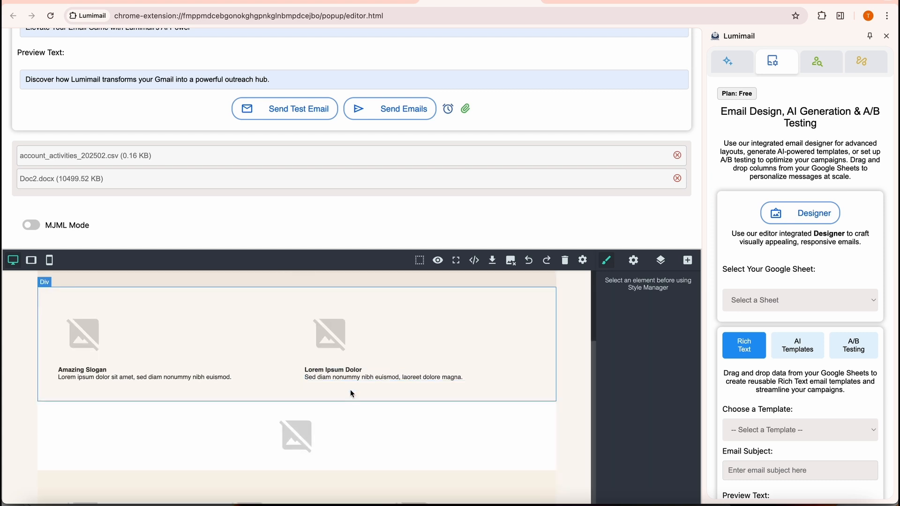
scroll(351, 392, up, 3)
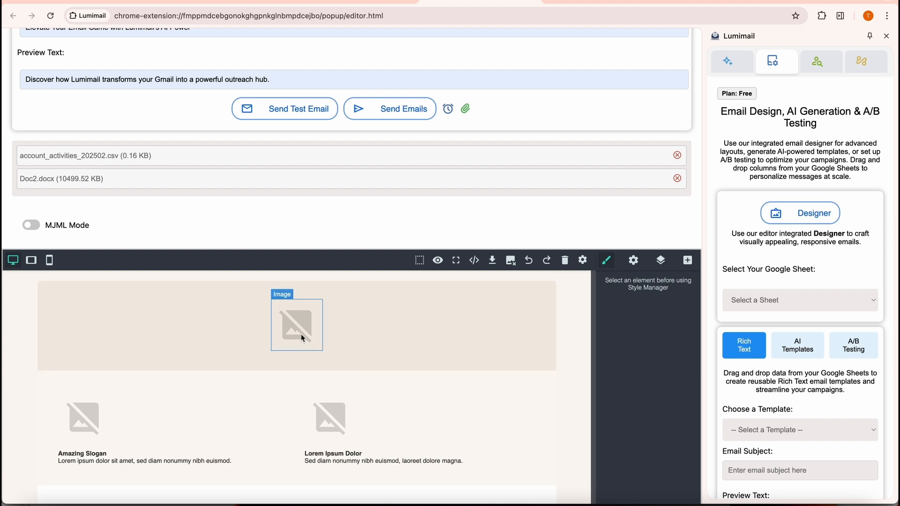
scroll(285, 254, up, 5)
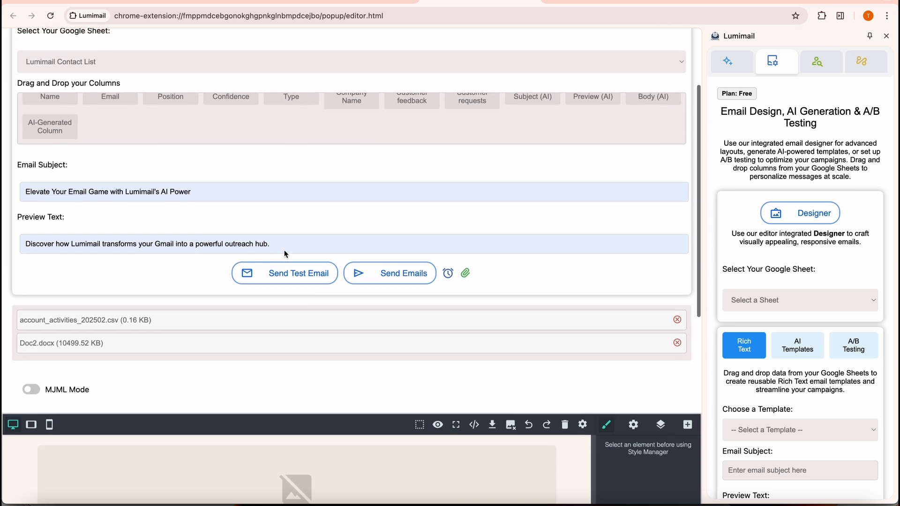
scroll(284, 249, down, 2)
scroll(285, 250, down, 5)
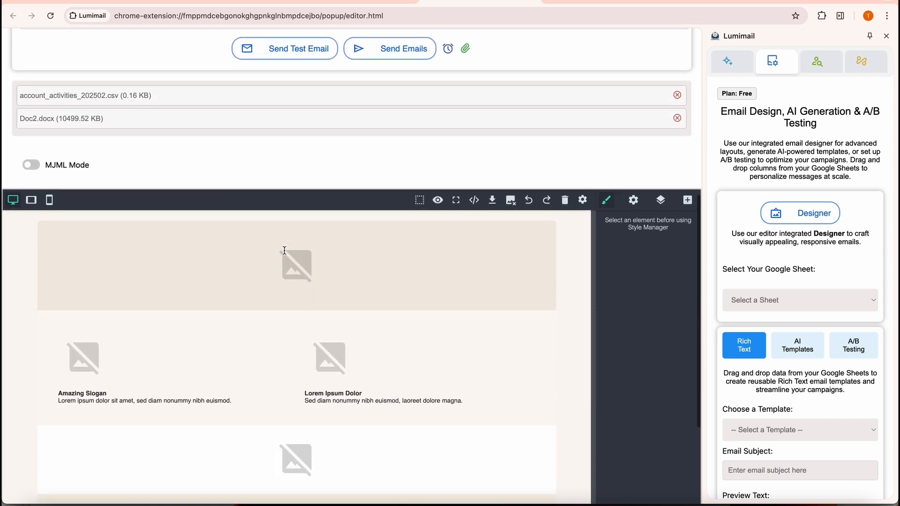
scroll(284, 249, down, 3)
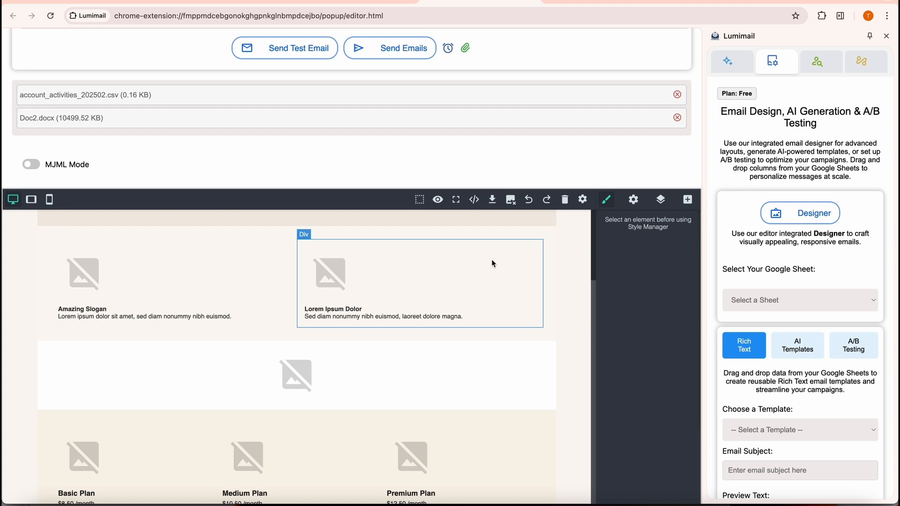
Load the Startup Funding Newsletter template into the email design and look over its sections
click(584, 201)
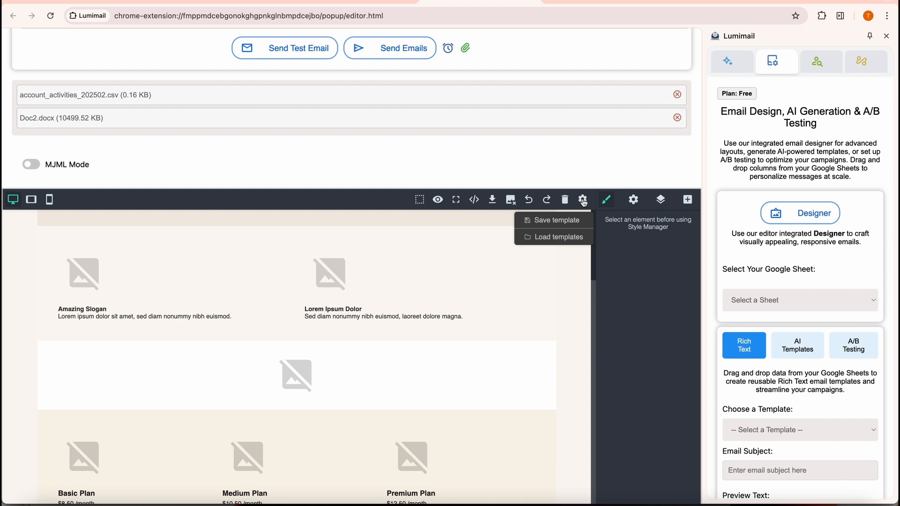
click(552, 238)
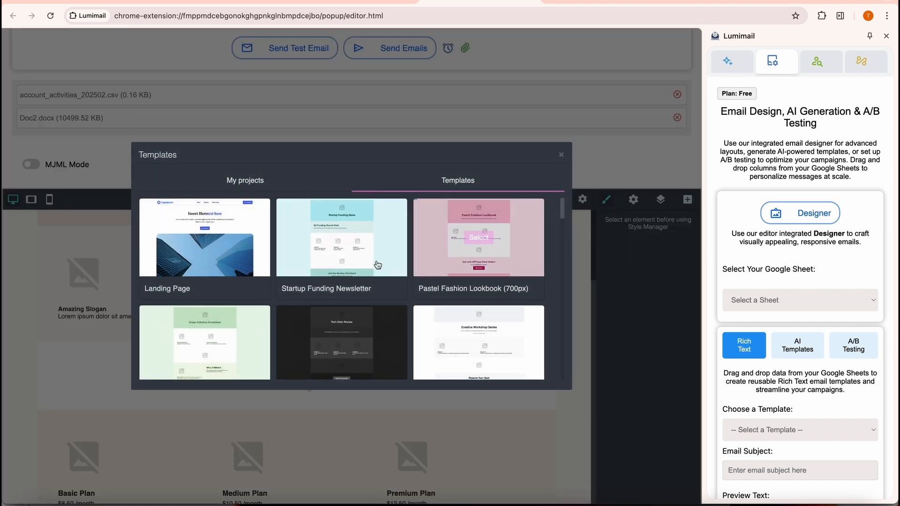
click(343, 238)
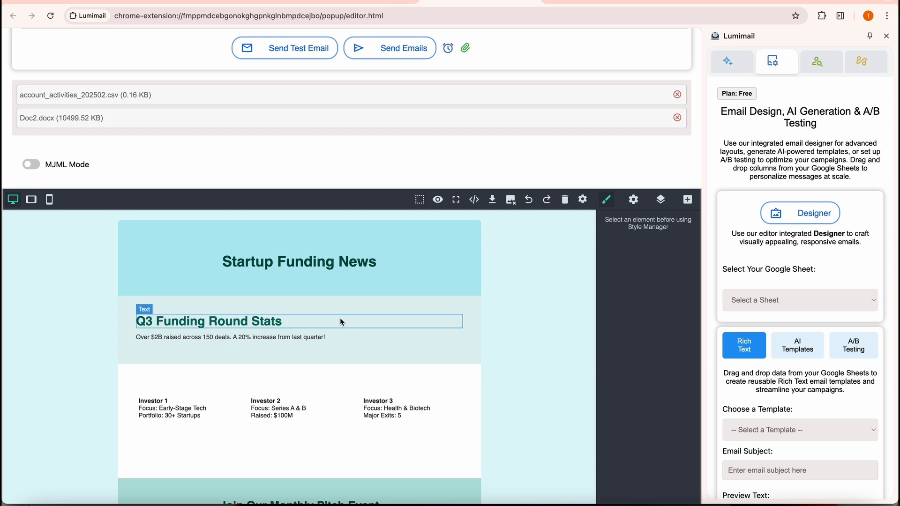
scroll(341, 322, down, 2)
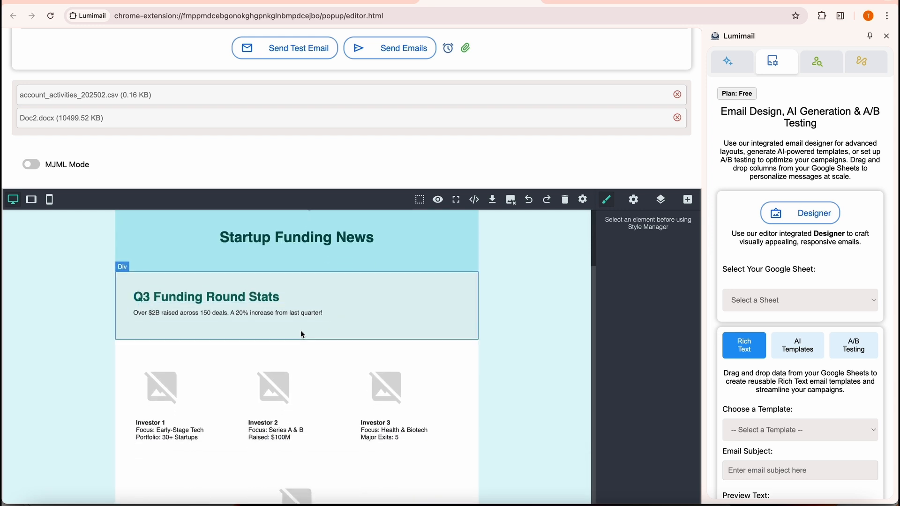
scroll(296, 325, up, 2)
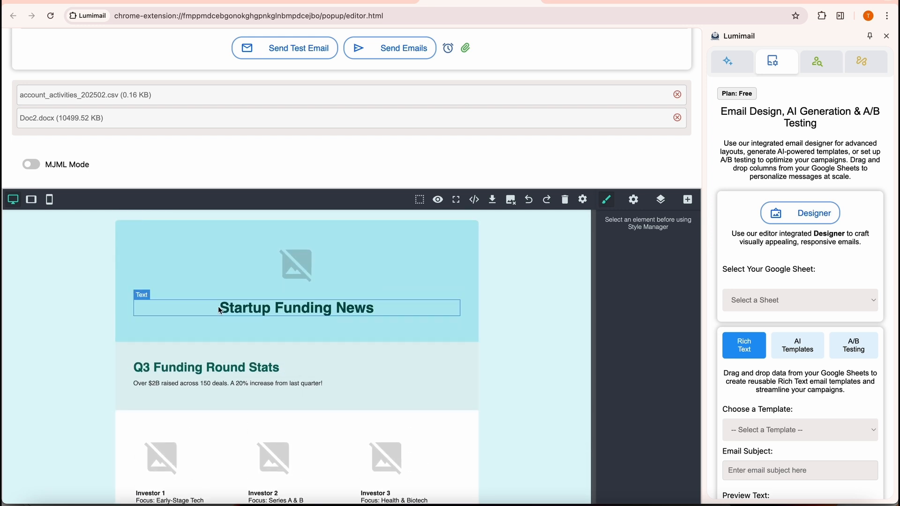
Insert the Name column from the contact sheet above the Startup Funding News heading
click(223, 311)
double_click(223, 310)
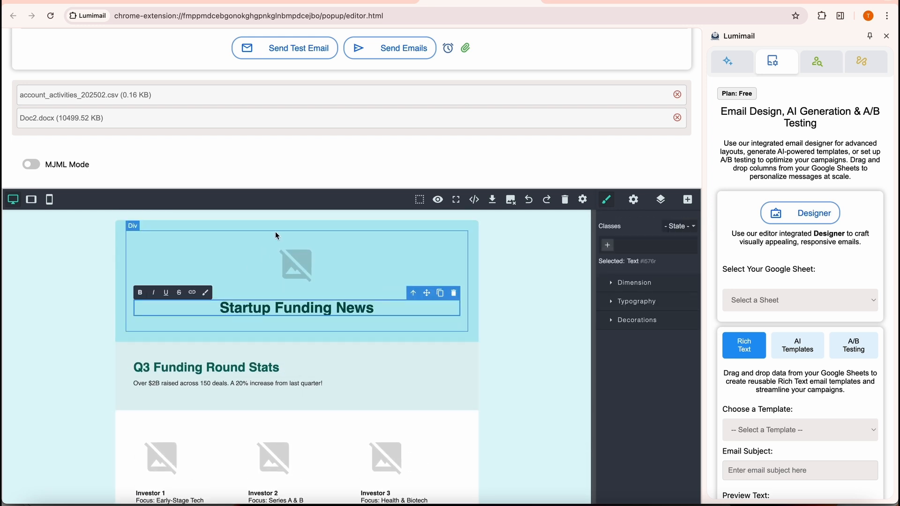
scroll(275, 231, up, 4)
scroll(275, 232, up, 1)
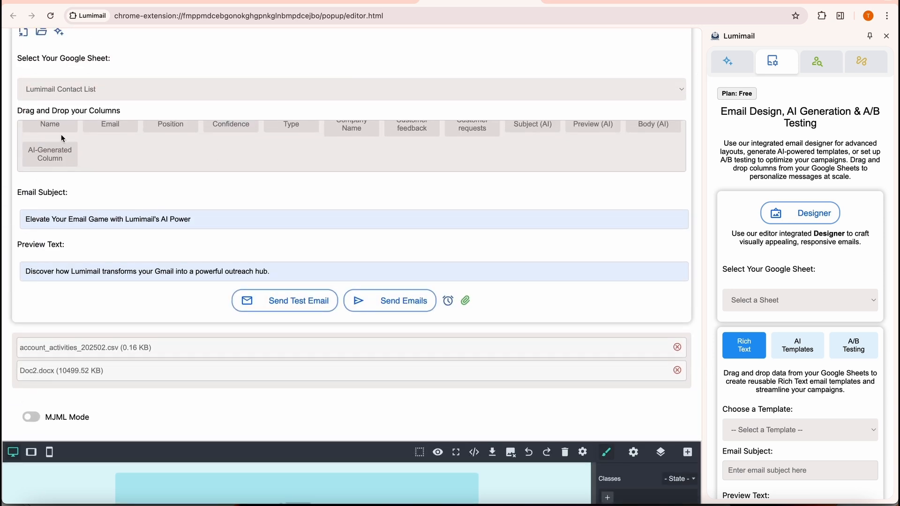
drag(51, 127, 218, 433)
scroll(249, 386, down, 2)
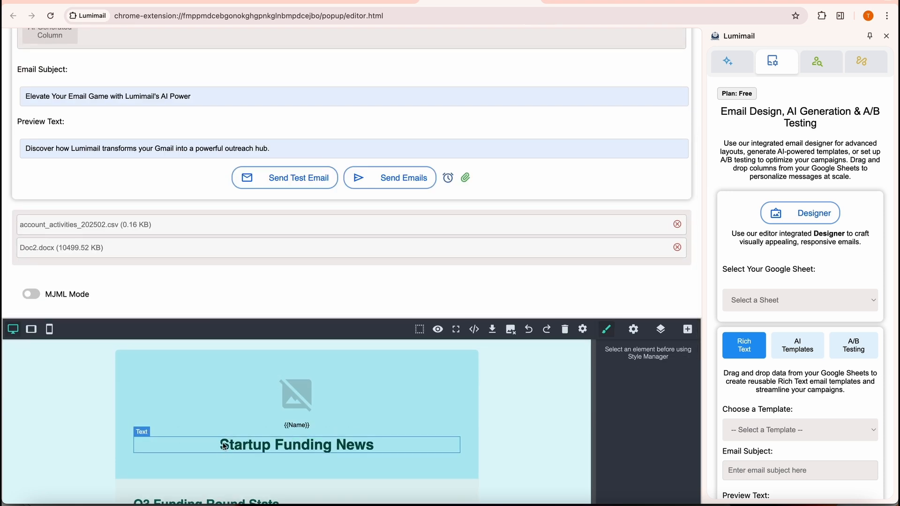
Add the placeholder {{Name}} at the start of the Startup Funding News heading
click(225, 446)
double_click(221, 446)
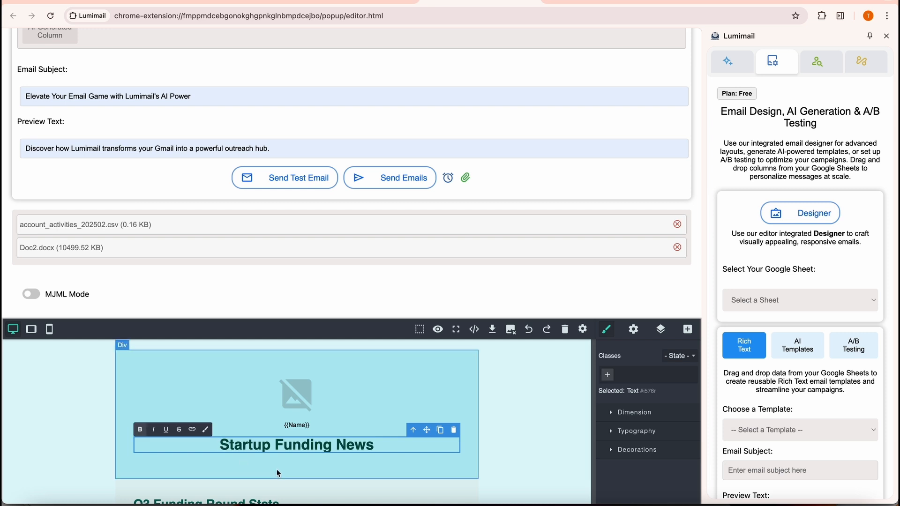
text({{N)
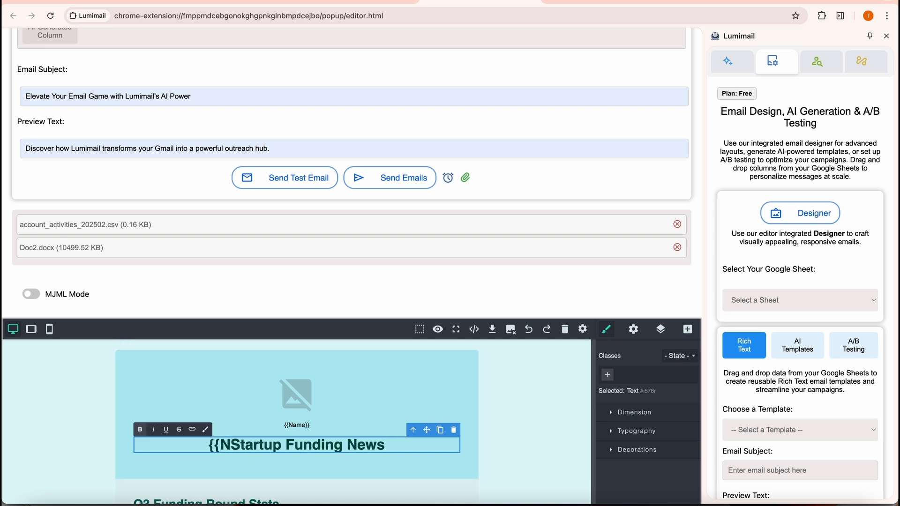
text(ame}})
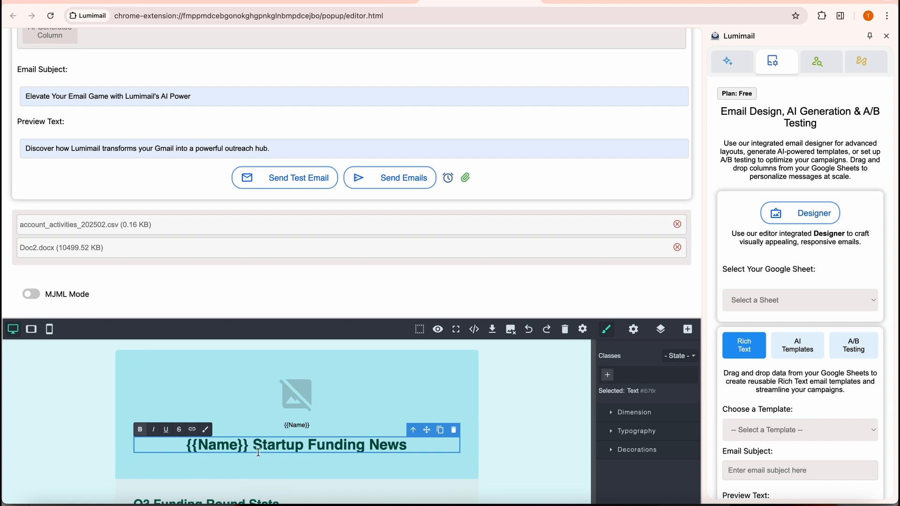
click(507, 426)
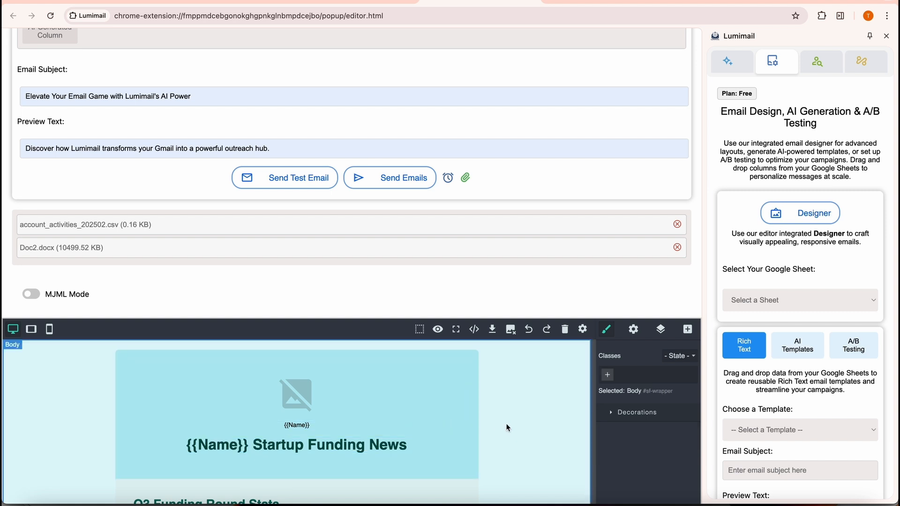
scroll(510, 414, down, 3)
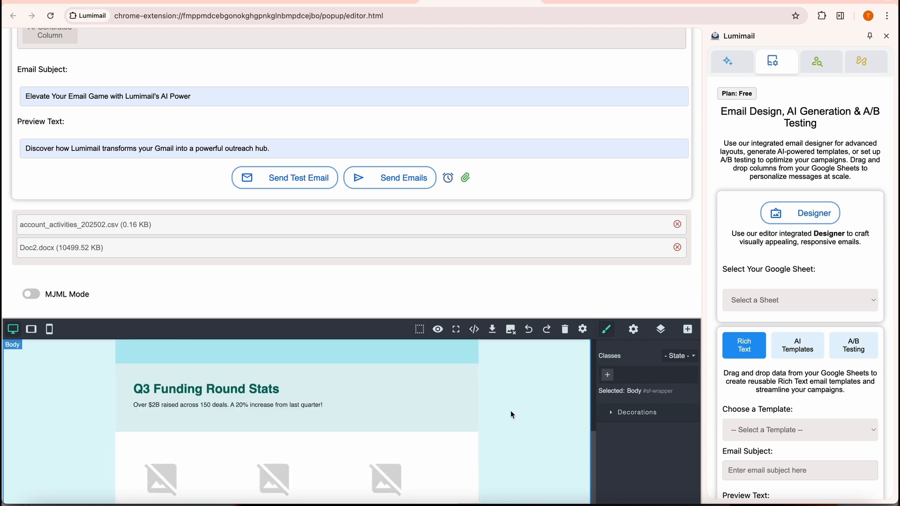
Save the current Startup Funding newsletter design as a template named New Template
scroll(510, 414, up, 3)
scroll(554, 303, down, 1)
scroll(554, 301, down, 5)
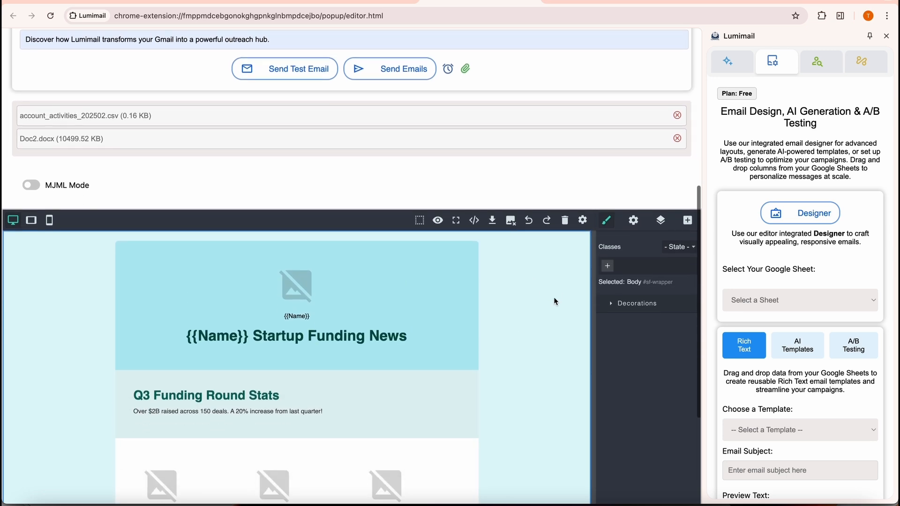
click(583, 209)
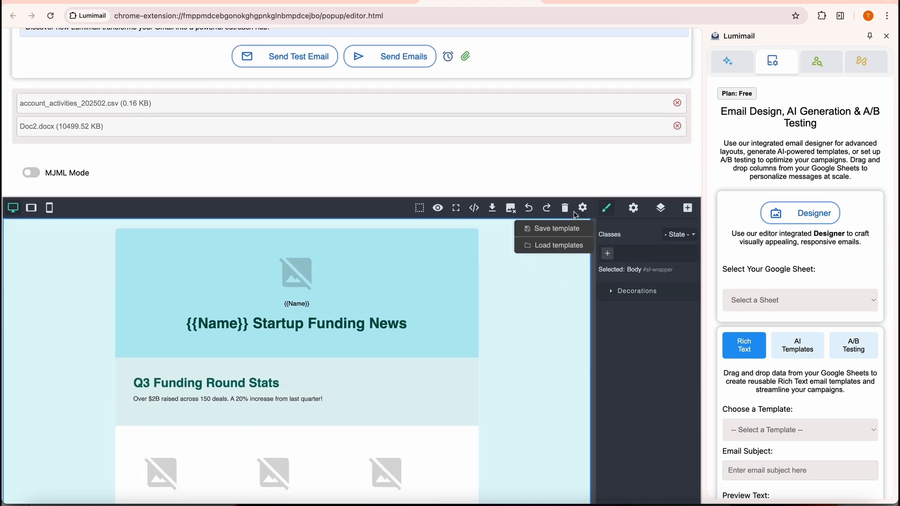
click(558, 229)
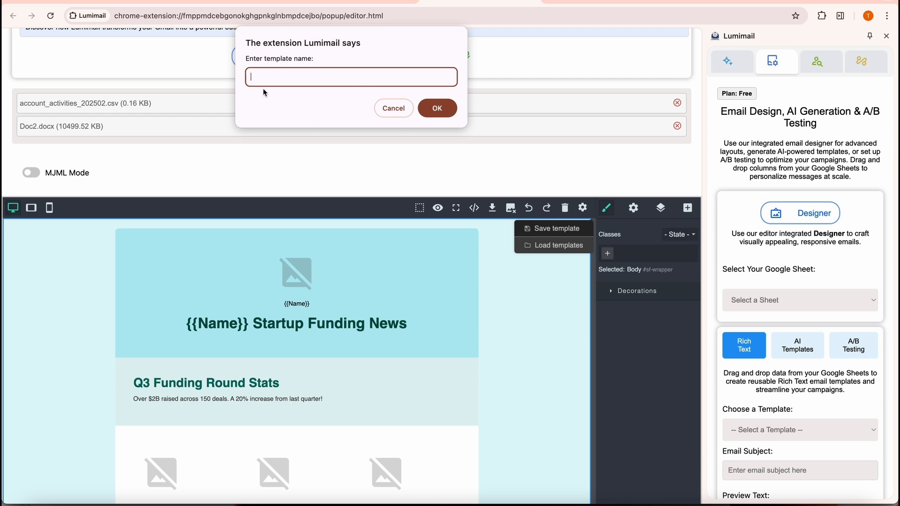
text(New Template)
click(441, 114)
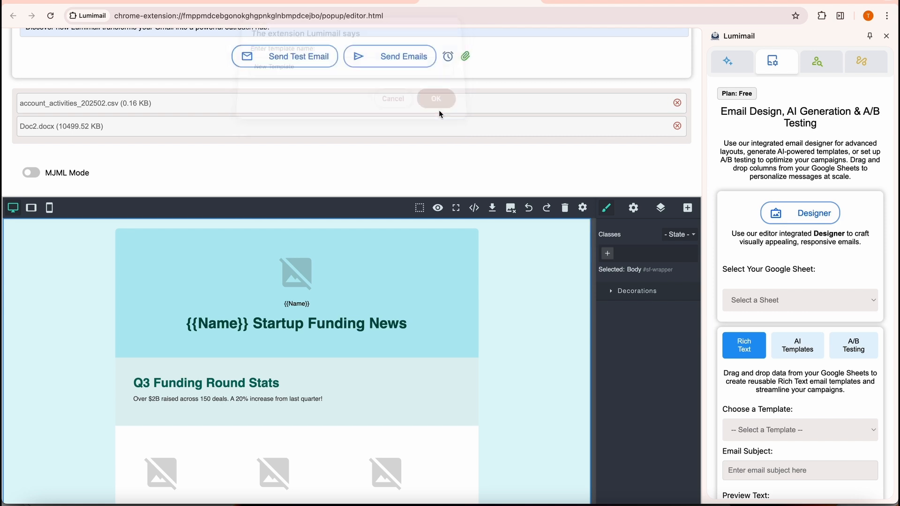
Check the saved templates under My projects in the template library, then close the library
click(584, 211)
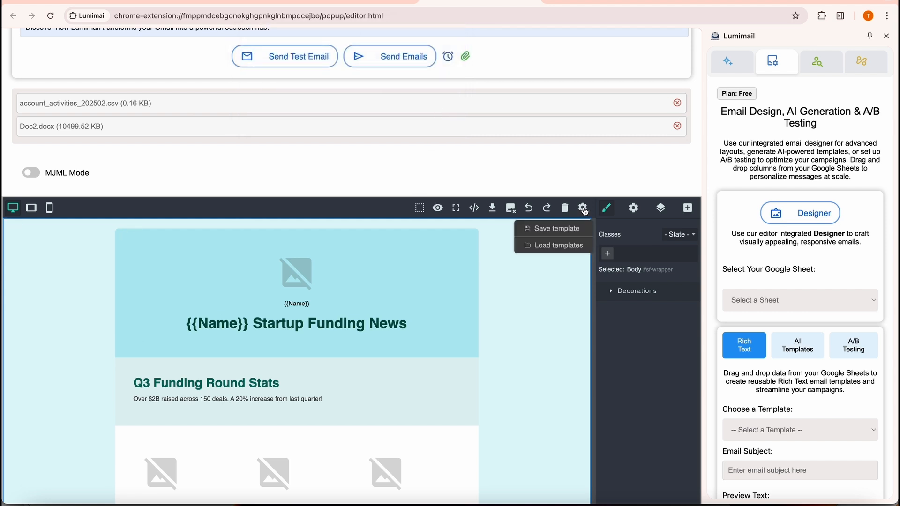
click(546, 249)
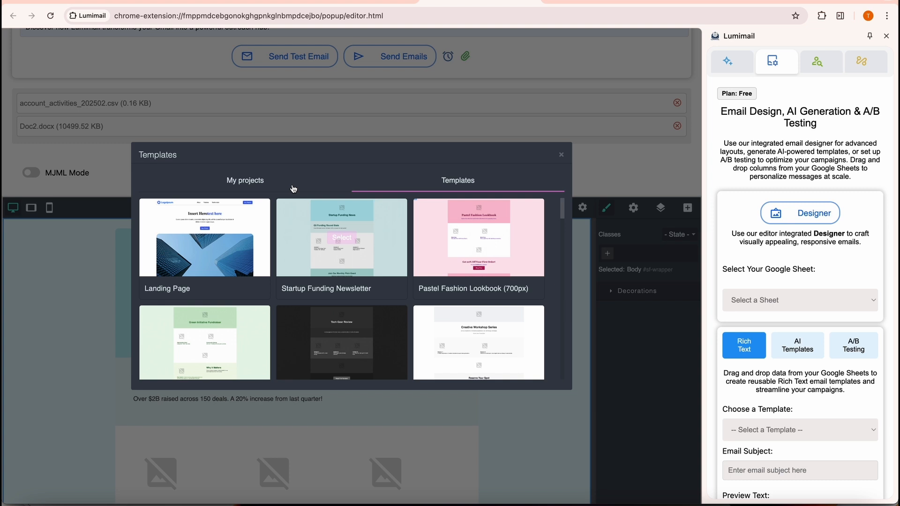
click(262, 183)
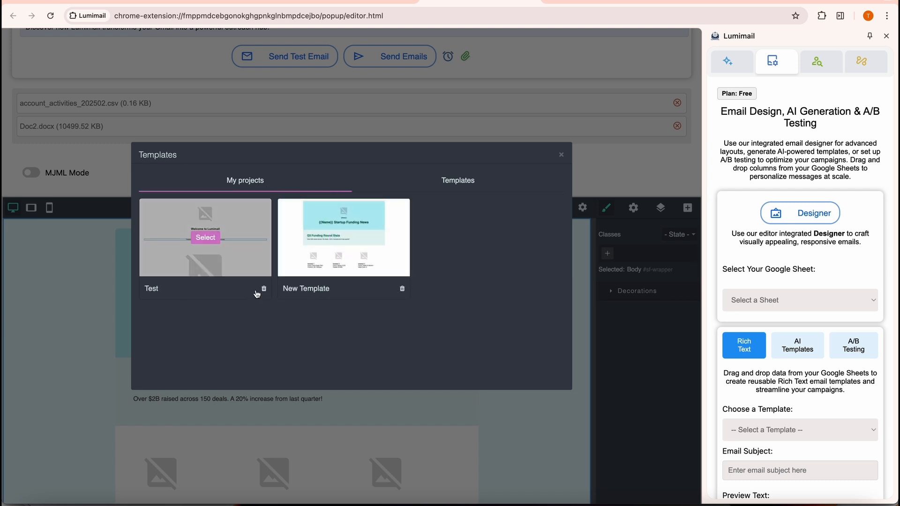
click(562, 156)
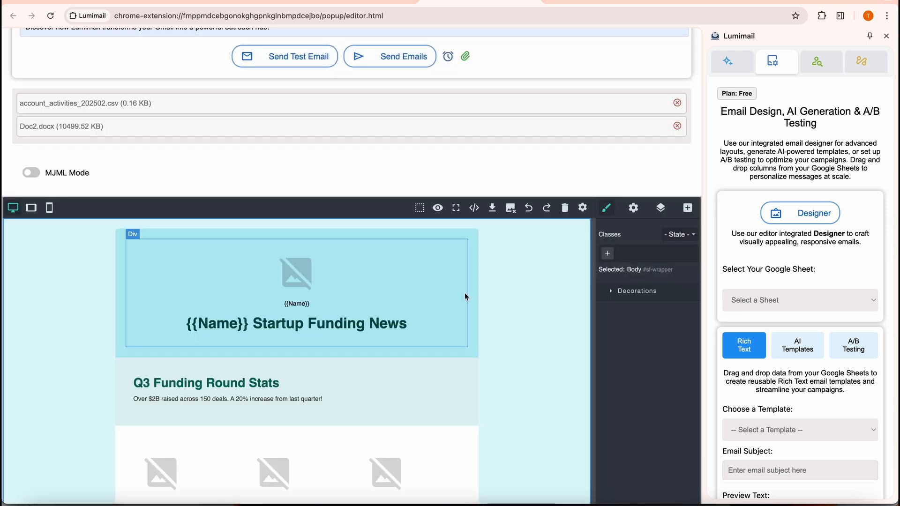
Preview the newsletter without editing controls, check its tablet and mobile layouts, and return to the desktop layout
click(437, 208)
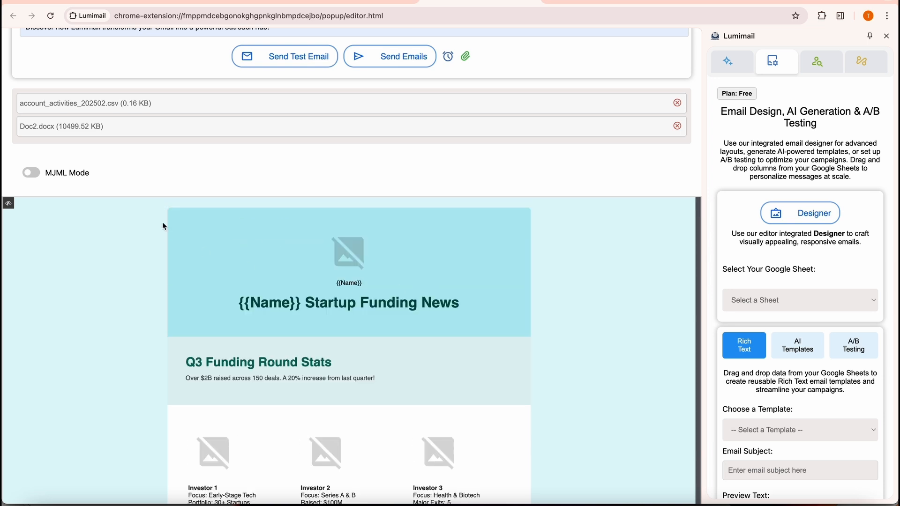
click(8, 203)
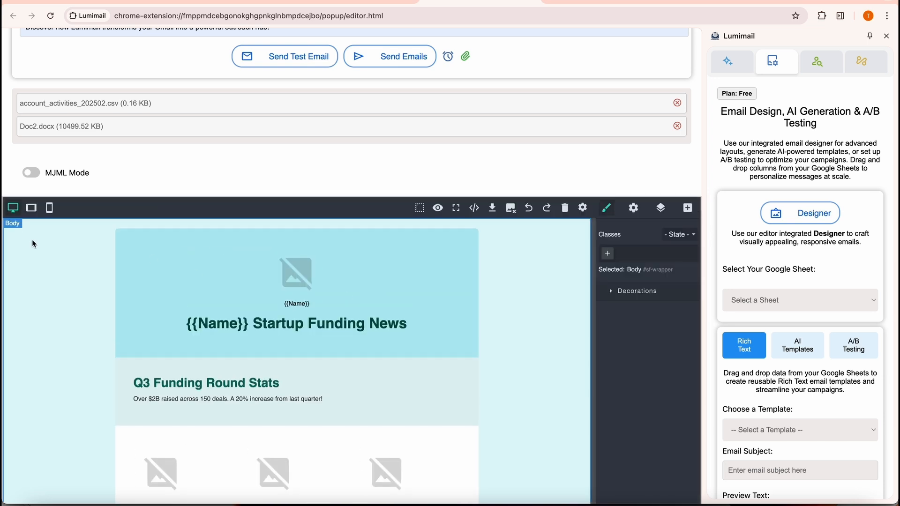
click(31, 208)
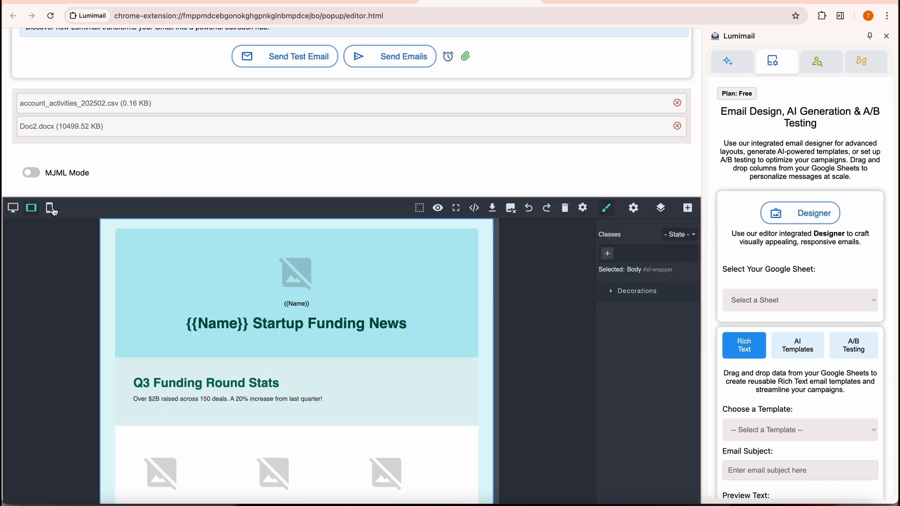
click(51, 208)
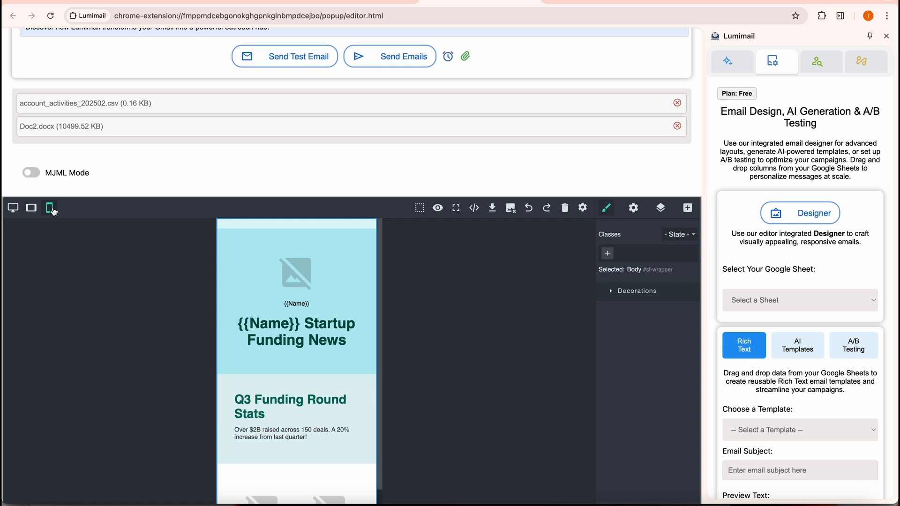
click(13, 208)
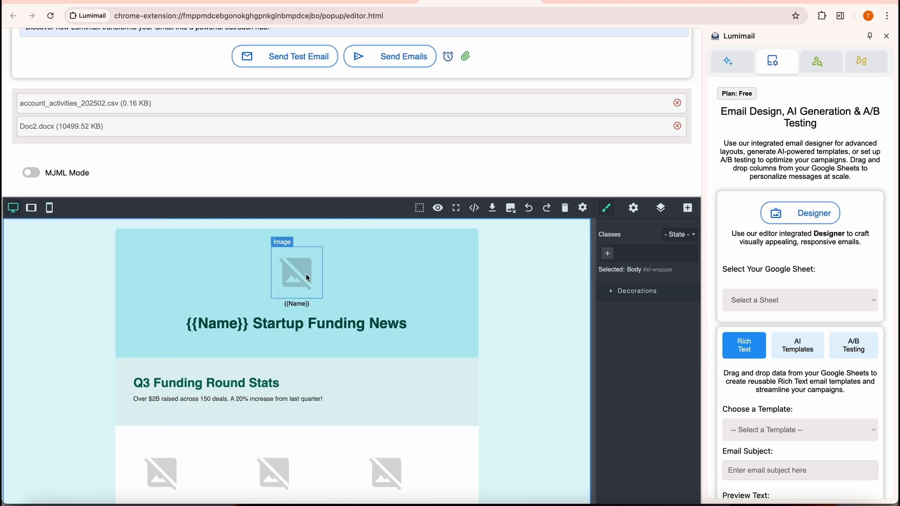
Start an AI email template and replace its prompt with the prepared request for a clean, modern template for new Lumimail customers
scroll(306, 274, up, 5)
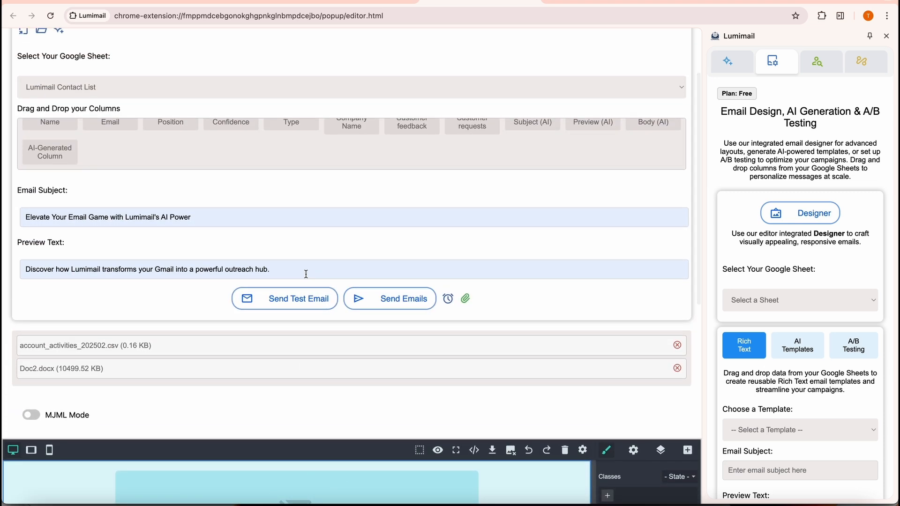
scroll(306, 275, up, 2)
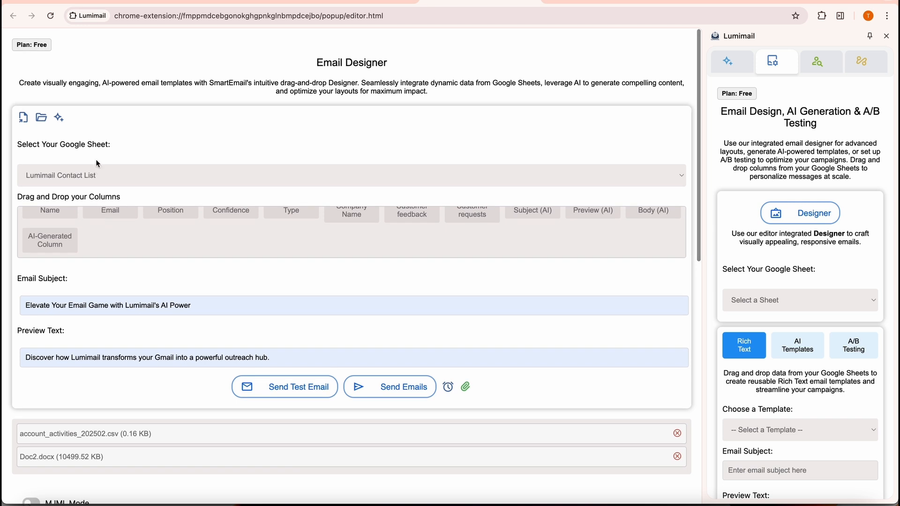
click(59, 118)
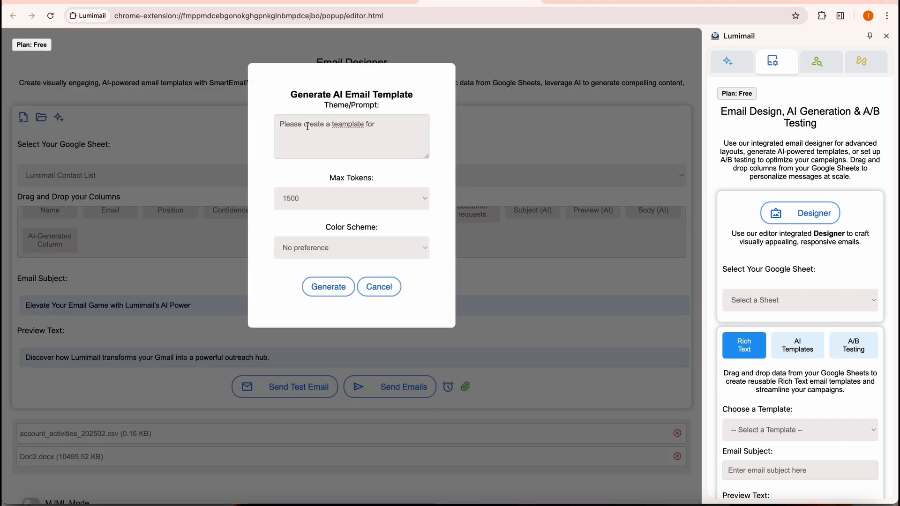
drag(384, 125, 271, 128)
key(BackSpace)
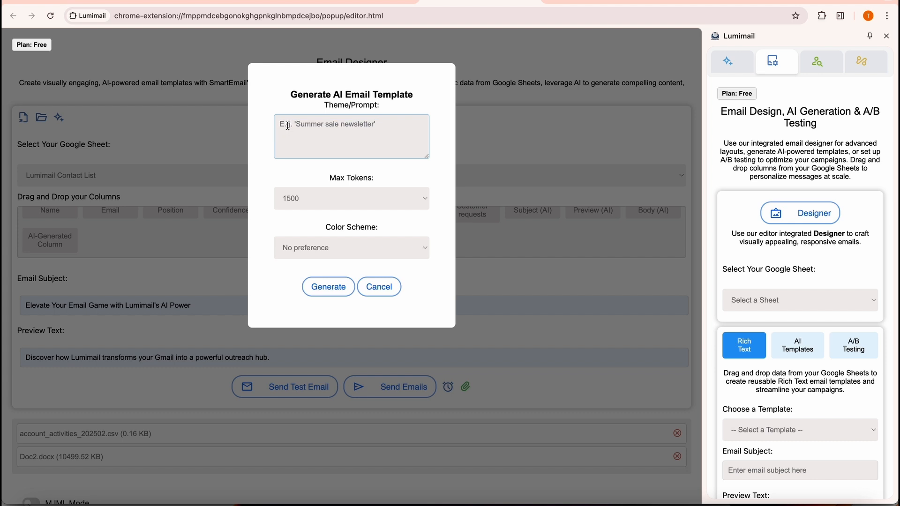
key(ctrl+v)
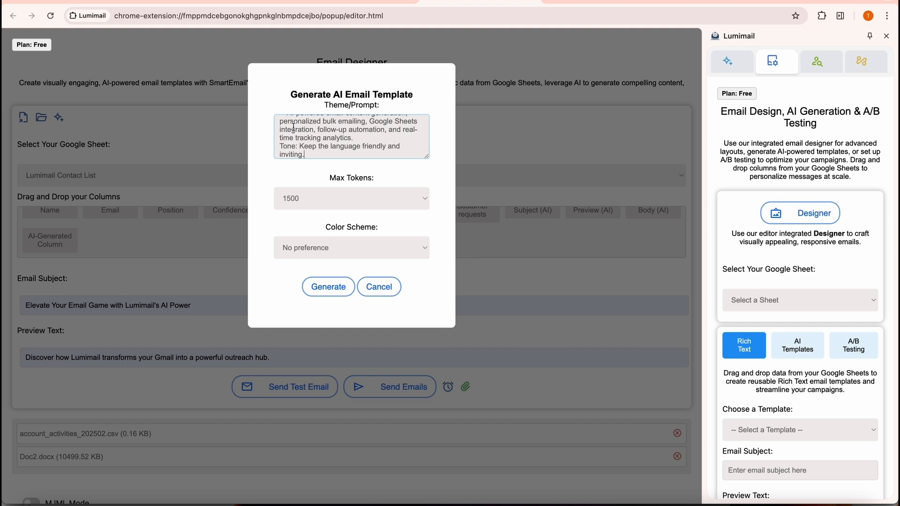
Enlarge the prompt box and review the prompt's header, structure, visual elements, content and tone requirements
scroll(304, 129, up, 3)
scroll(304, 130, up, 2)
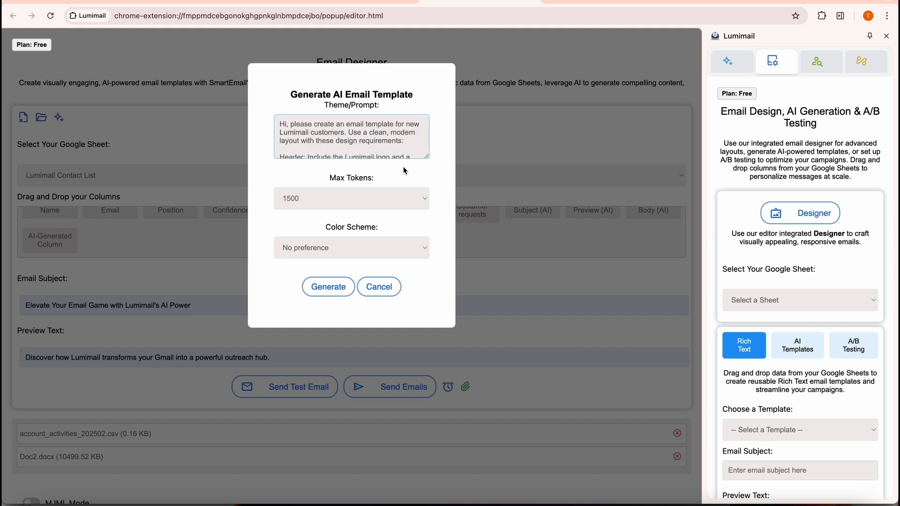
drag(428, 158, 425, 230)
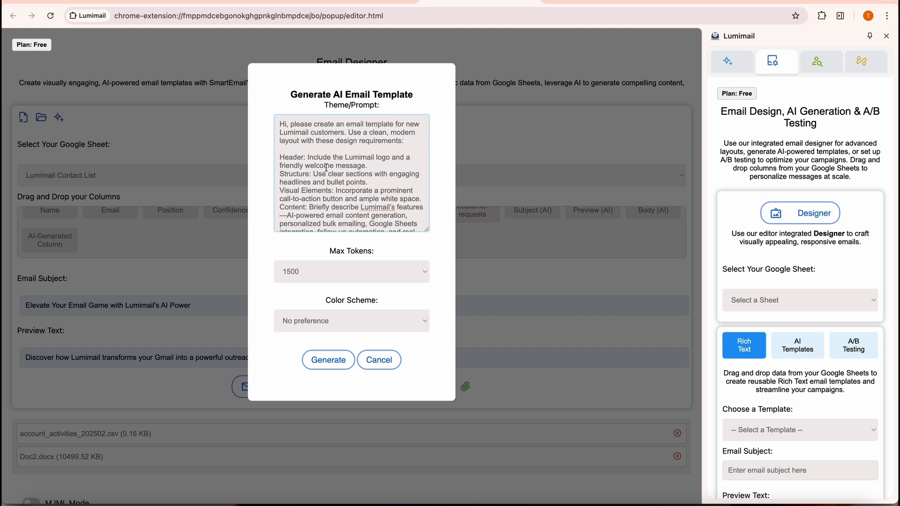
scroll(326, 167, down, 3)
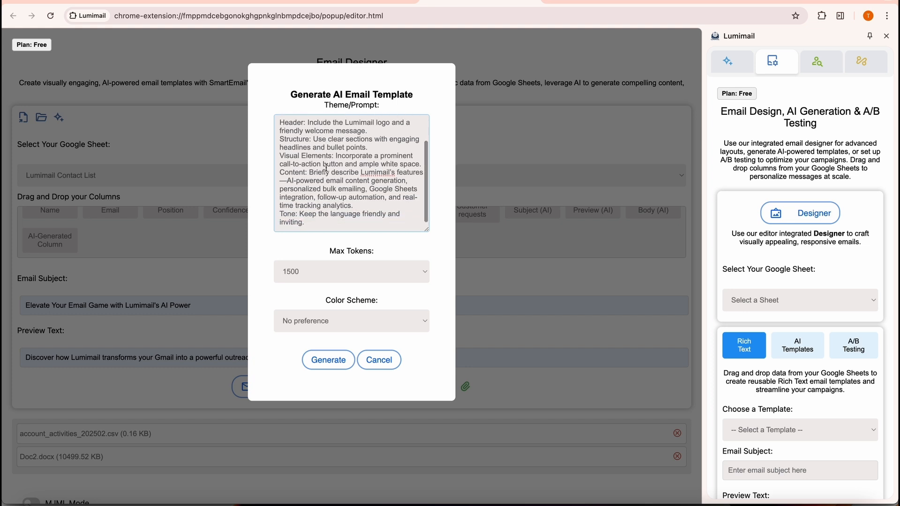
scroll(327, 167, down, 2)
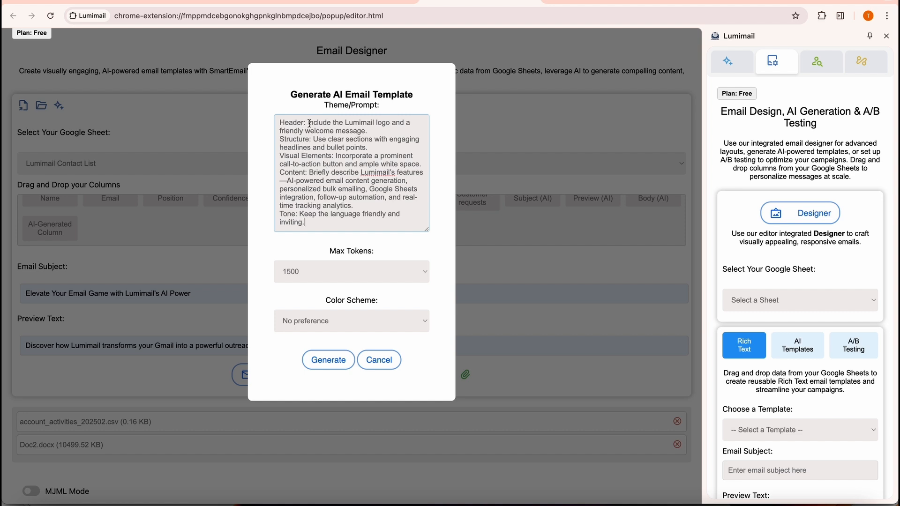
drag(308, 122, 404, 128)
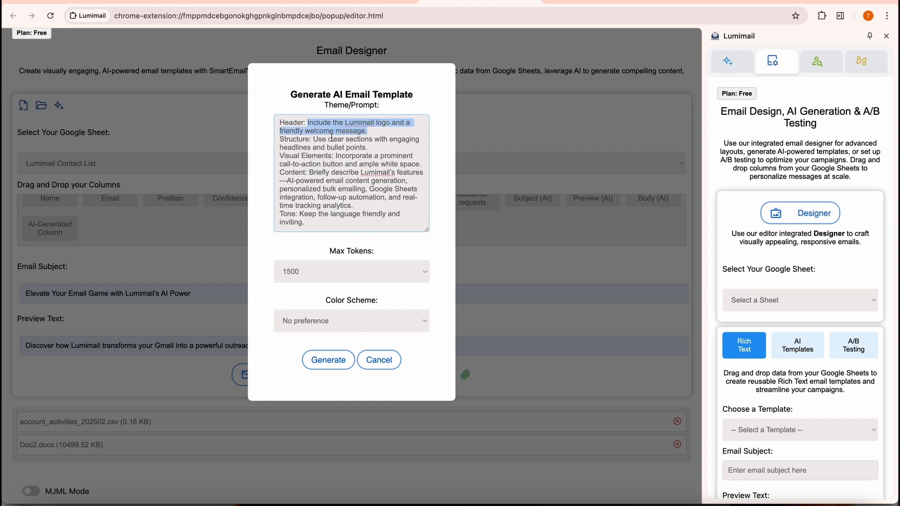
drag(313, 140, 378, 150)
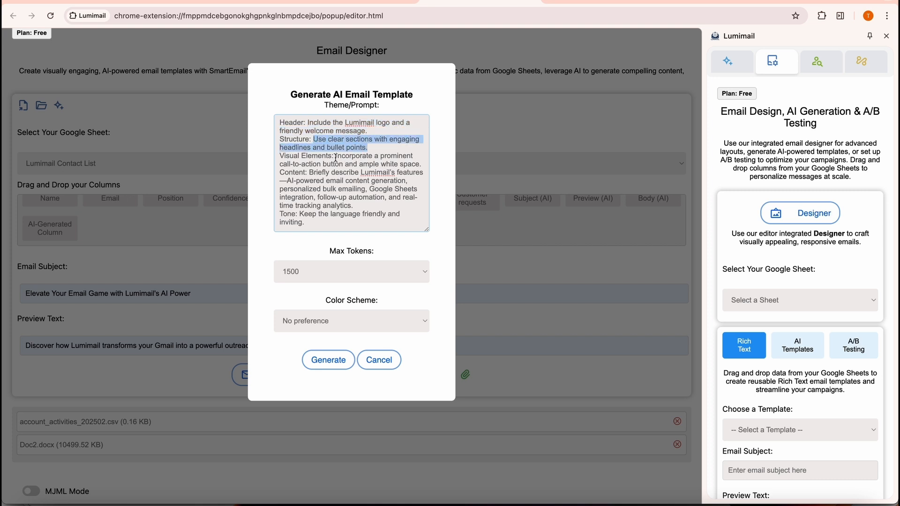
drag(336, 157, 424, 164)
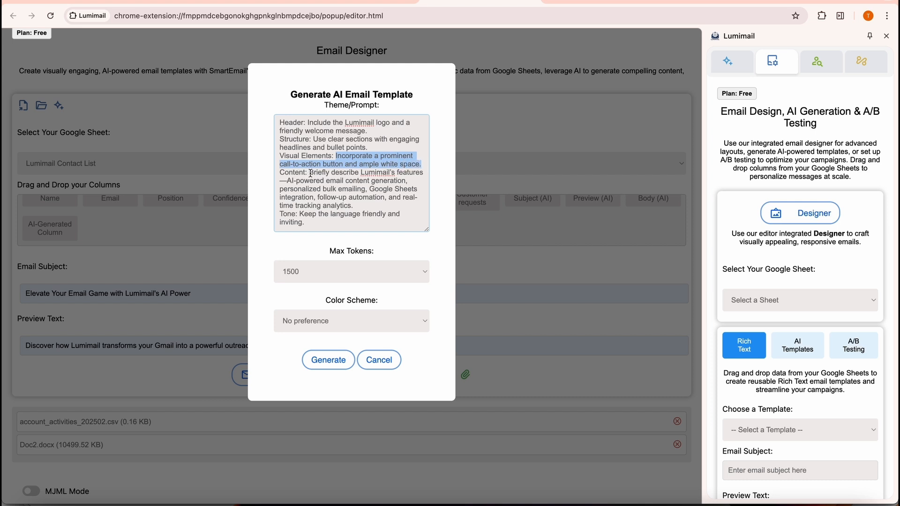
drag(309, 173, 409, 211)
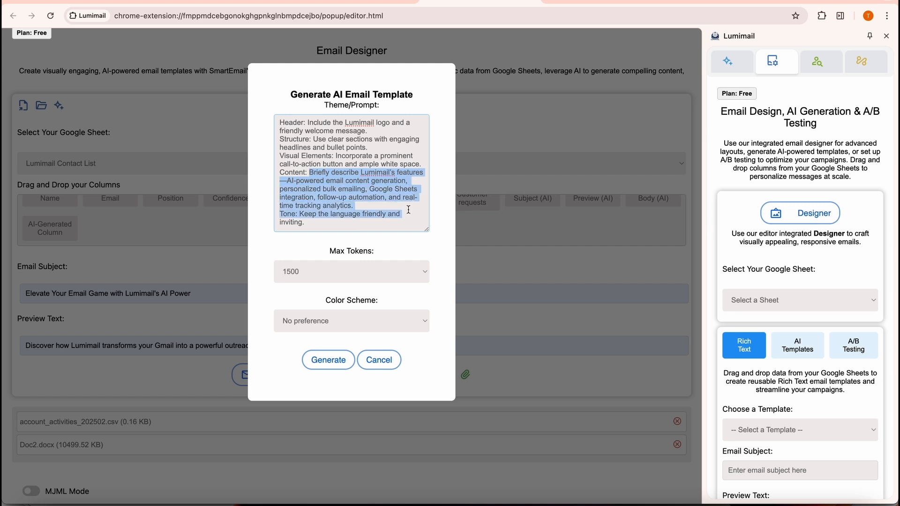
click(373, 225)
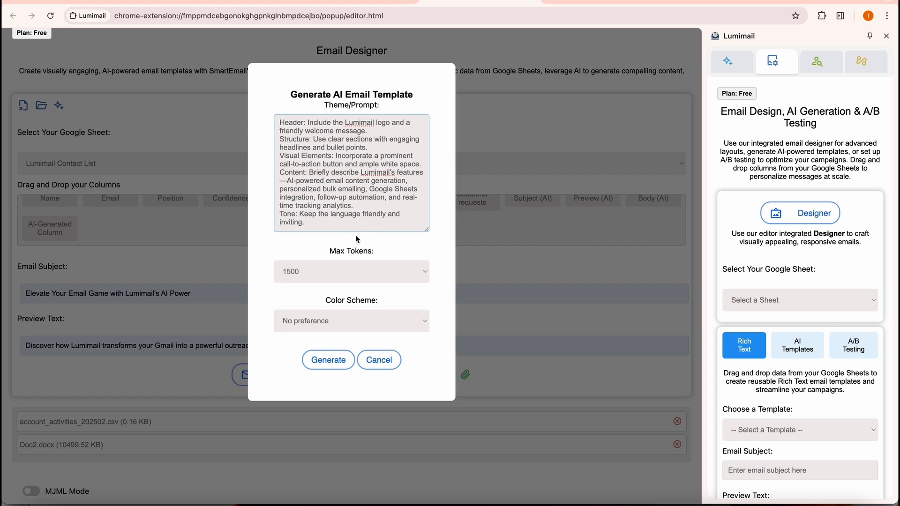
Generate the AI email template with max tokens set to 2500 and the Bright Accent color scheme
click(323, 277)
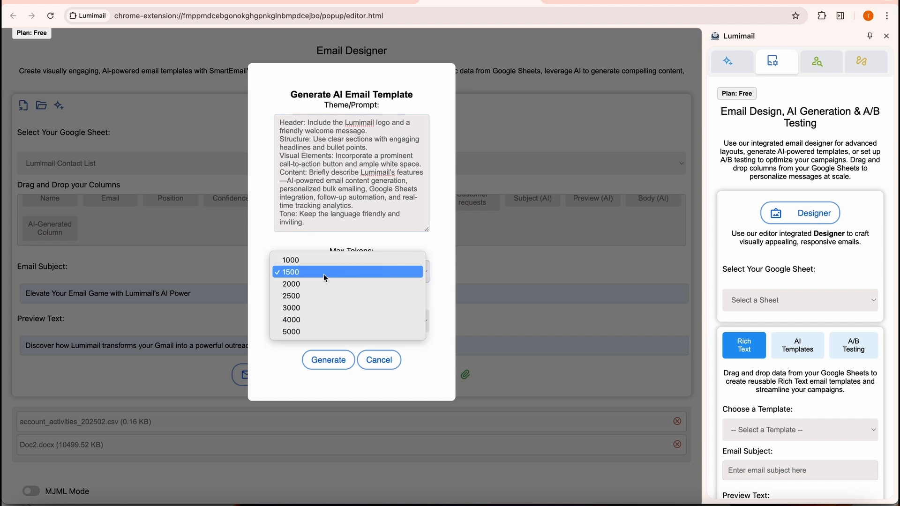
click(313, 296)
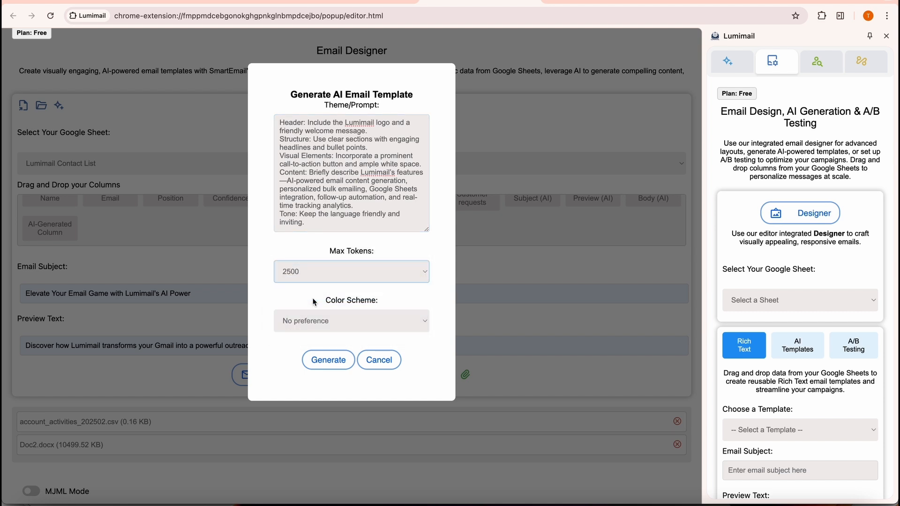
click(307, 322)
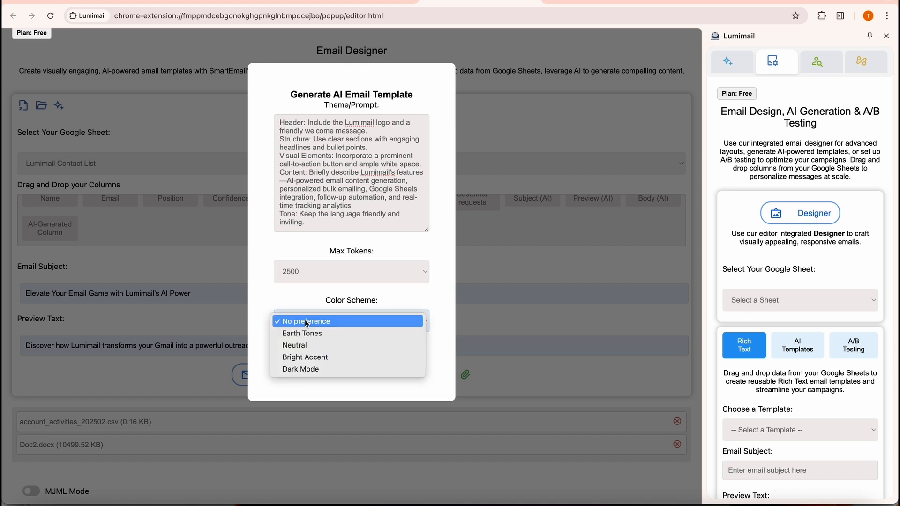
click(299, 359)
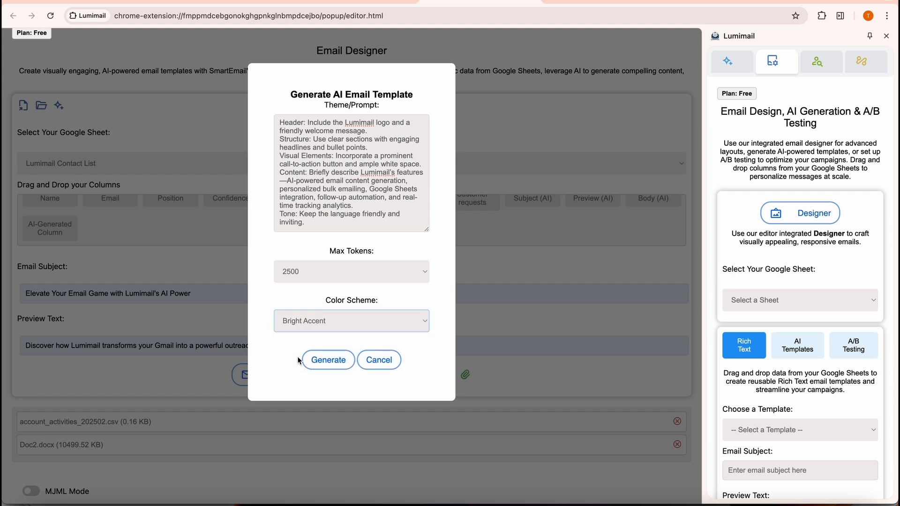
click(325, 363)
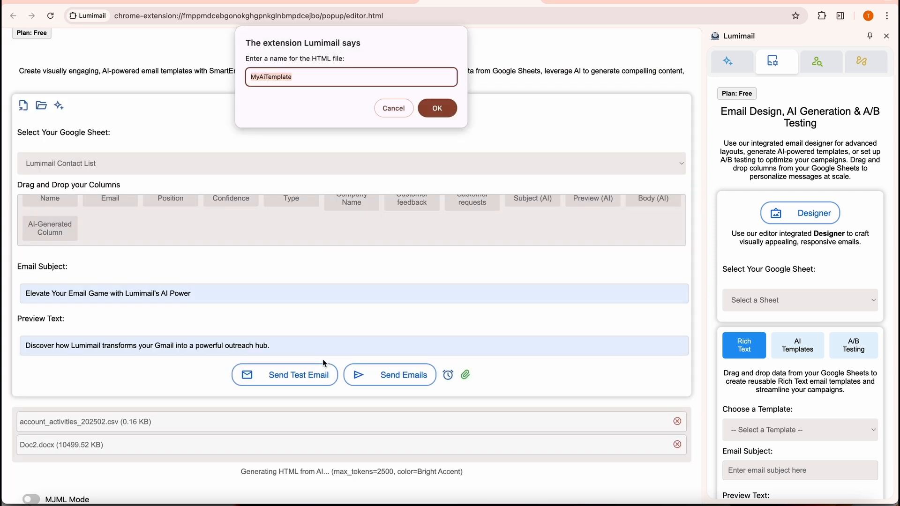
Name the generated HTML file New Customer Template, save it, and dismiss the completion message
click(296, 78)
drag(297, 78, 244, 81)
text(New Customer Template)
click(435, 110)
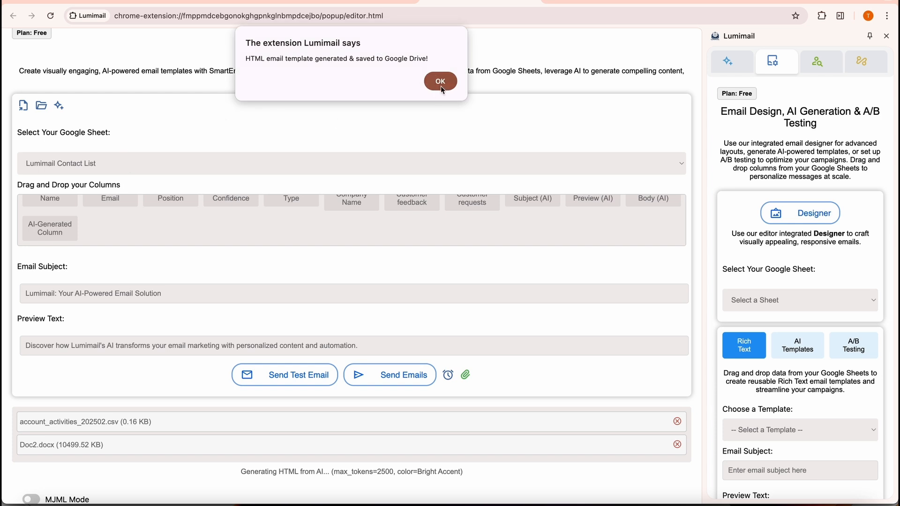
click(441, 86)
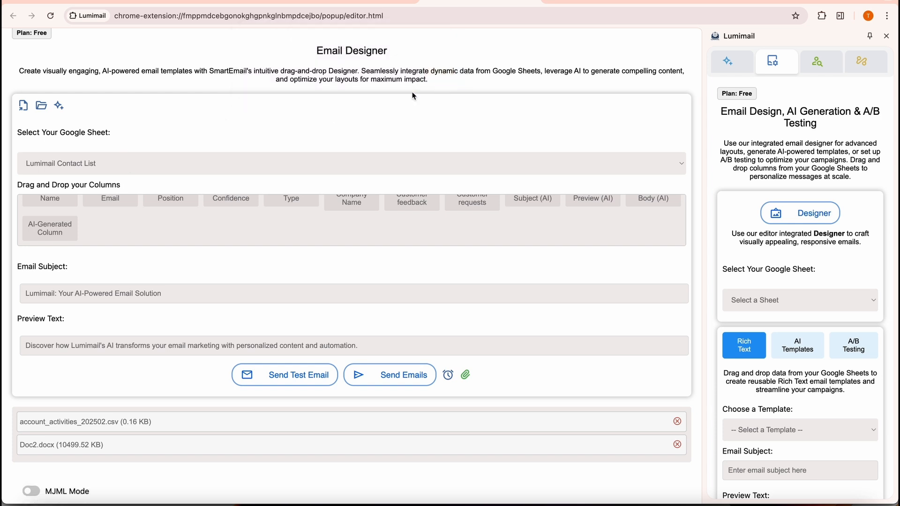
Import the saved template "New Customer Template.html" into the Email Designer
click(42, 107)
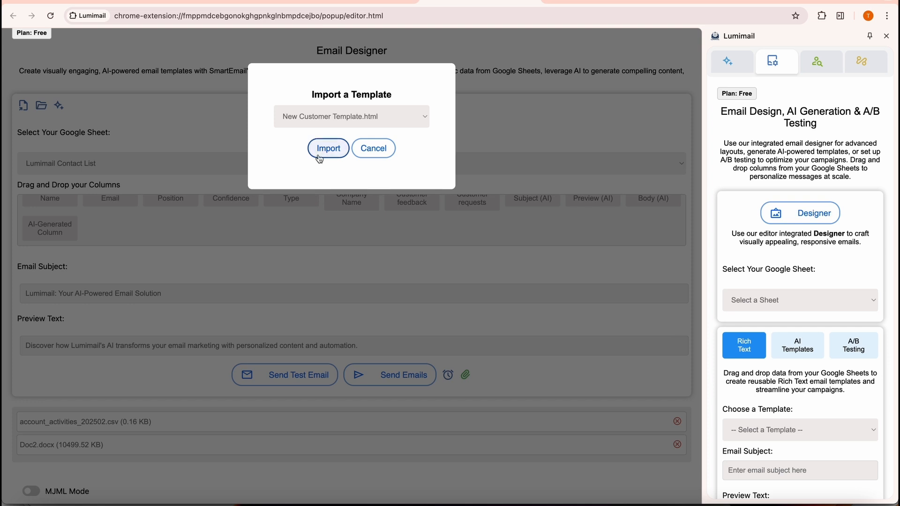
click(426, 117)
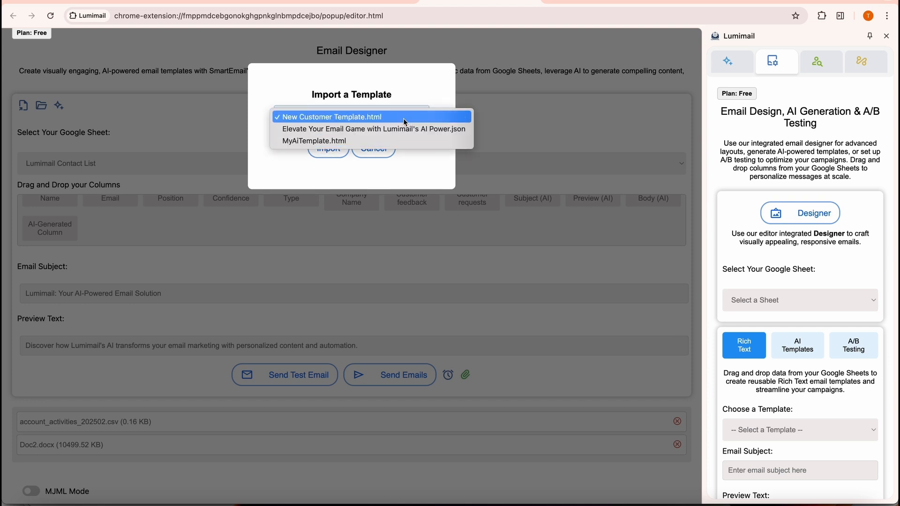
click(406, 122)
click(328, 149)
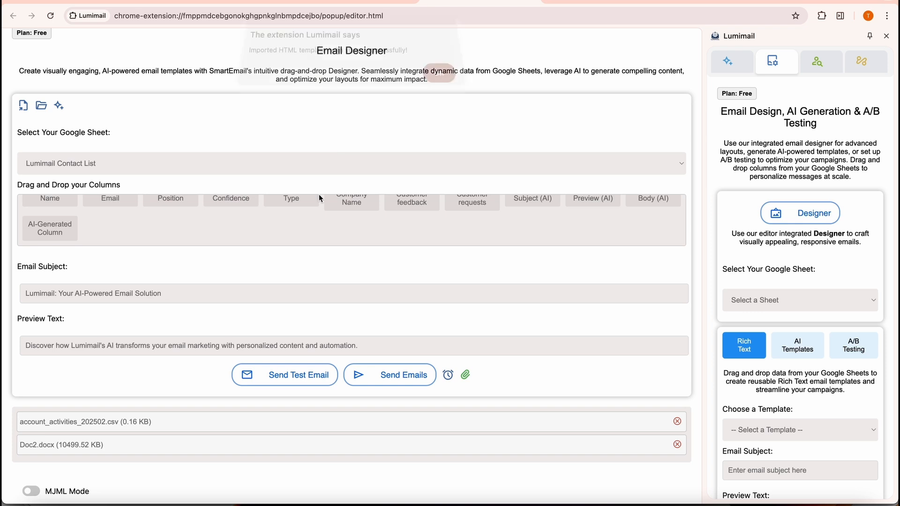
click(440, 81)
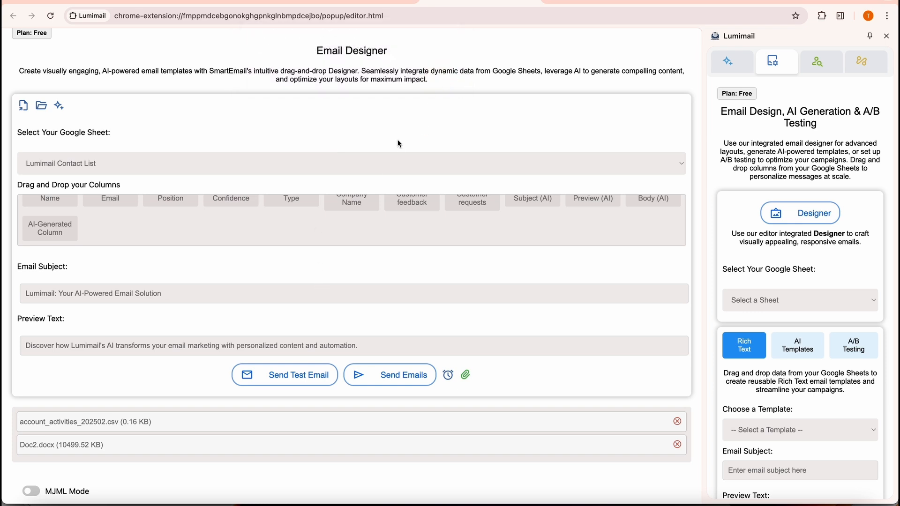
Examine the imported template's sections in the design canvas, from the welcome header to the pricing table and footer
scroll(375, 238, down, 1)
scroll(375, 238, down, 10)
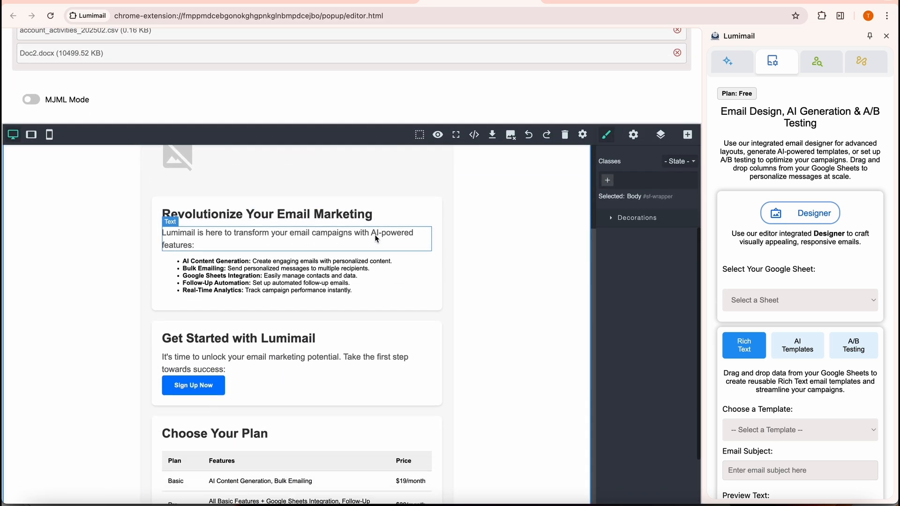
scroll(391, 300, down, 4)
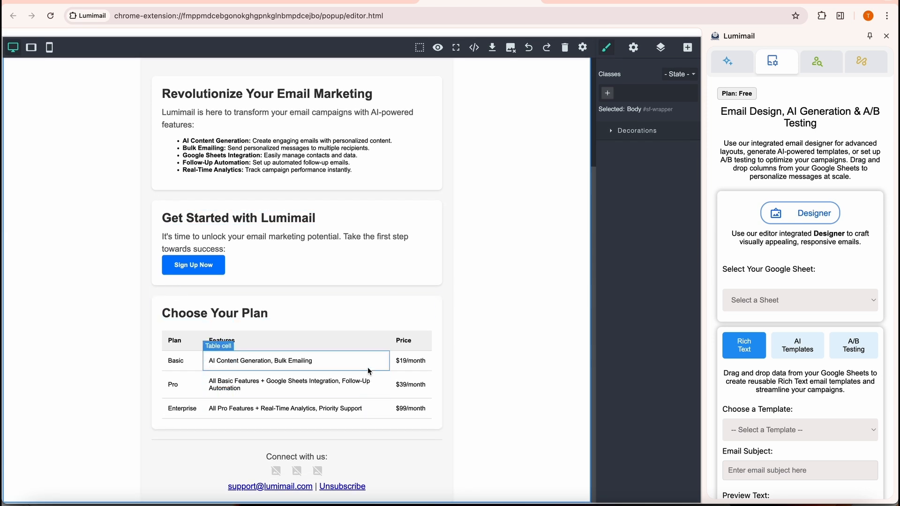
scroll(367, 368, up, 2)
scroll(368, 368, up, 1)
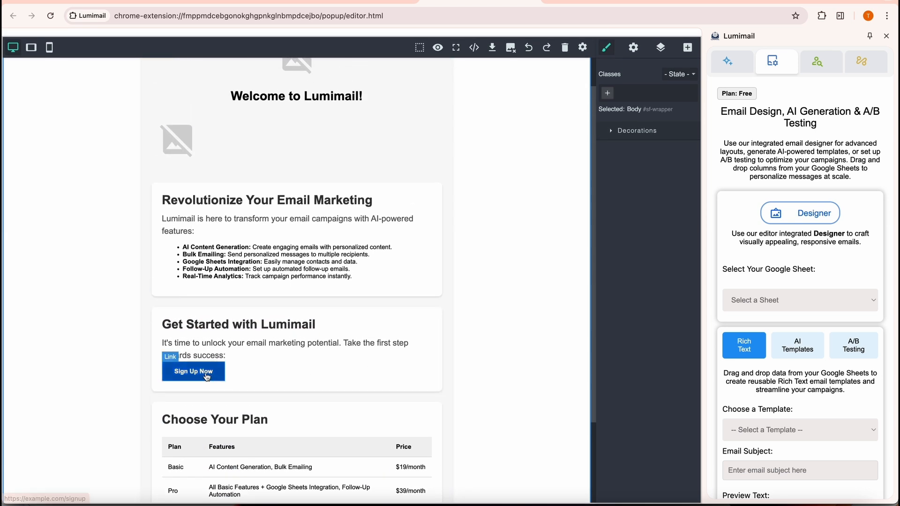
scroll(288, 374, up, 3)
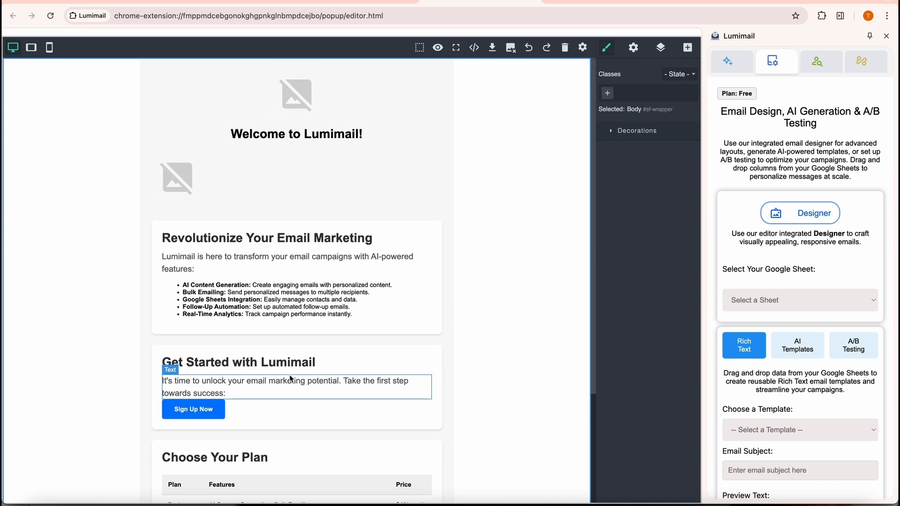
scroll(323, 274, up, 9)
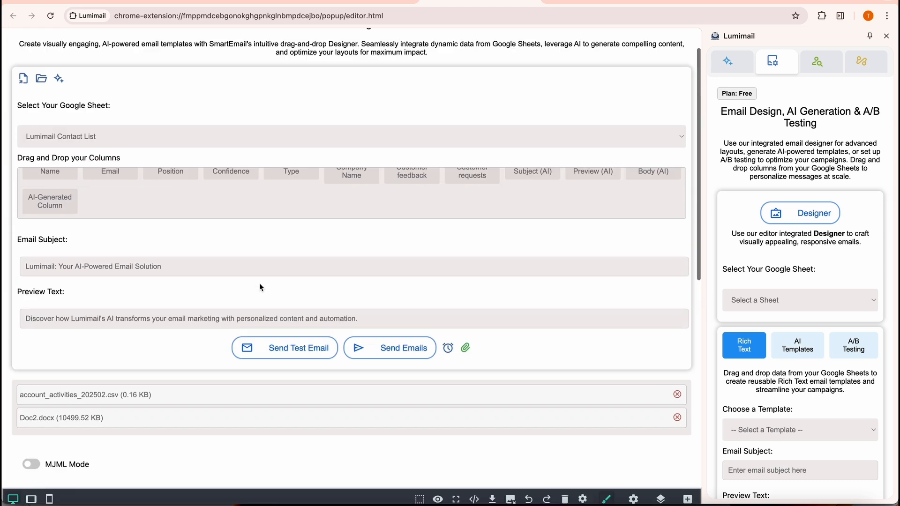
Try the Name column placeholder in the email subject and remove it again
drag(52, 197, 65, 276)
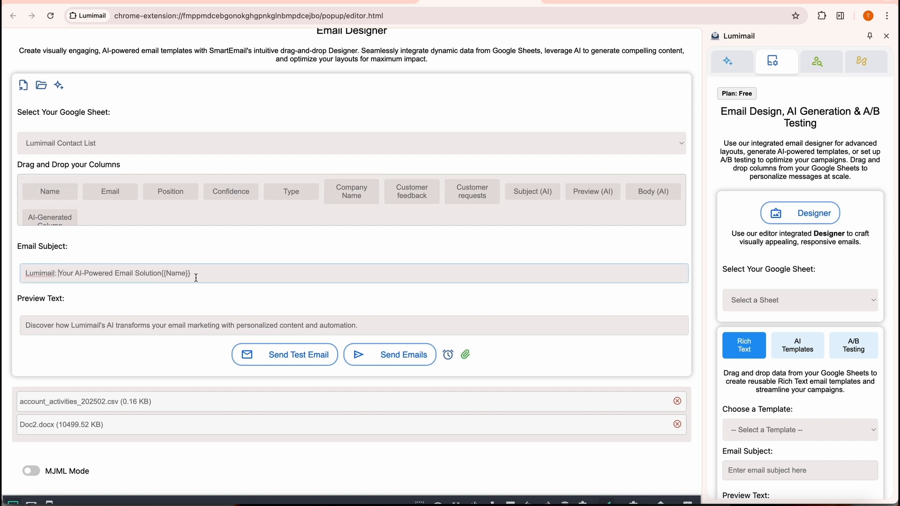
key(BackSpace)
key(BackSpace)
key(BackSpace)
key(BackSpace)
key(BackSpace)
key(BackSpace)
key(BackSpace)
key(BackSpace)
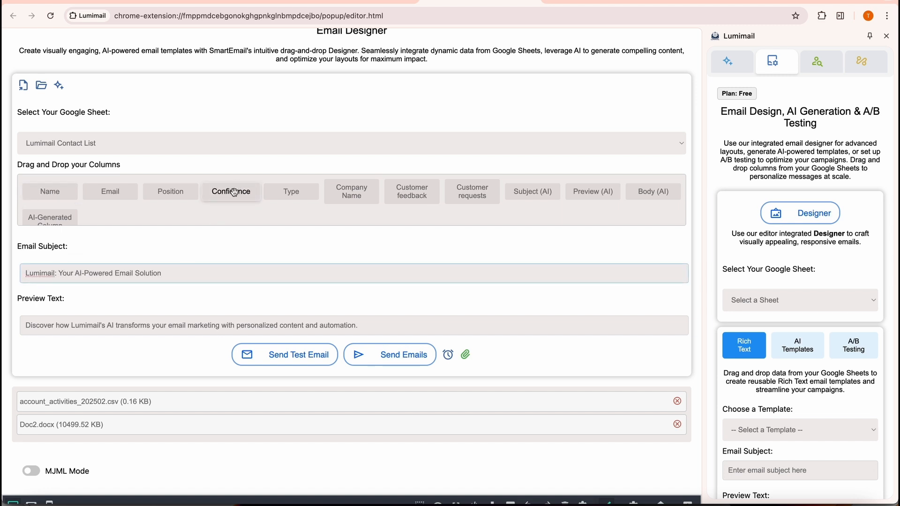
Try the Confidence column placeholder in the preview text and remove it again
drag(232, 193, 291, 327)
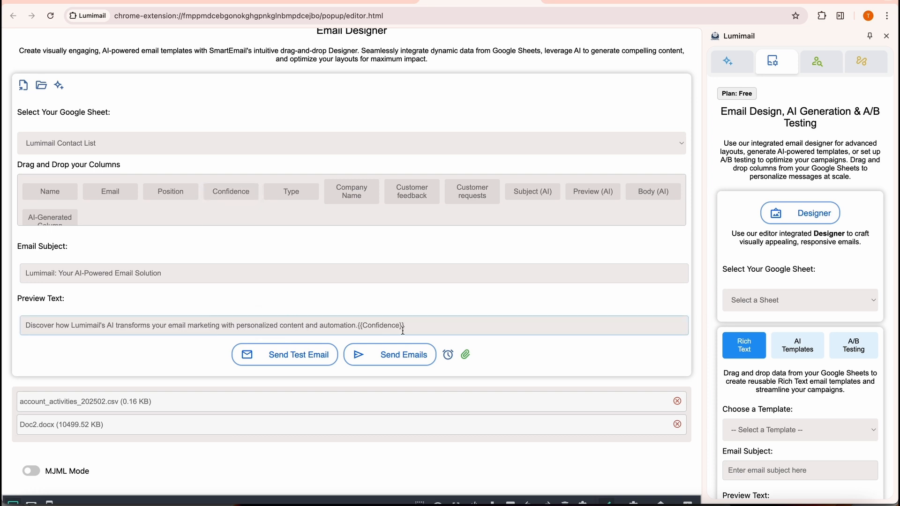
drag(405, 326, 359, 329)
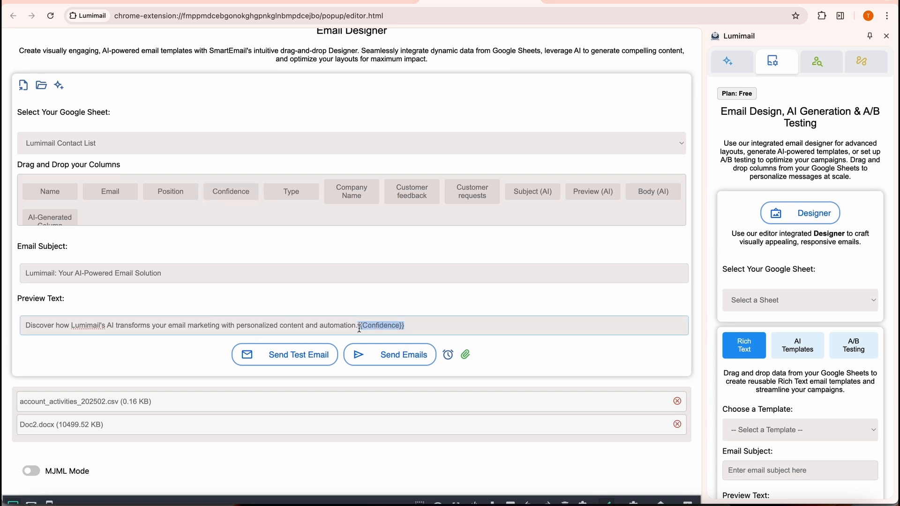
key(BackSpace)
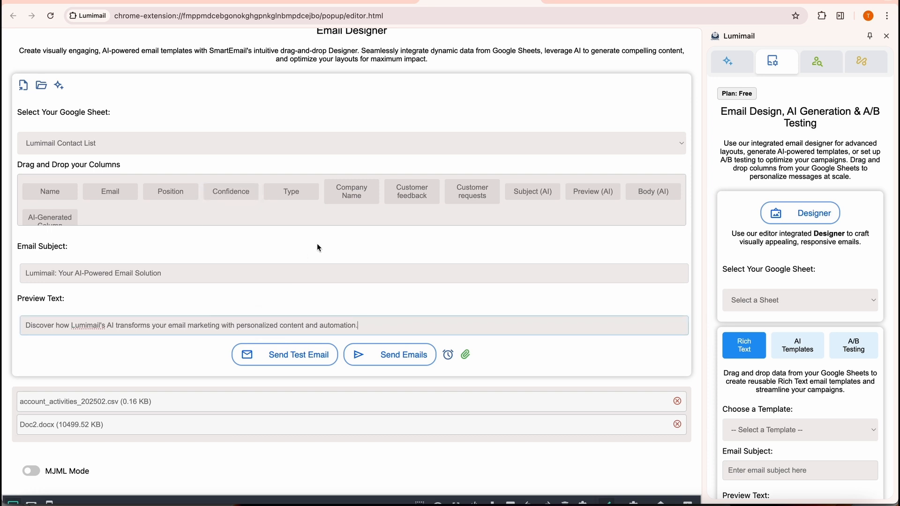
Export the template to Google Drive as a JSON file named "Lumimail: Your AI-Powered Email Solution"
click(23, 86)
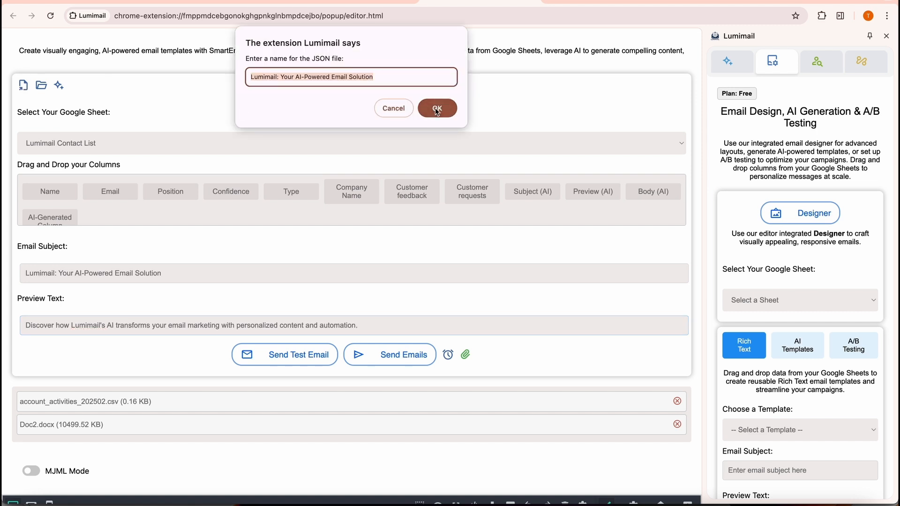
drag(350, 59, 313, 59)
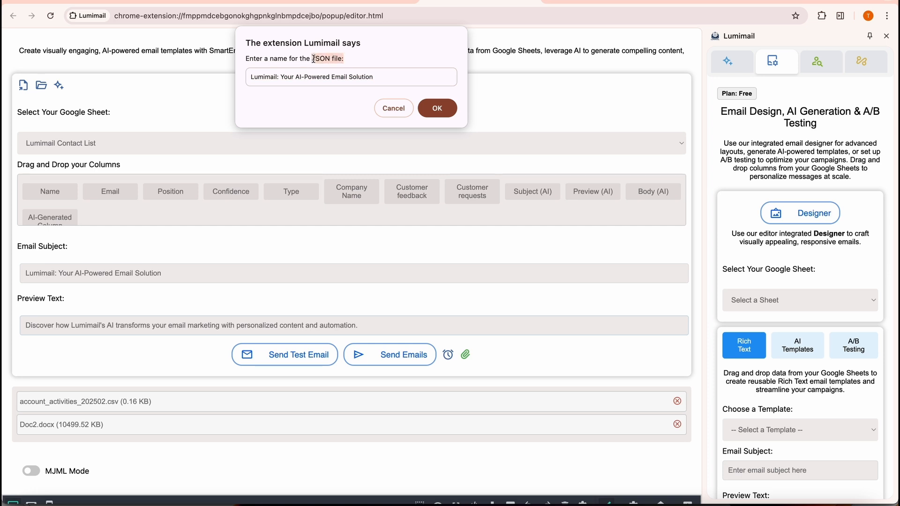
click(435, 110)
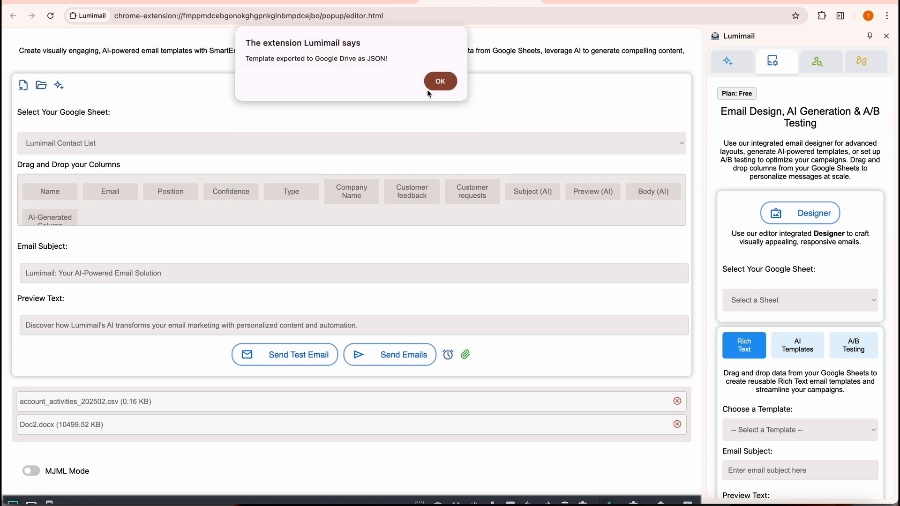
click(440, 82)
Switch to Google Drive in a new browser tab and open the MySmartEmailTemplates folder in My Drive
key(ctrl+t)
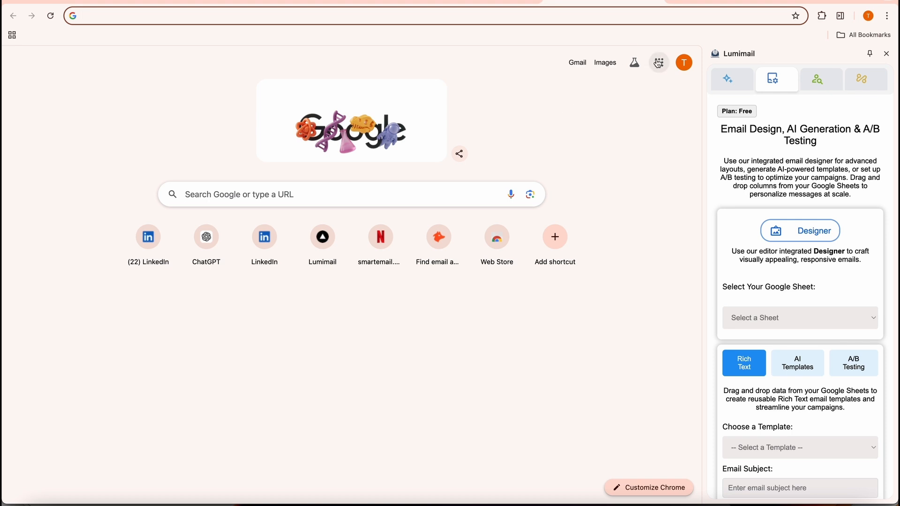
click(659, 64)
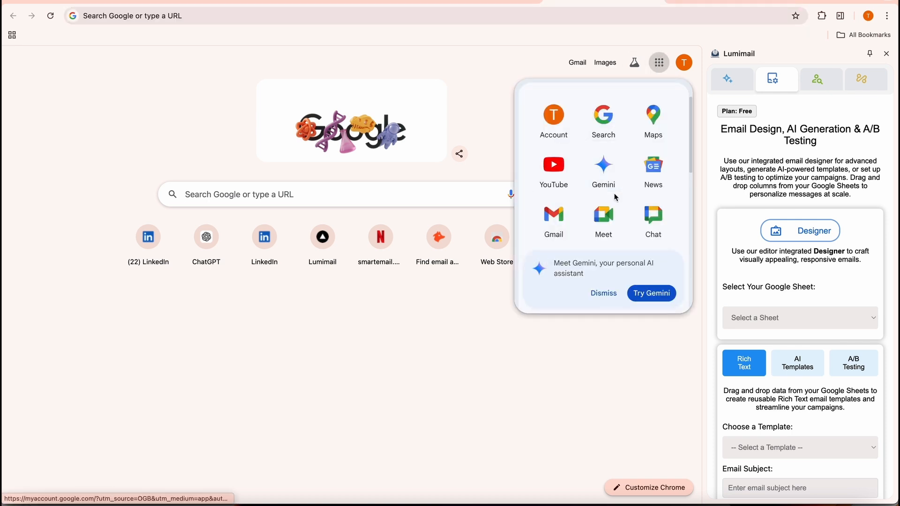
scroll(614, 199, down, 3)
click(597, 211)
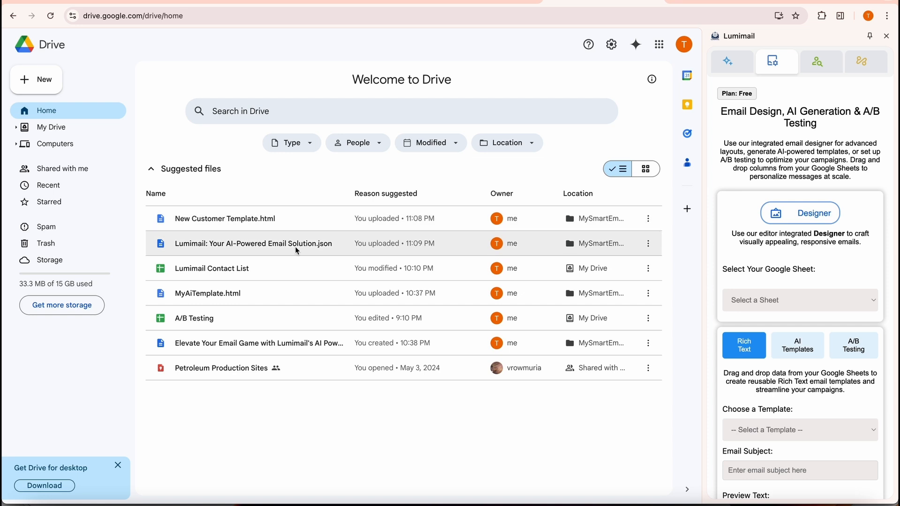
click(76, 129)
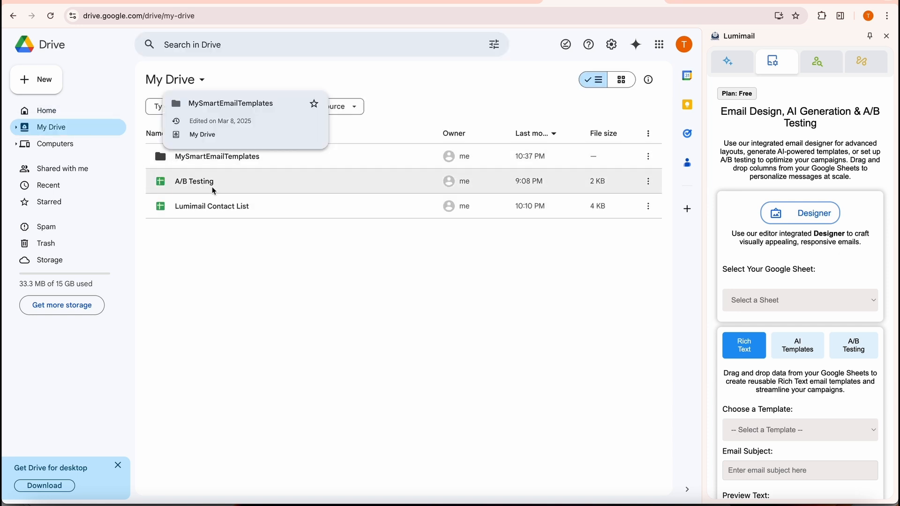
double_click(230, 160)
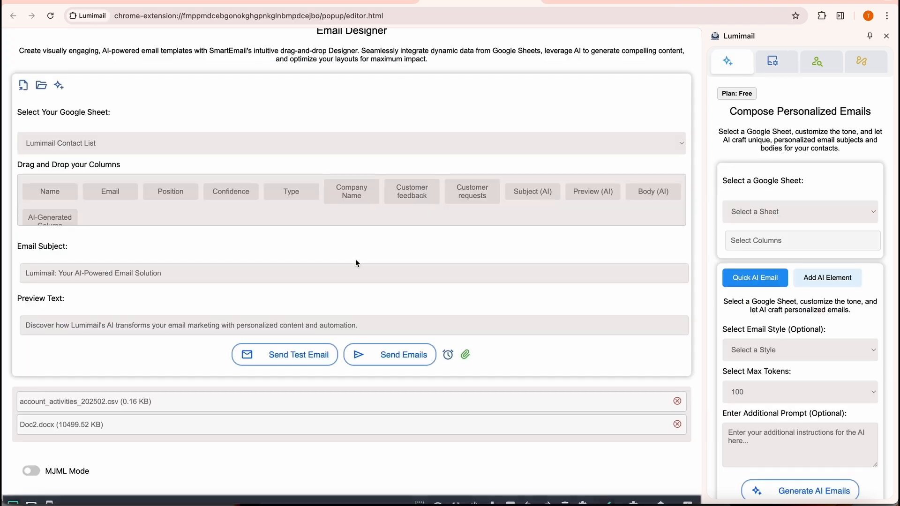
scroll(355, 259, down, 4)
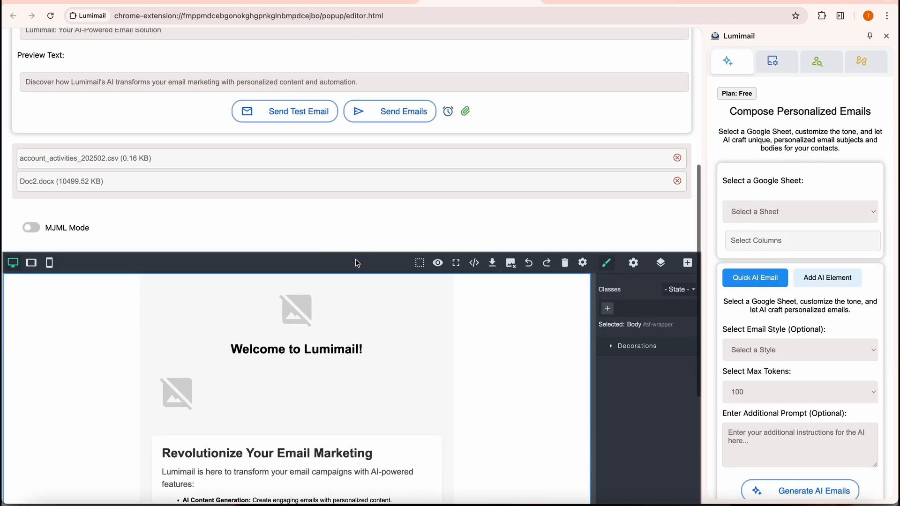
scroll(355, 263, up, 2)
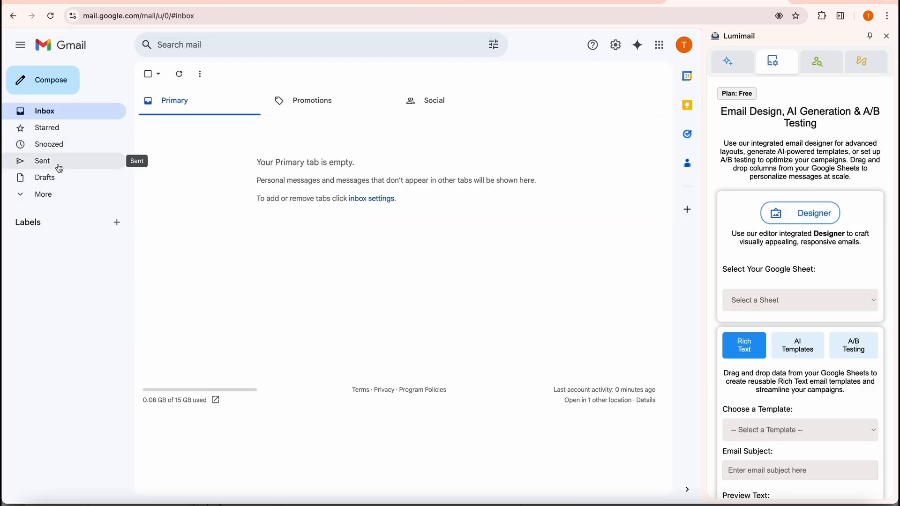
In Gmail, open the newest sent "Lumimail: Your AI-Powered Email Solution" email and check its body and attachments
click(58, 167)
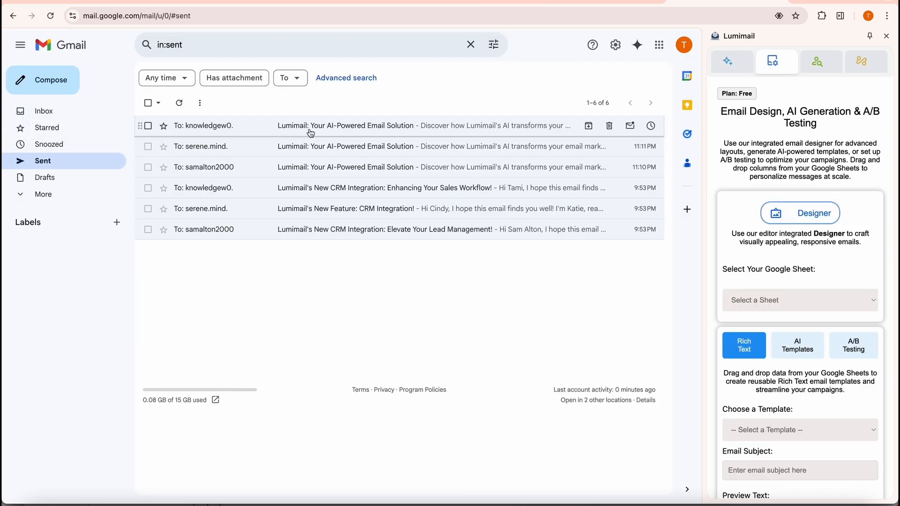
click(309, 131)
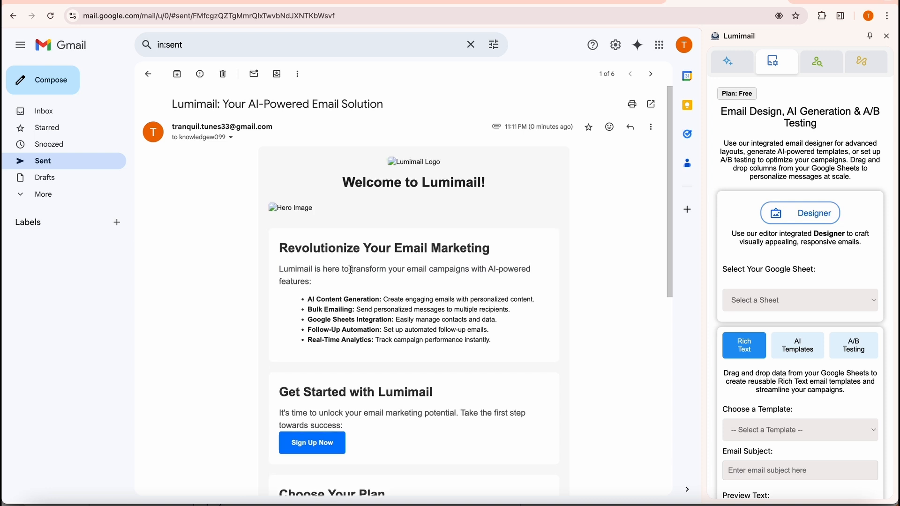
scroll(350, 270, down, 7)
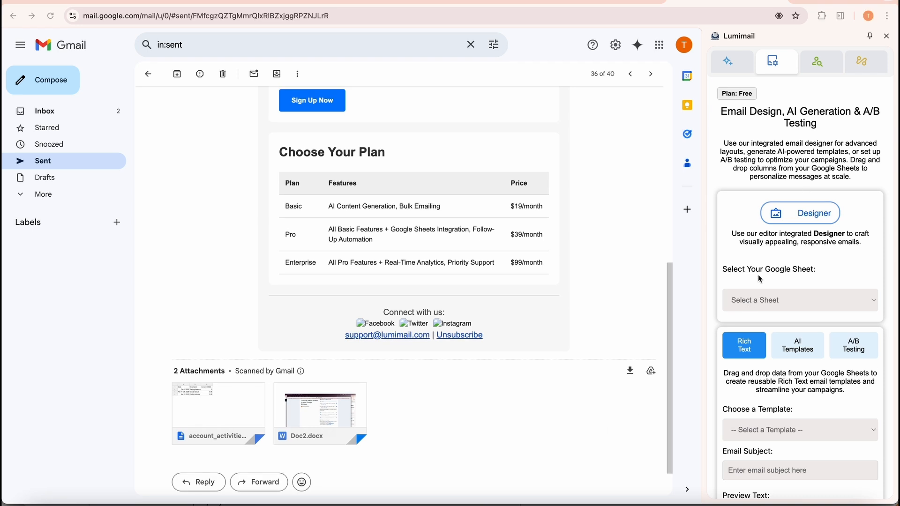
Look through the Rich Text, AI Templates and A/B Testing options in the Lumimail side panel
scroll(758, 278, down, 3)
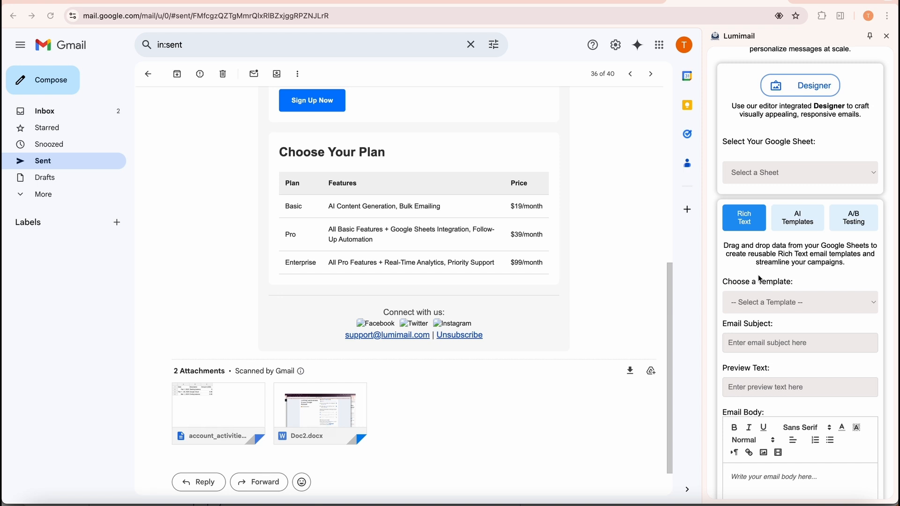
scroll(758, 277, down, 1)
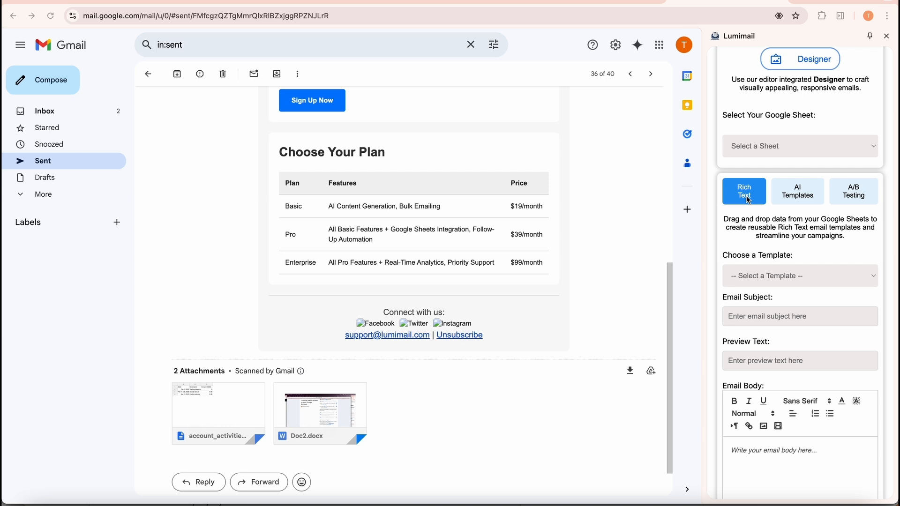
click(801, 198)
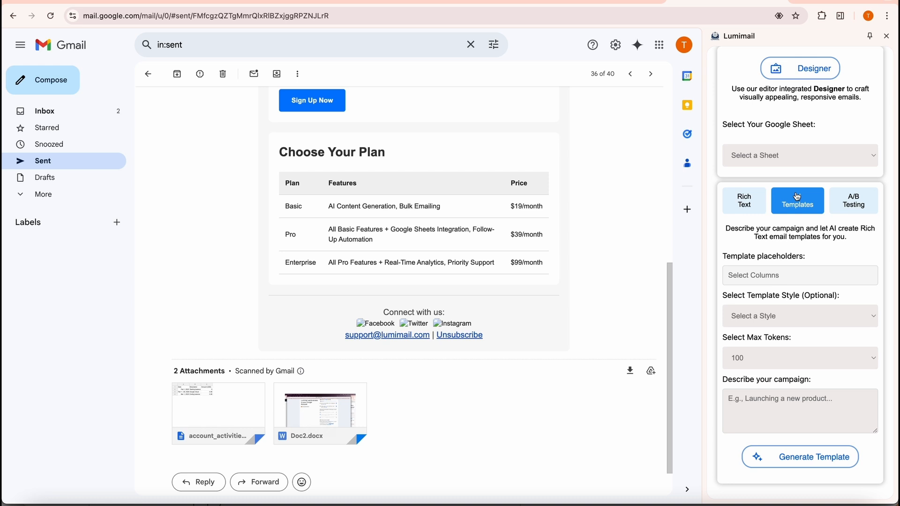
click(854, 206)
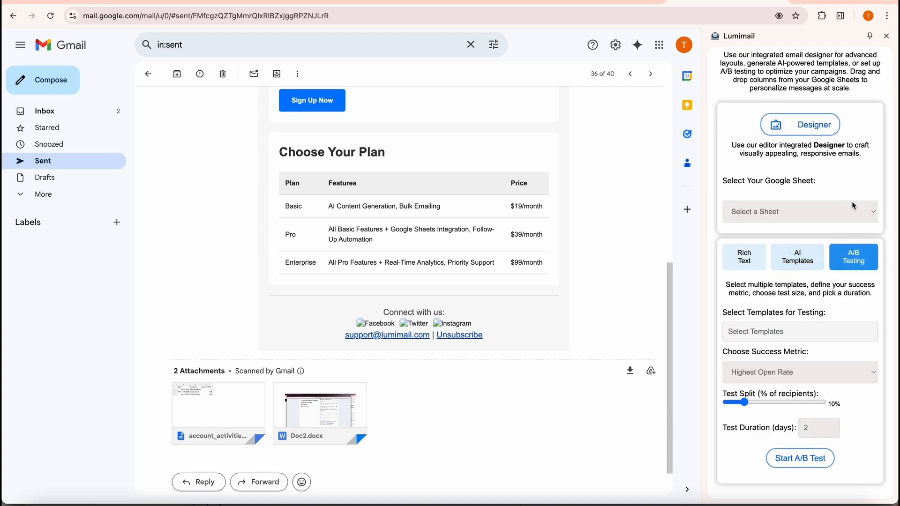
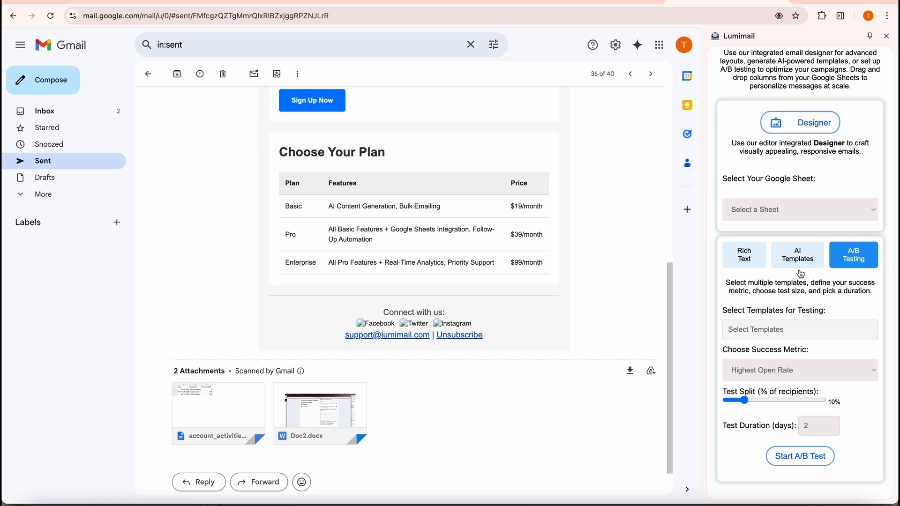
Return to the Rich Text editor and choose Lumimail Contact List as the Google Sheet
click(748, 264)
click(777, 215)
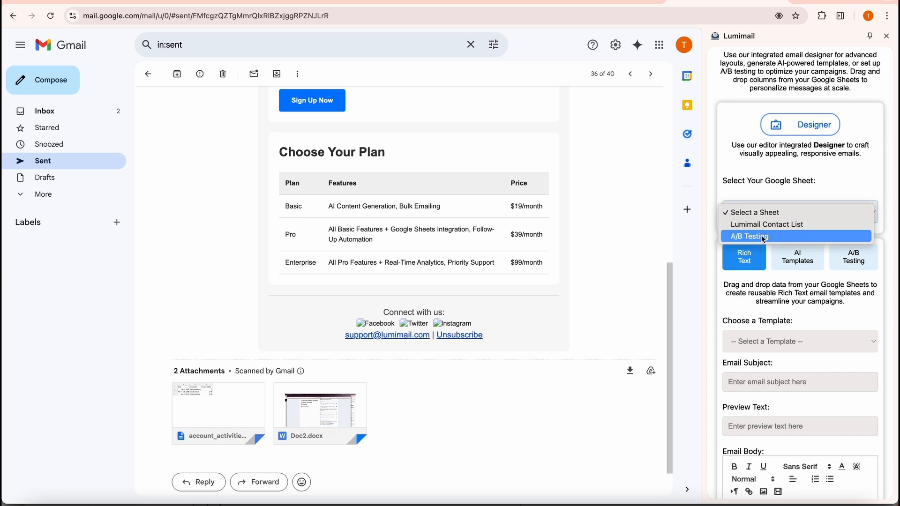
click(774, 224)
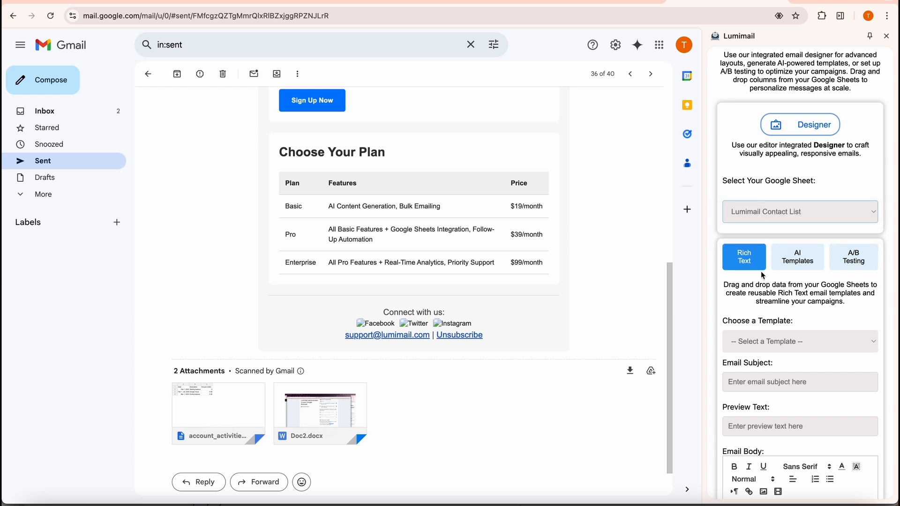
scroll(763, 276, down, 2)
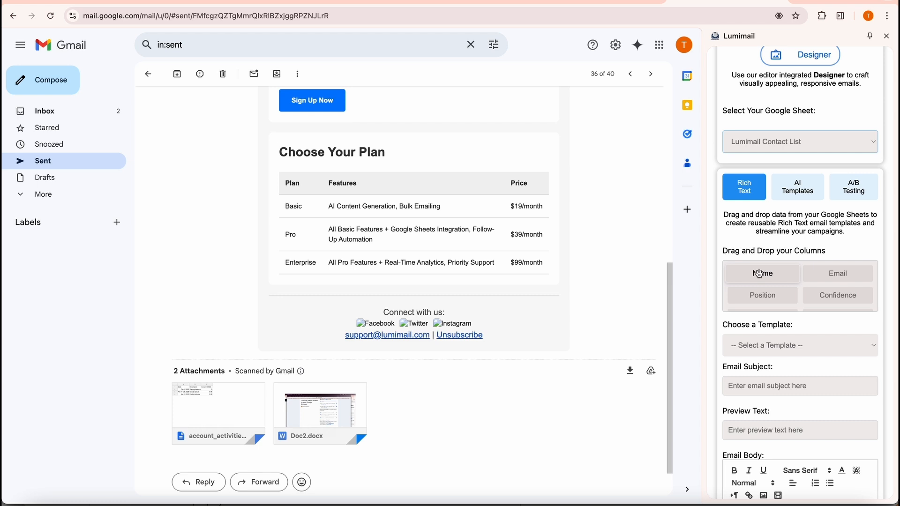
Try the Name column as a placeholder in the email body and Position in the email subject, and remove both
scroll(762, 274, down, 3)
scroll(767, 242, down, 2)
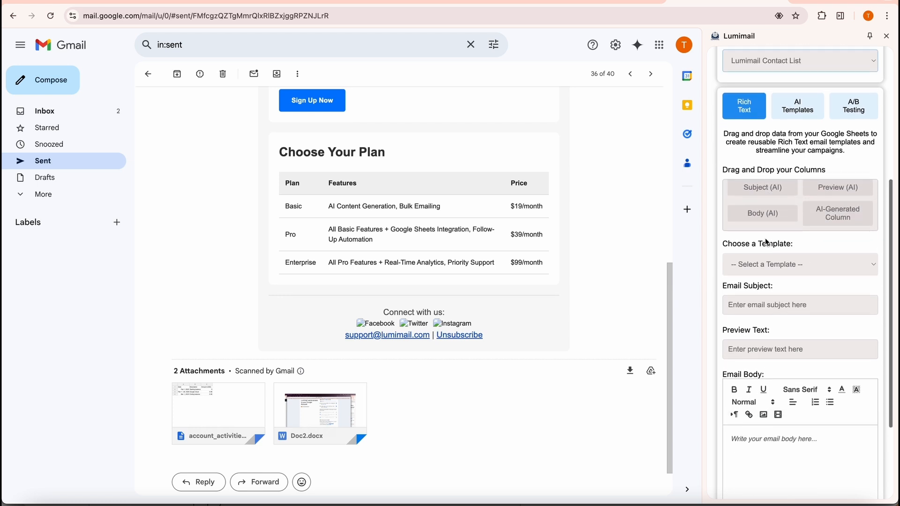
scroll(764, 201, up, 3)
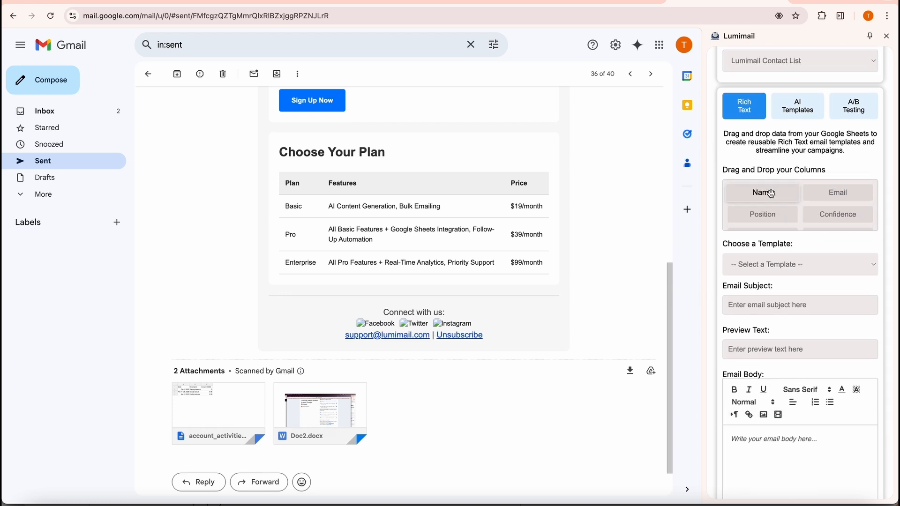
drag(772, 193, 772, 444)
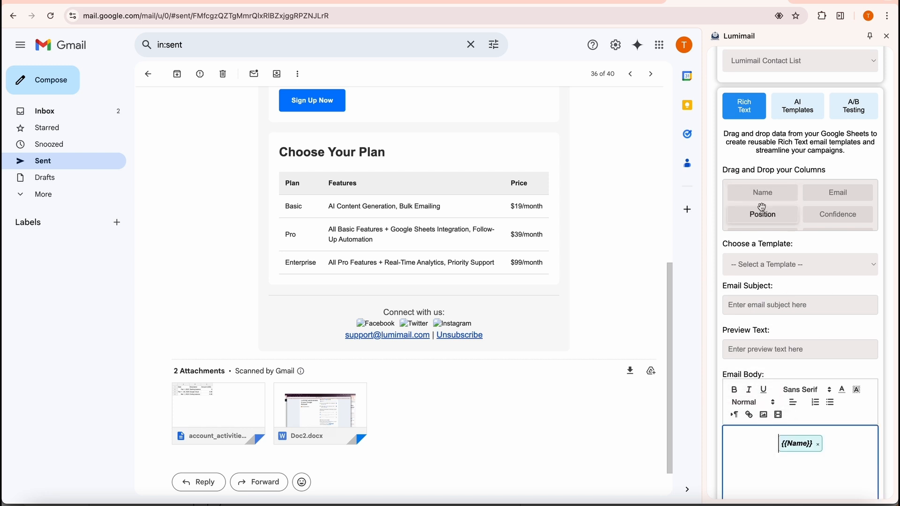
drag(763, 215, 721, 312)
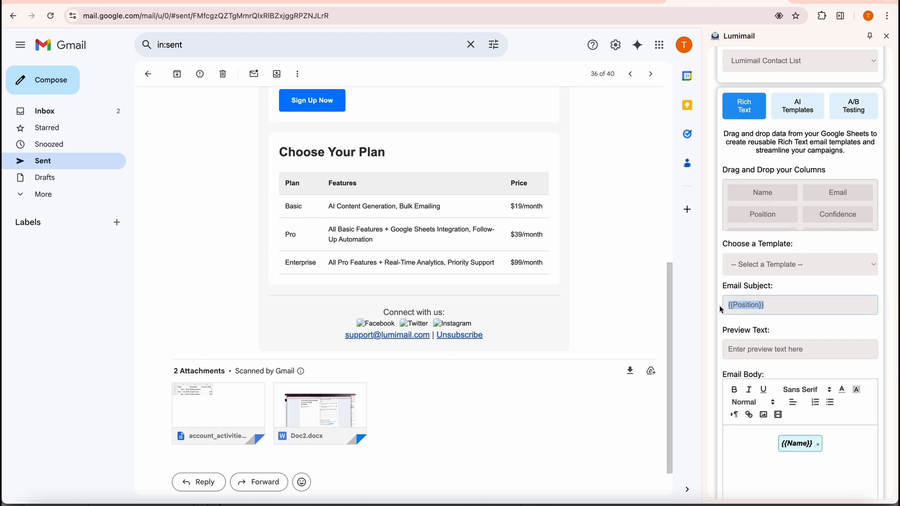
key(BackSpace)
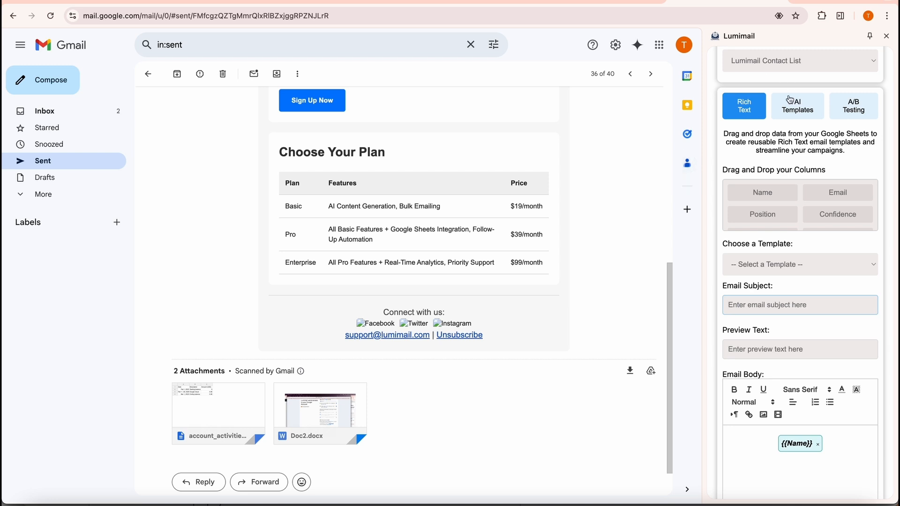
click(818, 445)
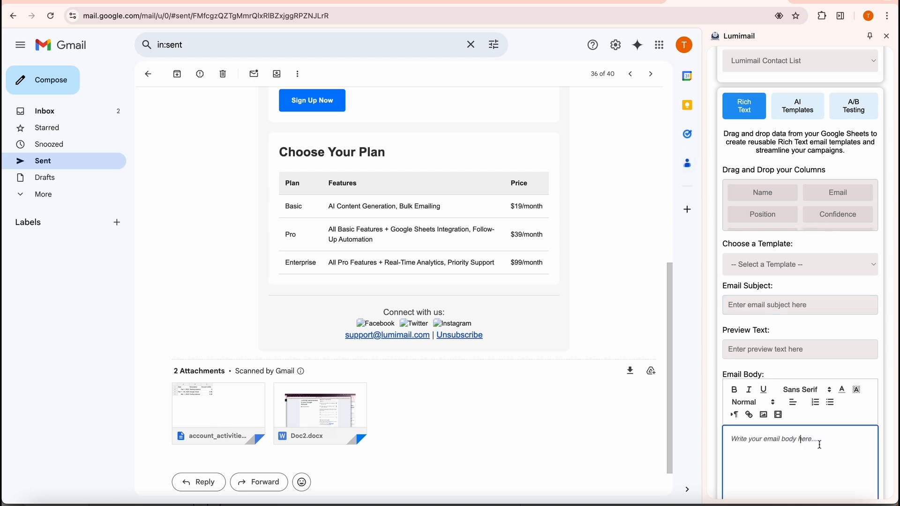
For an AI template, select the placeholders Name, Email, Position, Company Name, Customer feedback and Customer requests
click(803, 121)
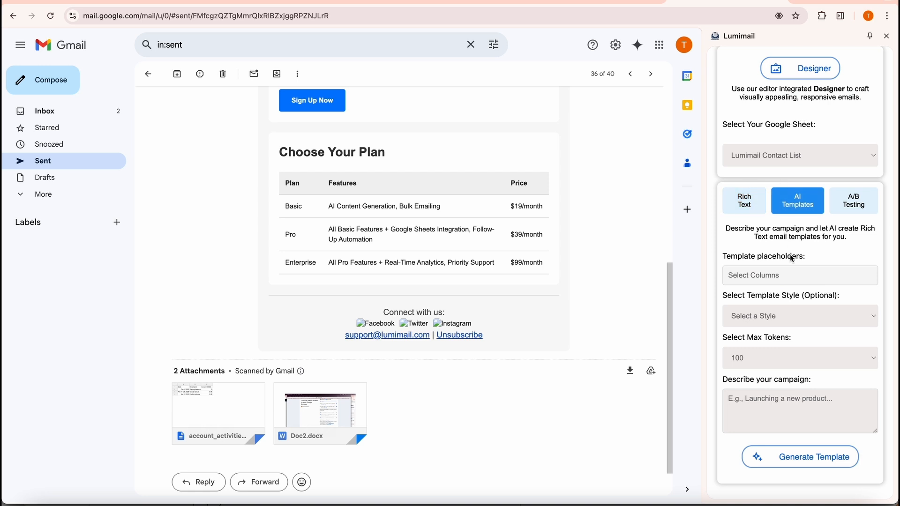
click(763, 276)
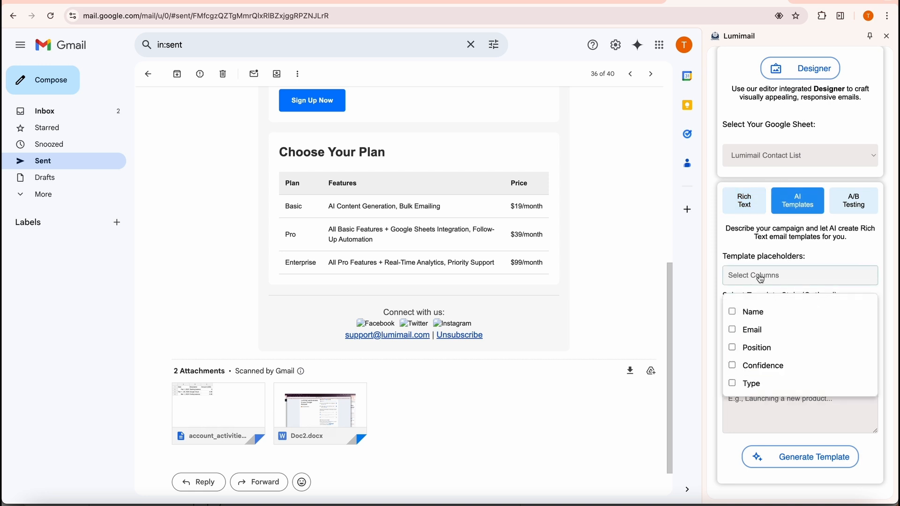
click(733, 314)
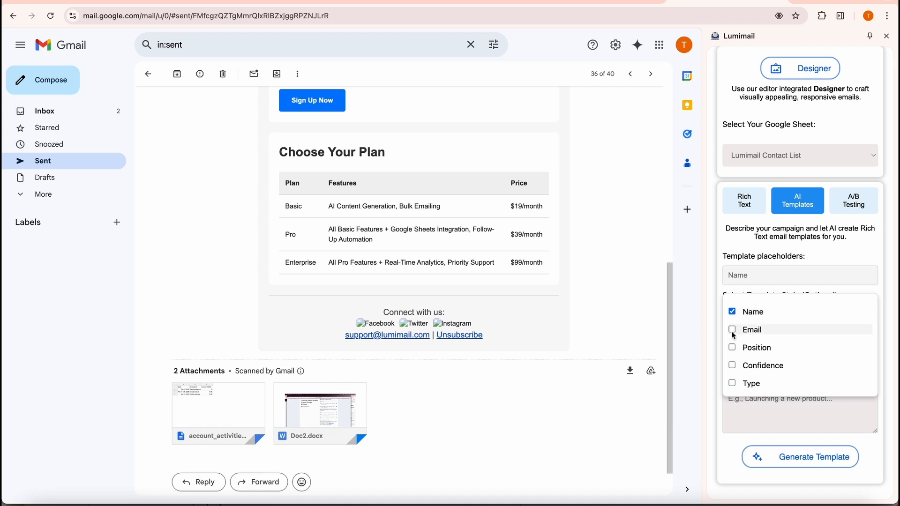
click(733, 330)
click(733, 348)
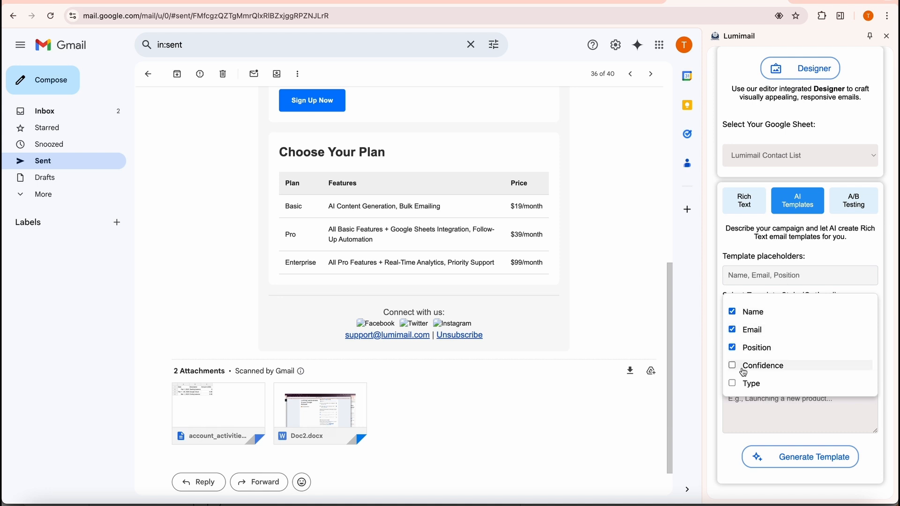
scroll(743, 370, down, 1)
click(733, 343)
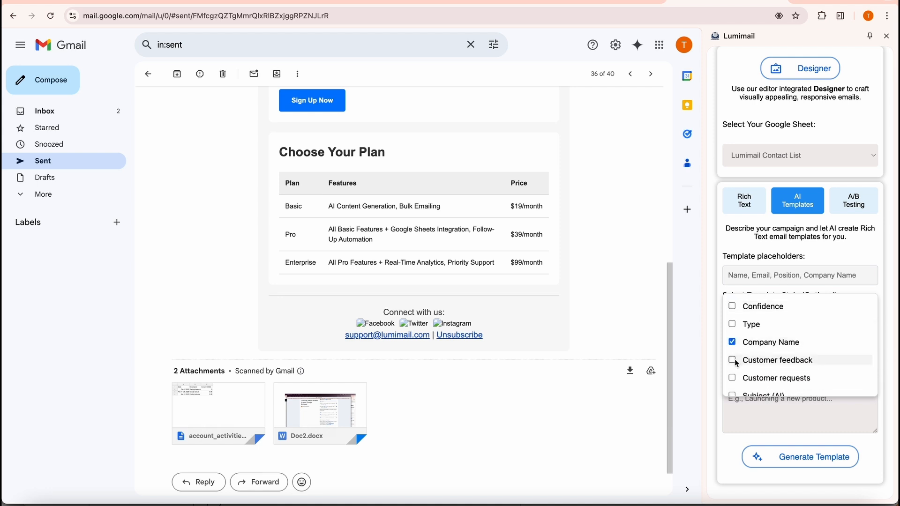
click(733, 361)
click(733, 378)
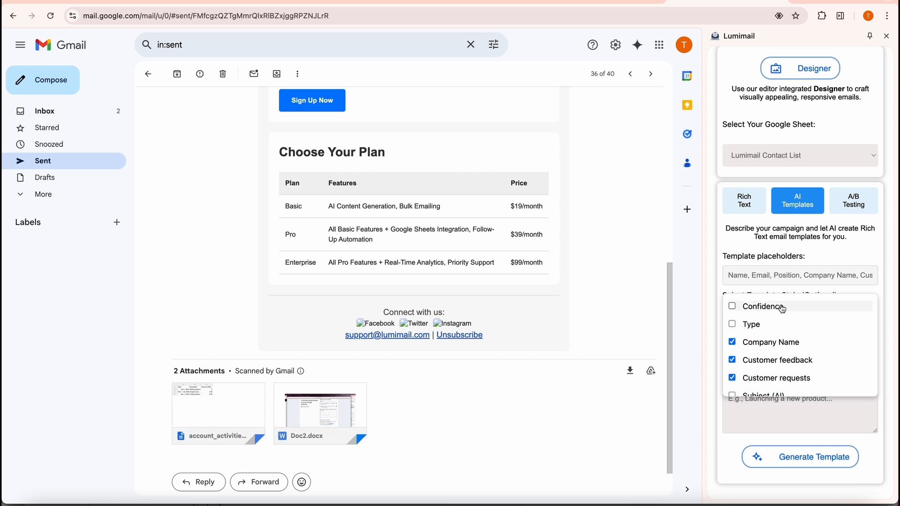
click(802, 277)
Set the AI template's style to Casual and its max tokens to 300
click(764, 321)
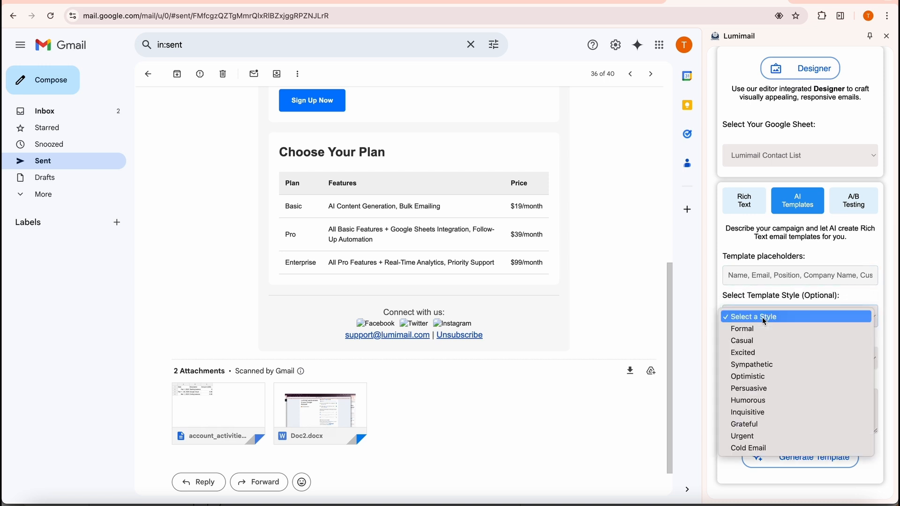
click(753, 347)
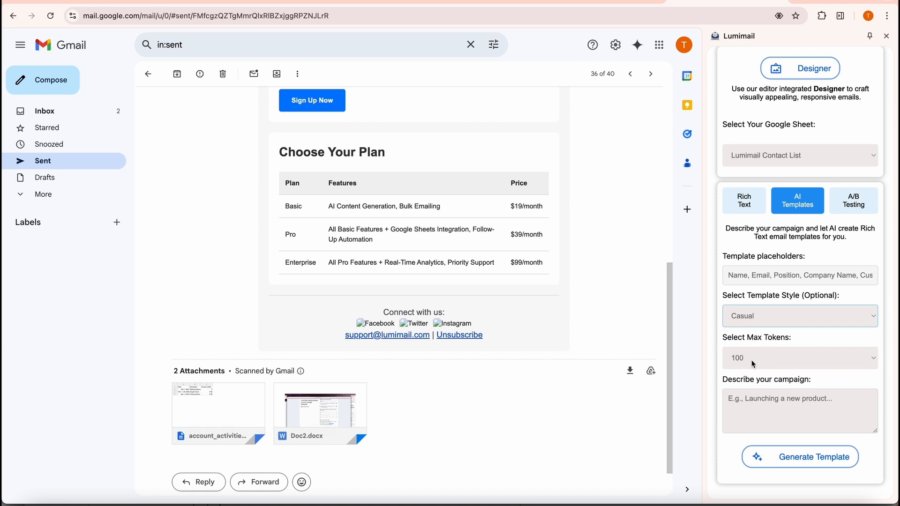
click(752, 360)
click(749, 384)
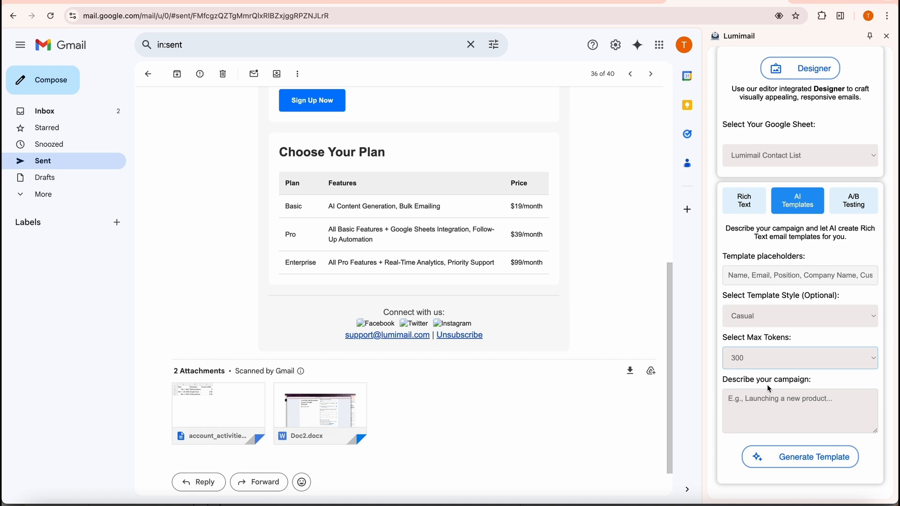
Paste the campaign description for new Lumimail customers, remove "with the logo" from it, and generate the template
click(749, 401)
key(ctrl+v)
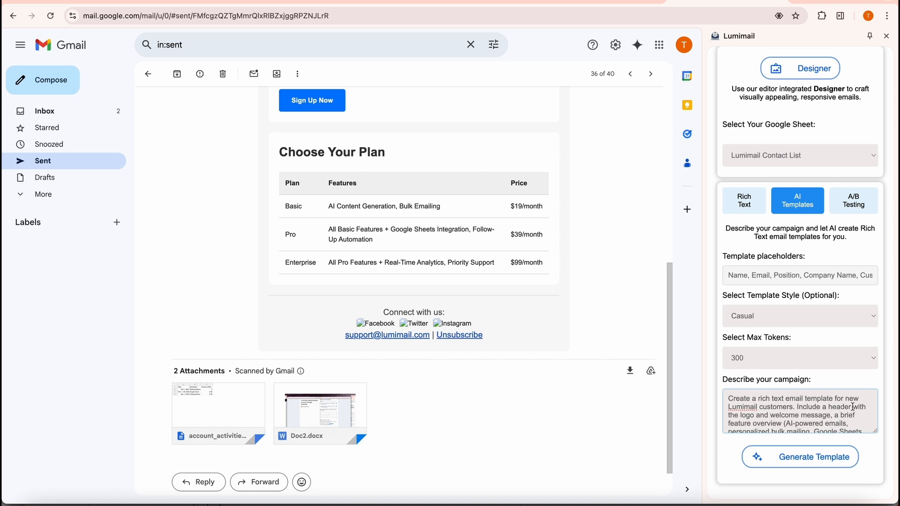
drag(853, 407, 758, 419)
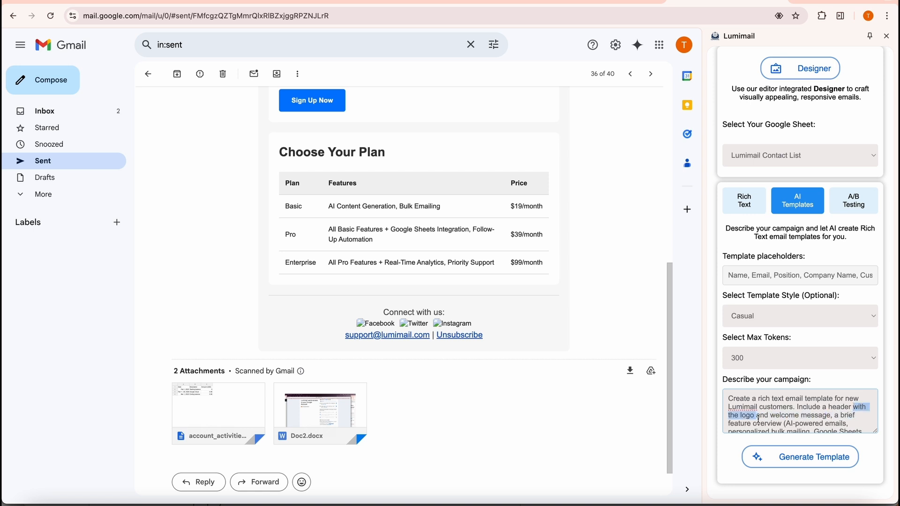
key(BackSpace)
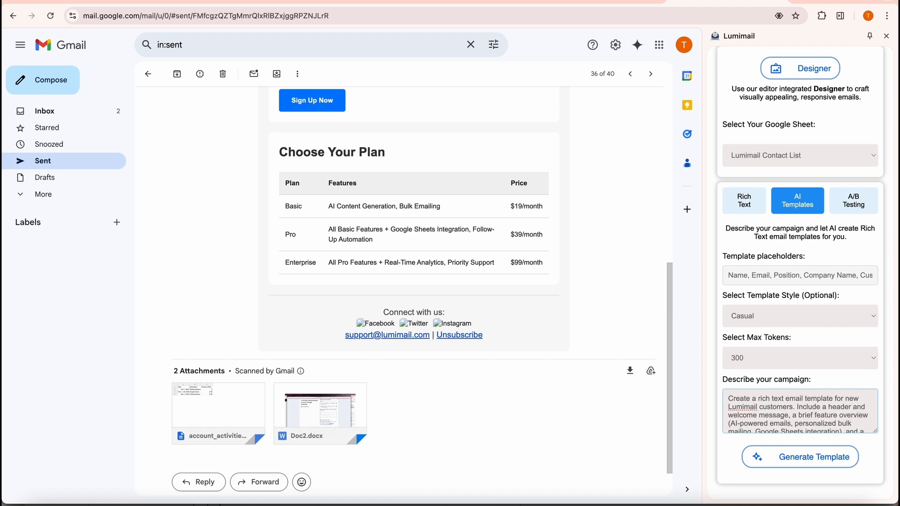
scroll(750, 422, down, 2)
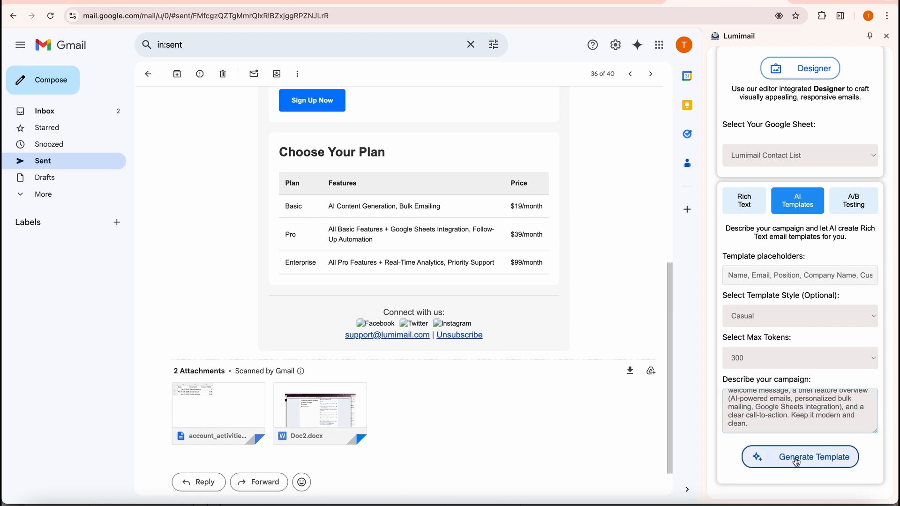
click(800, 463)
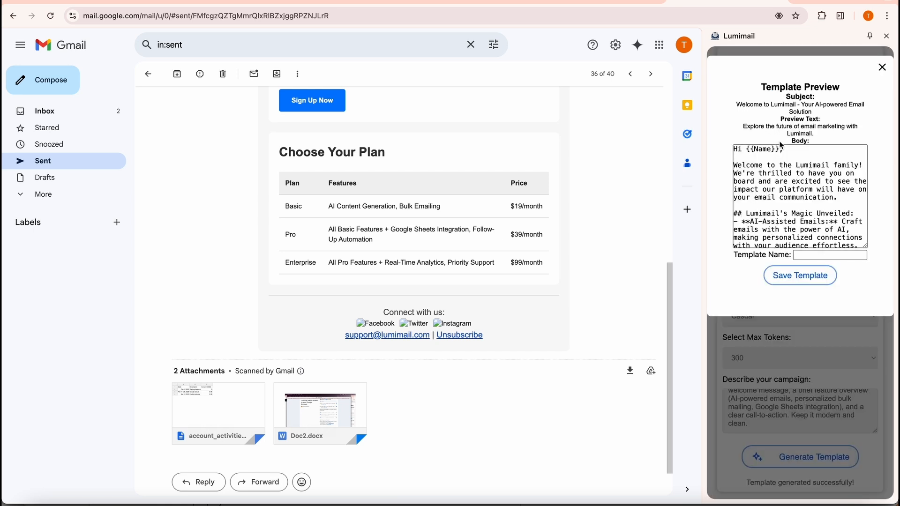
Review the generated email body in the preview and save the template as "Rich Text Template"
drag(785, 150, 746, 152)
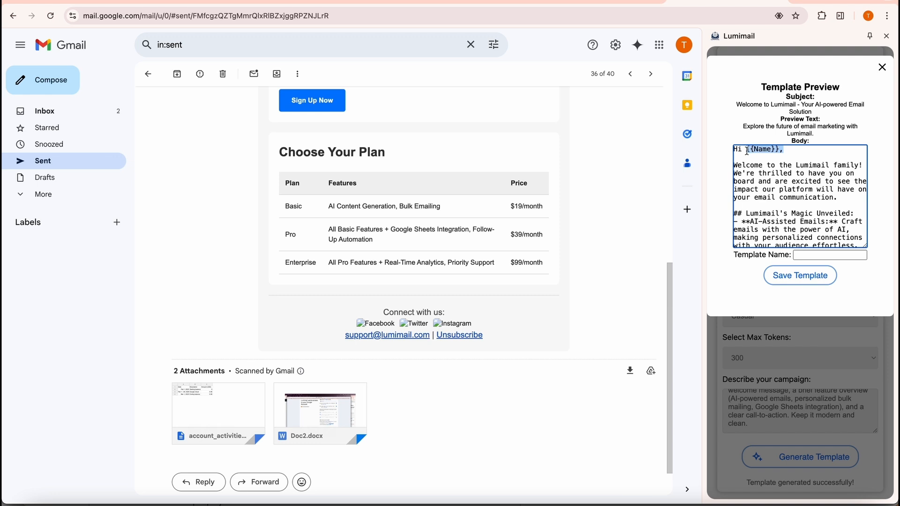
scroll(767, 187, down, 10)
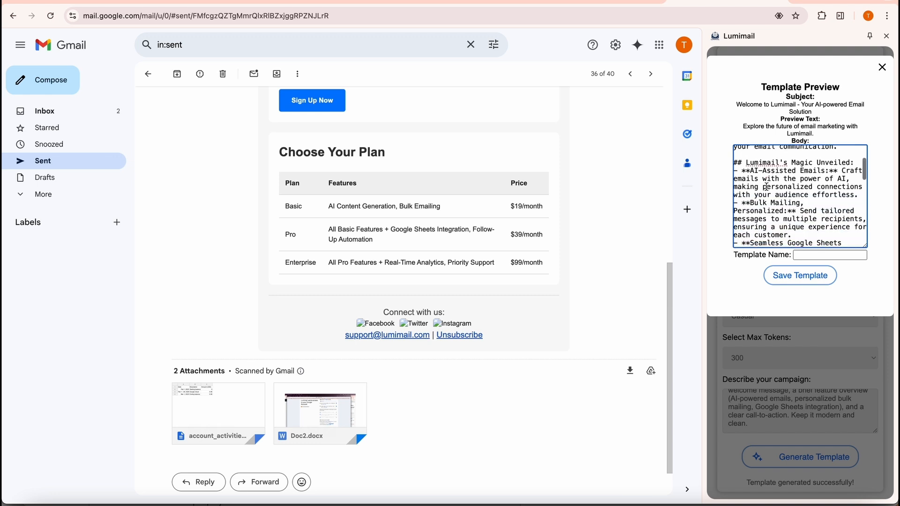
scroll(766, 187, down, 3)
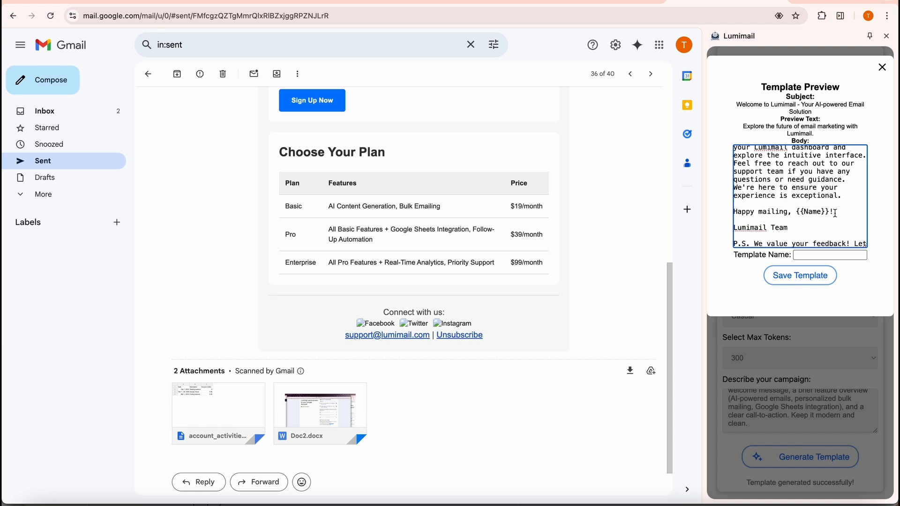
click(804, 257)
click(805, 257)
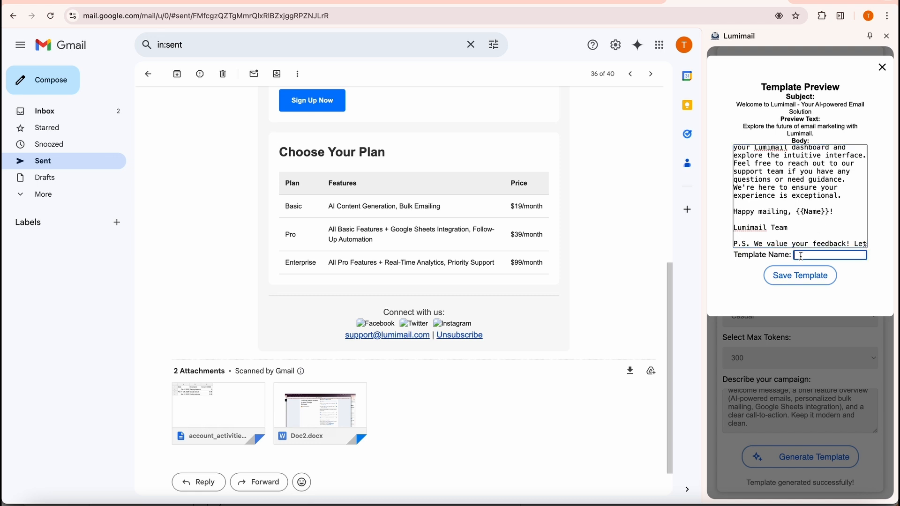
text(Rich Text Template)
click(798, 278)
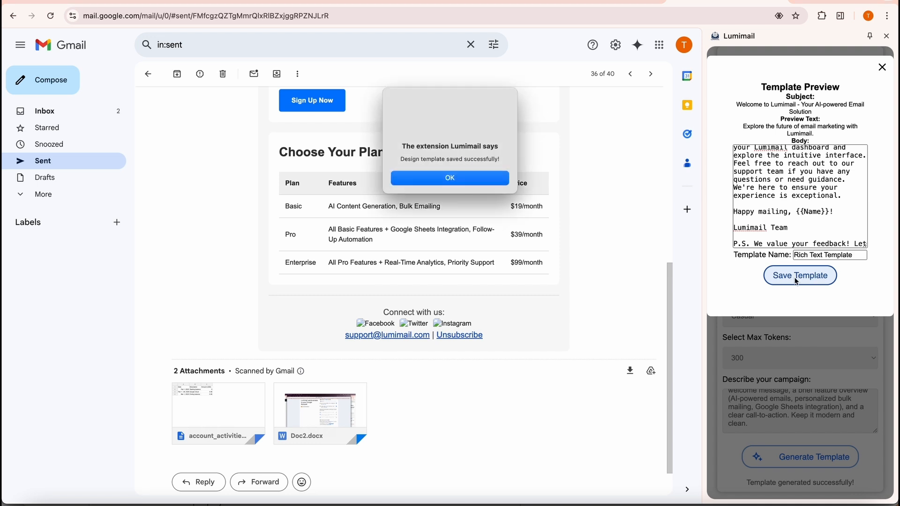
click(474, 178)
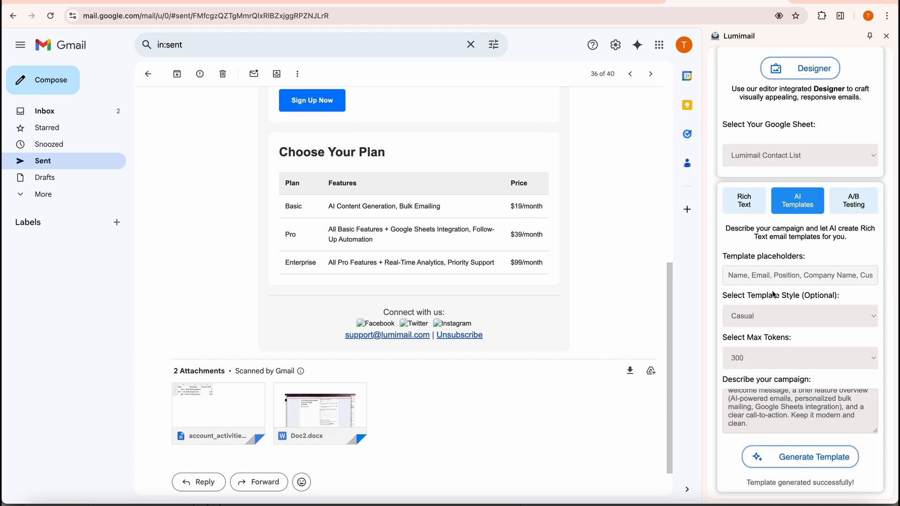
Return to the Rich Text editor and load the saved "Rich Text Template"
click(743, 199)
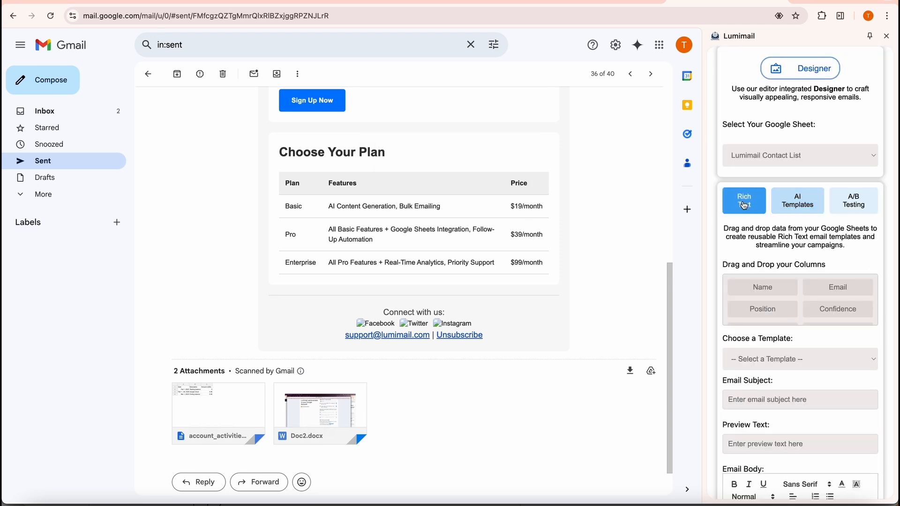
scroll(789, 179, down, 3)
scroll(788, 178, up, 1)
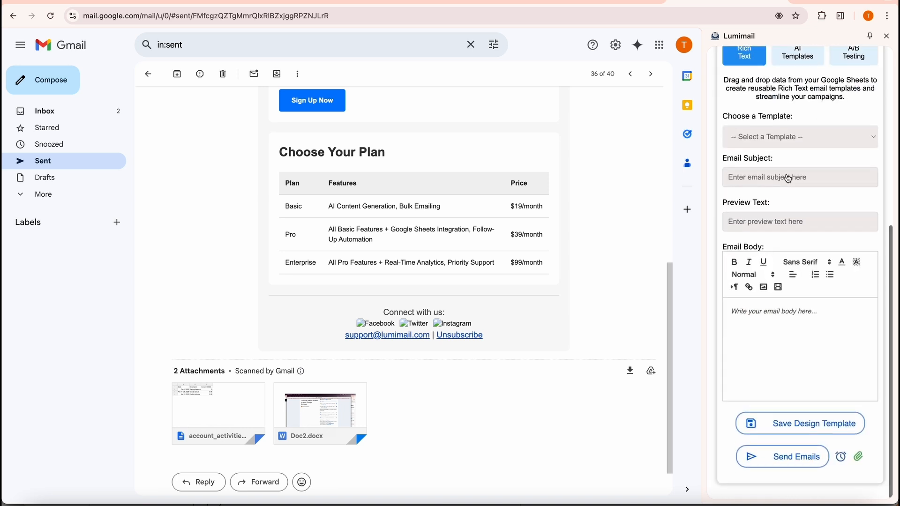
click(773, 136)
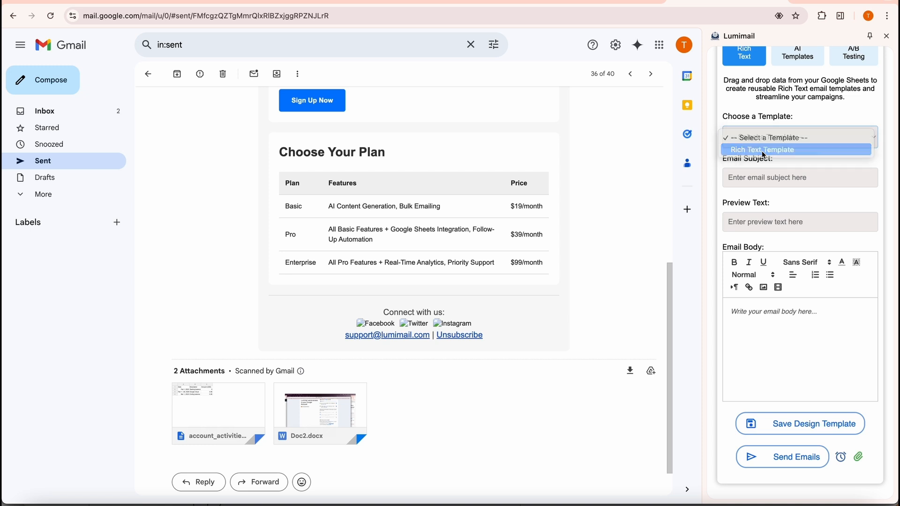
click(763, 151)
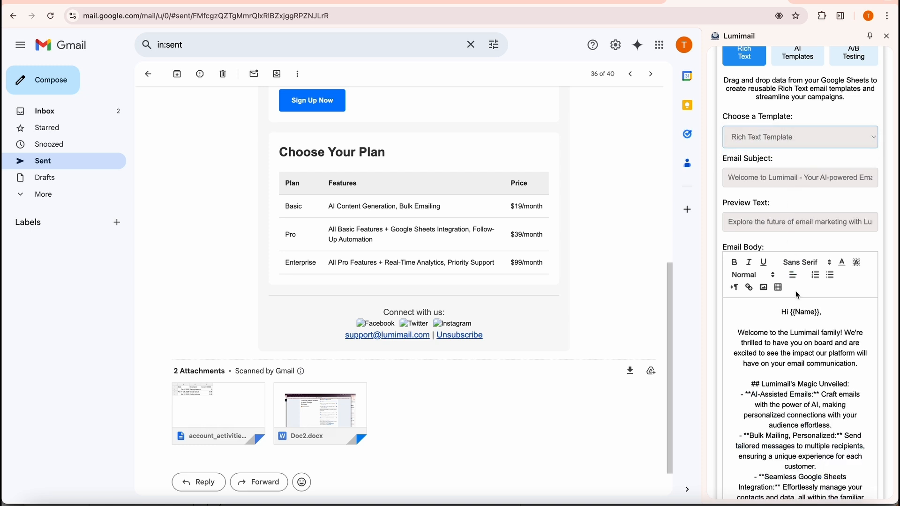
Insert the Company Name column as a plain-text placeholder before "impact" in the first paragraph of the email body
scroll(816, 223, down, 7)
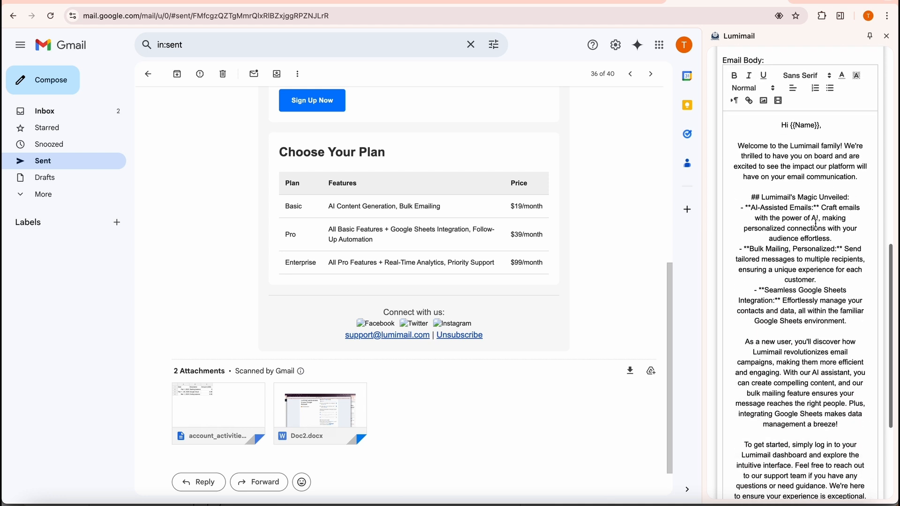
scroll(817, 224, up, 7)
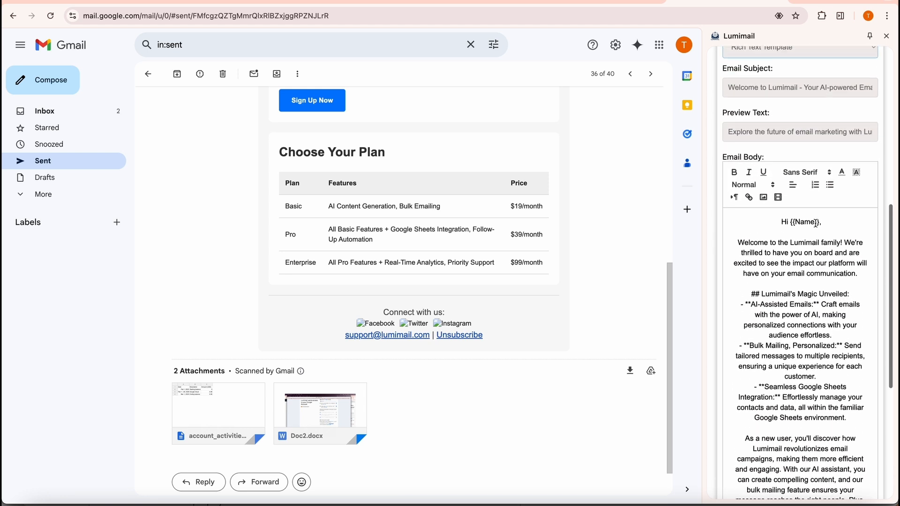
scroll(815, 223, up, 3)
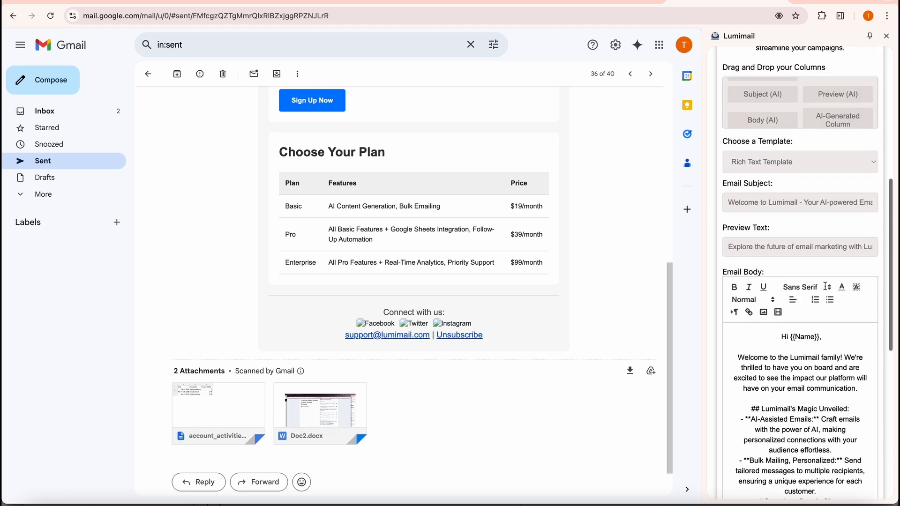
scroll(765, 95, up, 2)
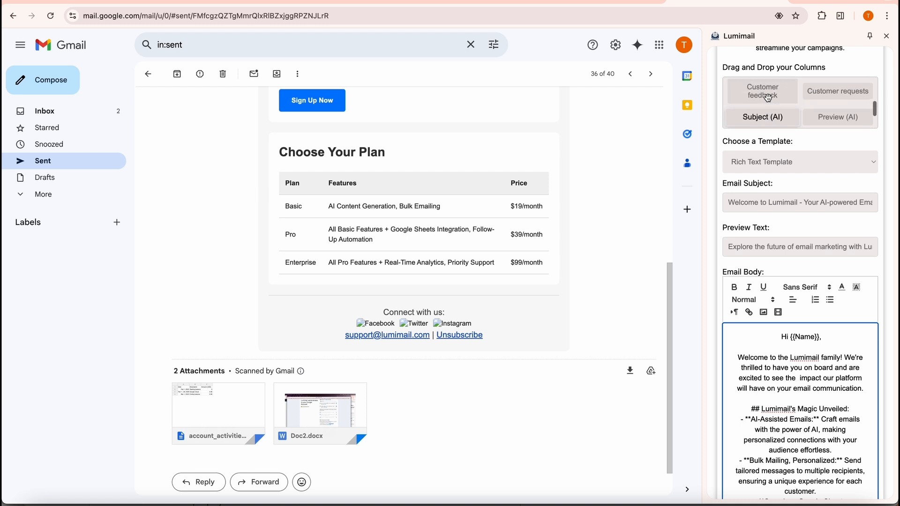
scroll(766, 102, up, 1)
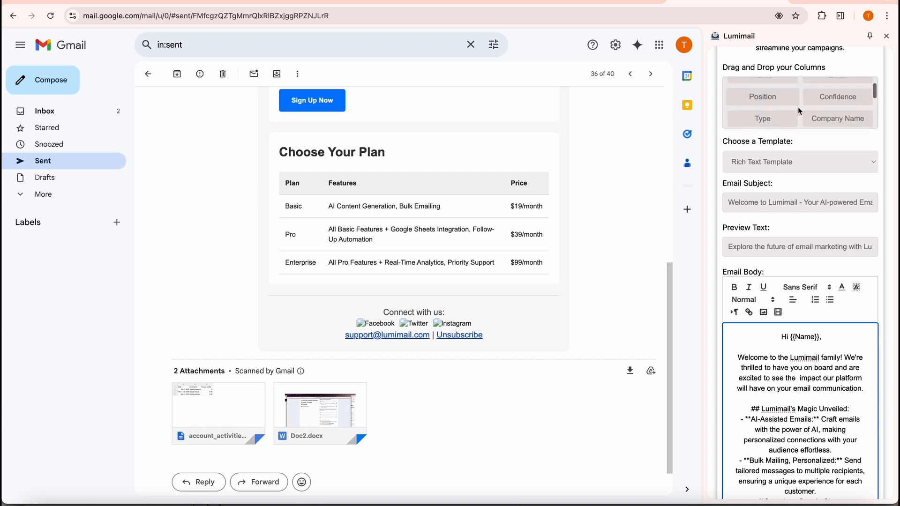
drag(832, 116, 798, 379)
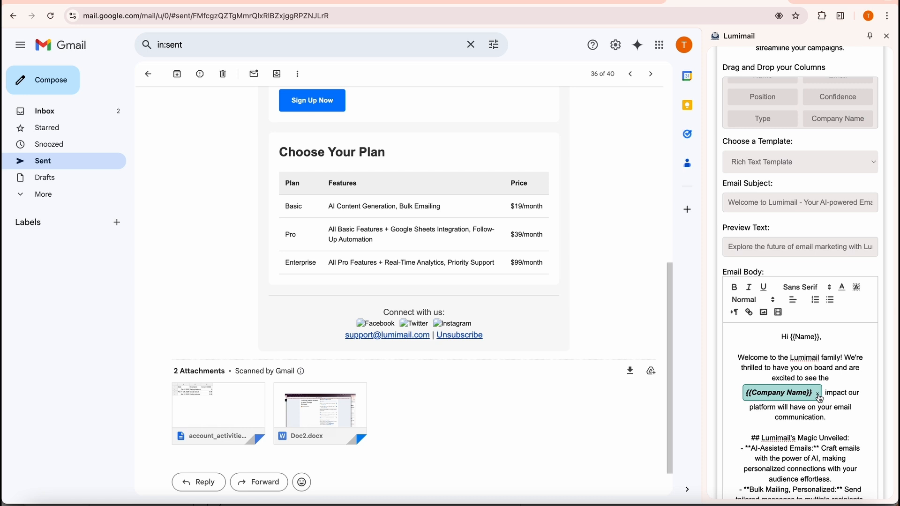
click(818, 396)
Save the edited email as a new design template named "Template V2"
scroll(818, 396, down, 7)
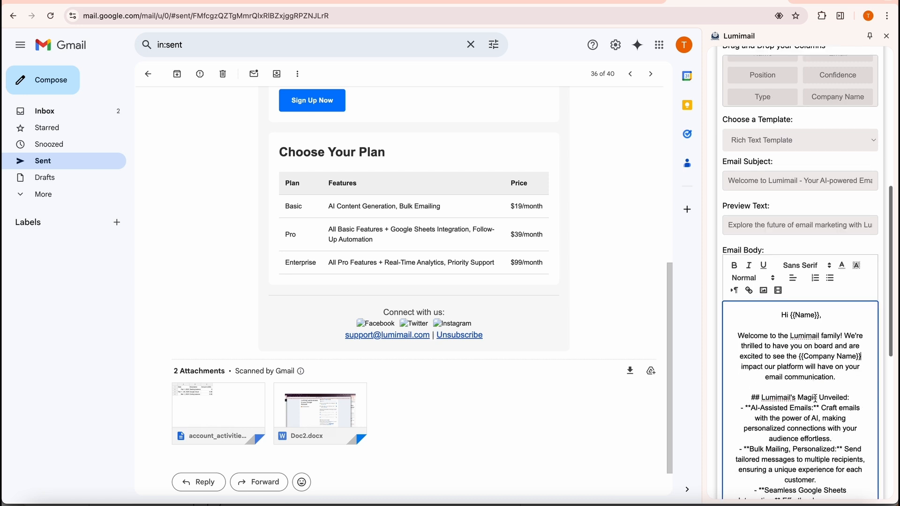
scroll(818, 399, down, 2)
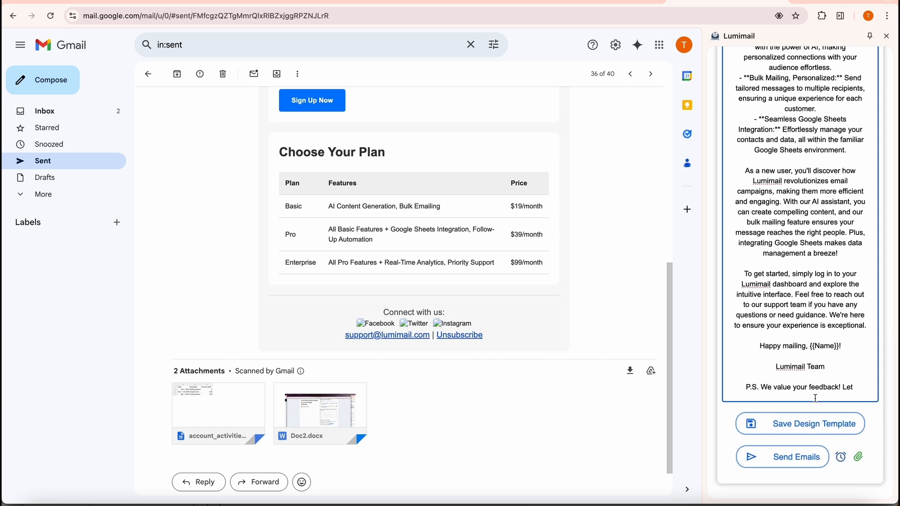
click(805, 429)
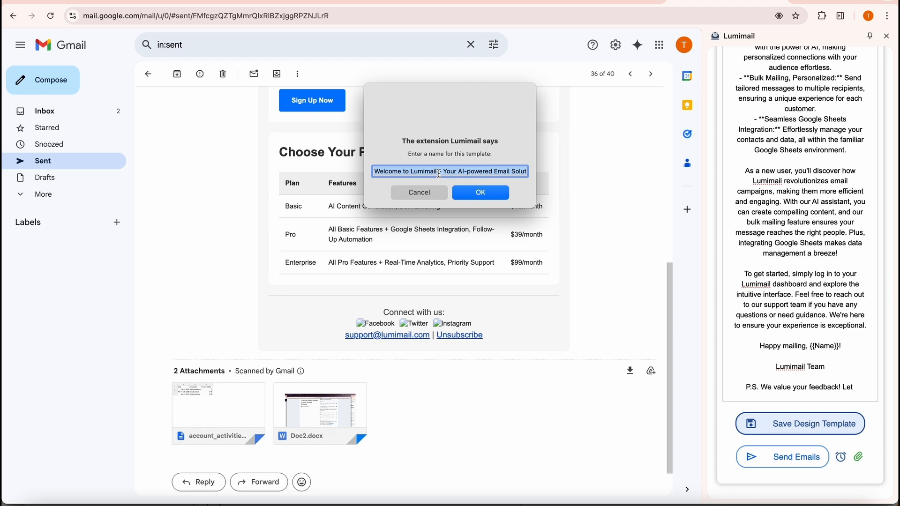
text(Template)
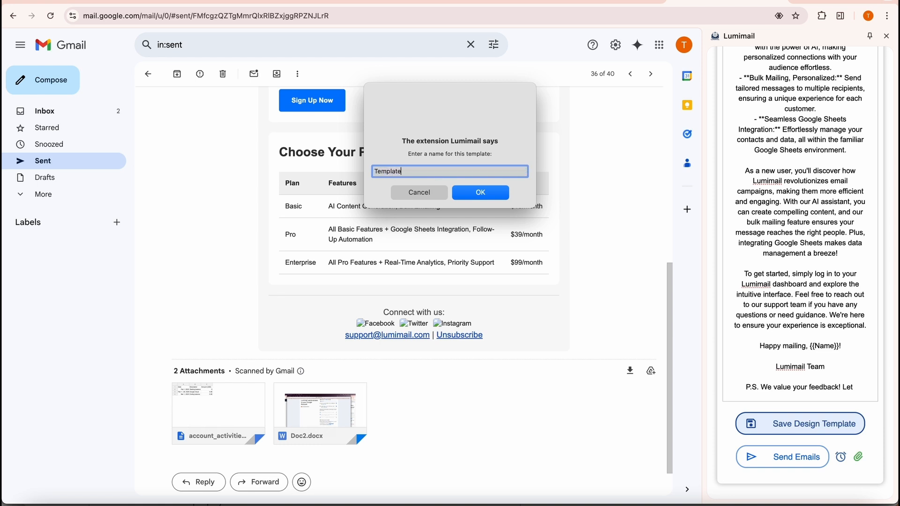
text( V2)
click(490, 196)
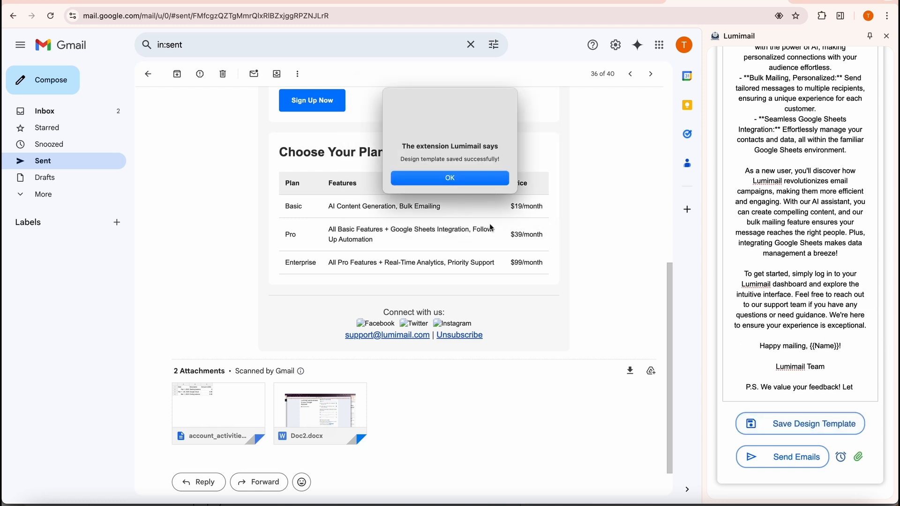
click(466, 181)
click(485, 178)
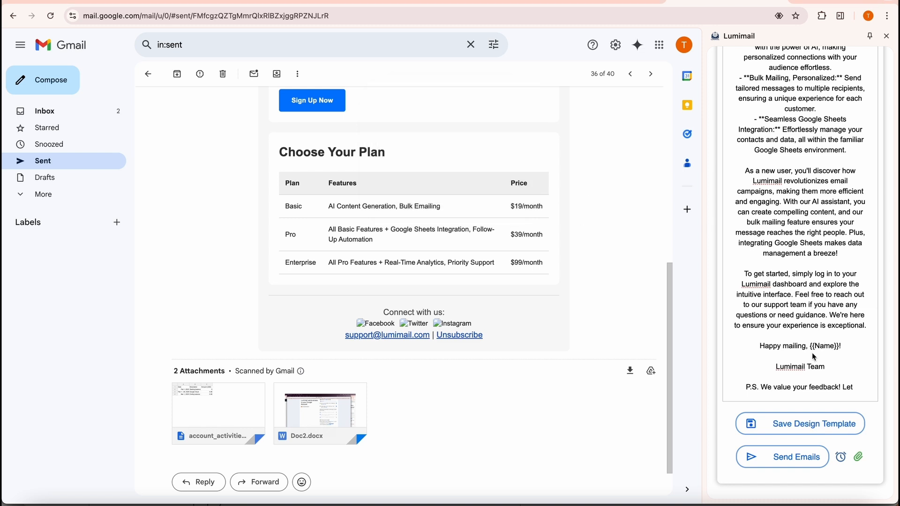
Open the email scheduler and set the first run to 03/12/2025, 11:42 AM
click(842, 461)
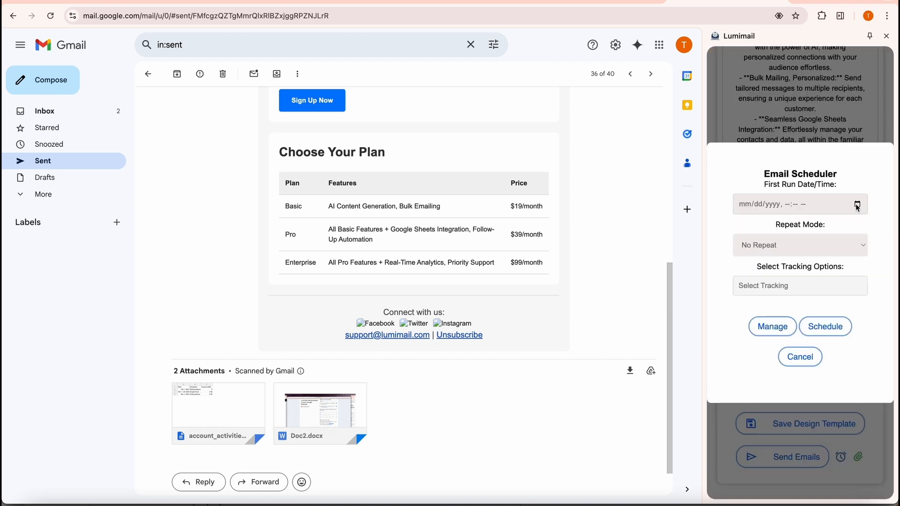
click(857, 204)
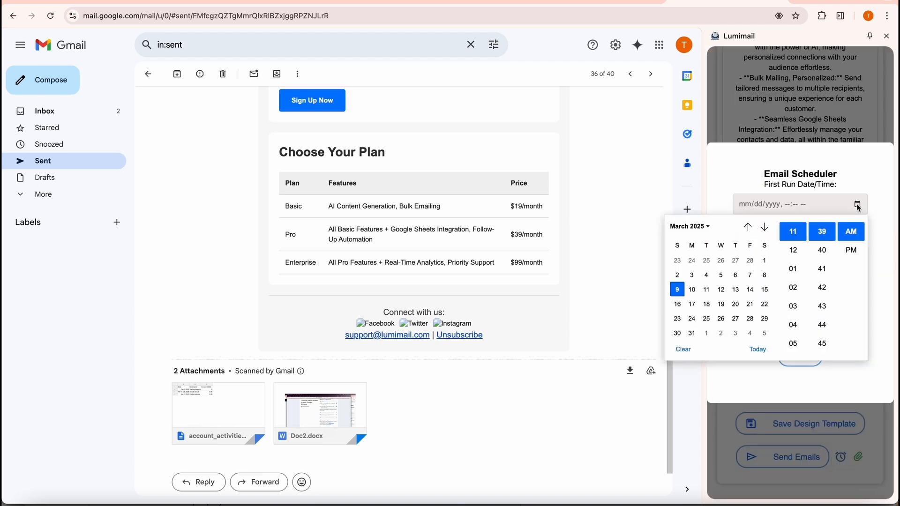
click(824, 288)
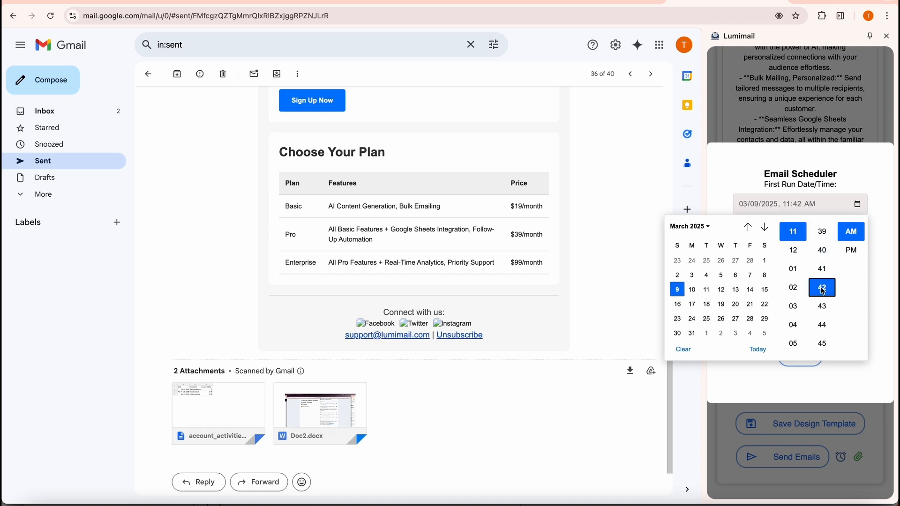
click(724, 288)
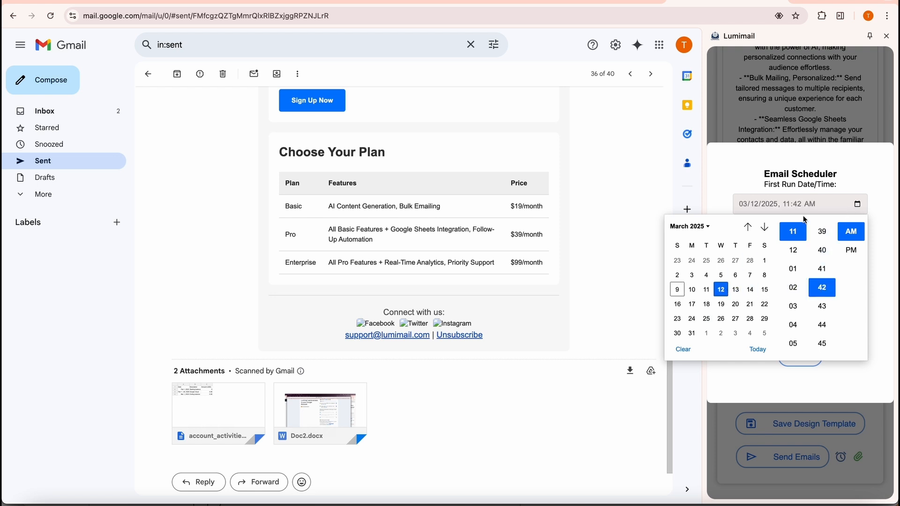
click(874, 183)
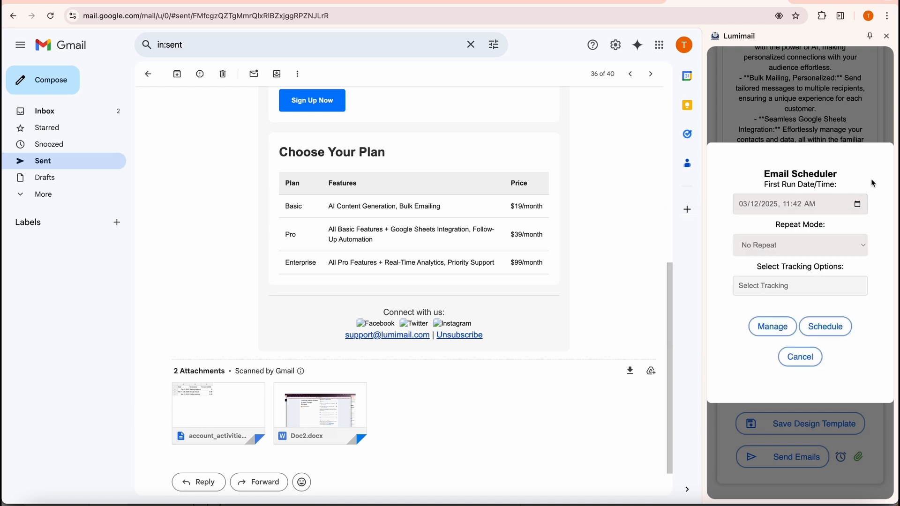
Set the schedule to repeat every 5 days with a maximum of 6 occurrences
click(806, 248)
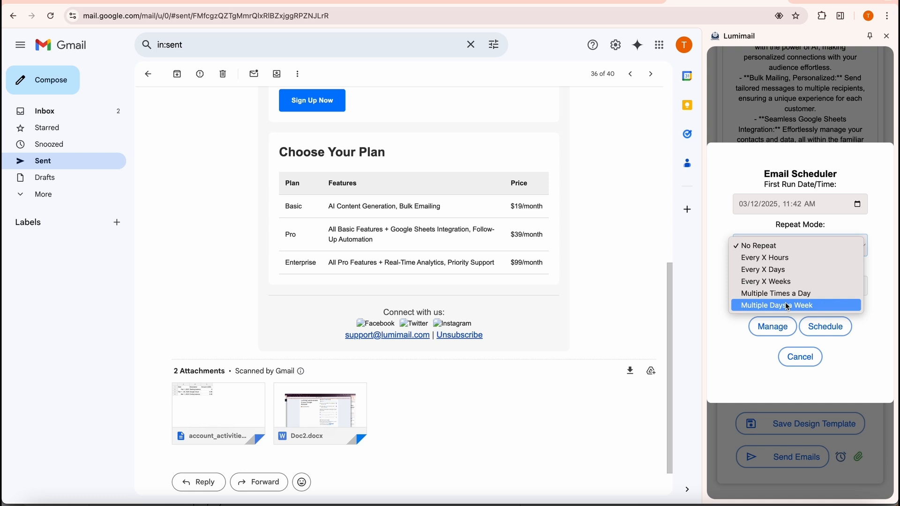
click(789, 272)
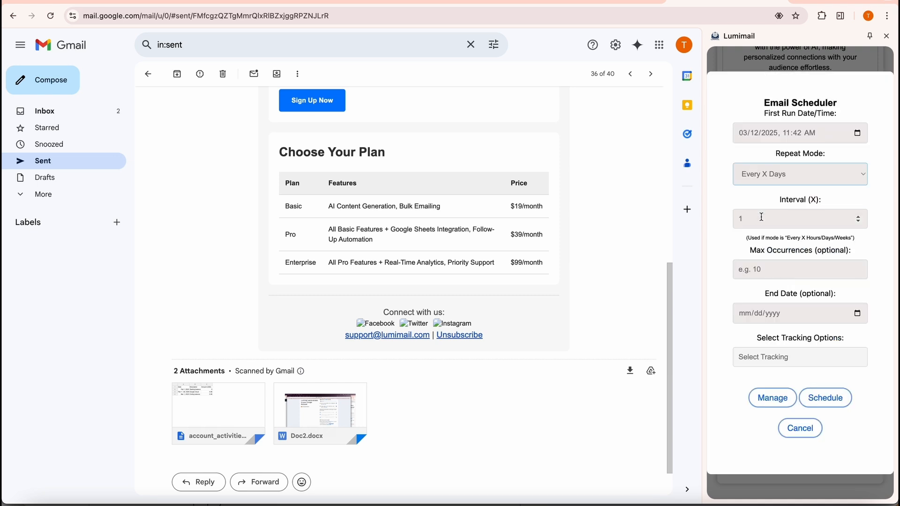
click(745, 220)
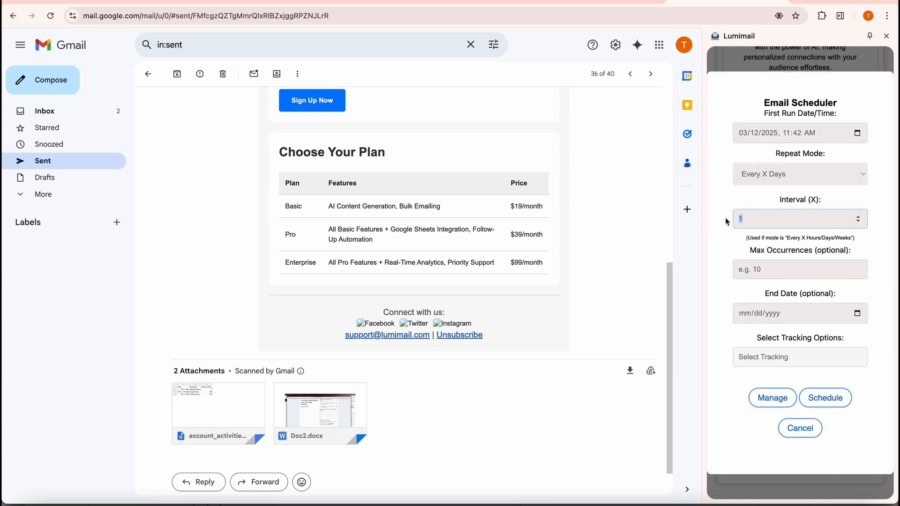
text(5)
click(759, 272)
text(6)
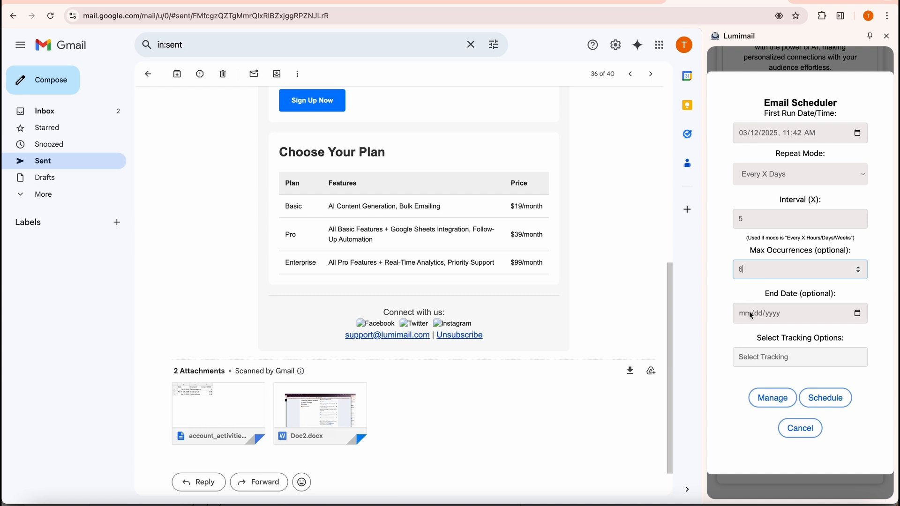
Enable tracking of opens, clicks and replies, and schedule the emails
click(762, 358)
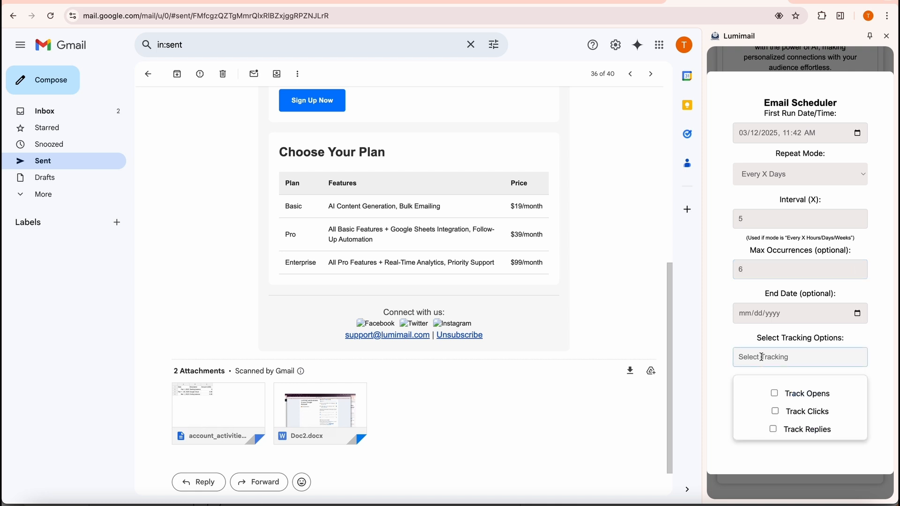
click(776, 394)
click(776, 412)
click(776, 432)
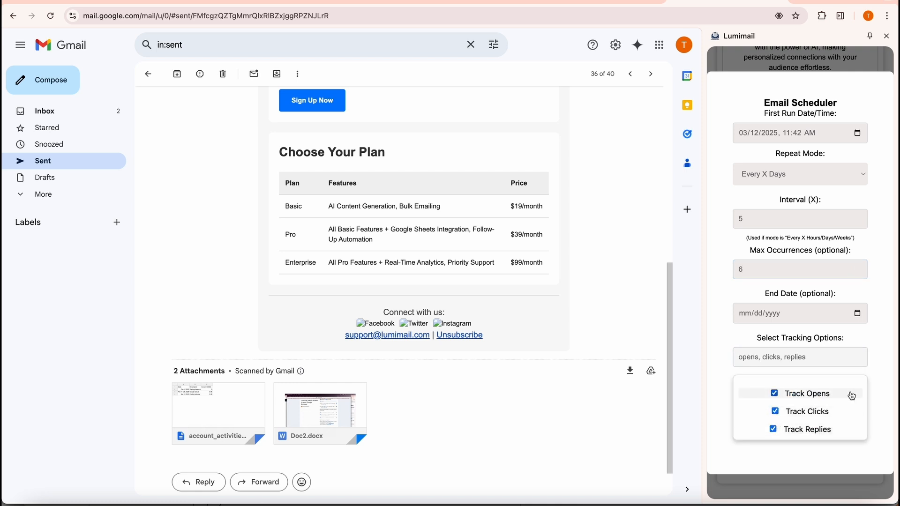
click(878, 383)
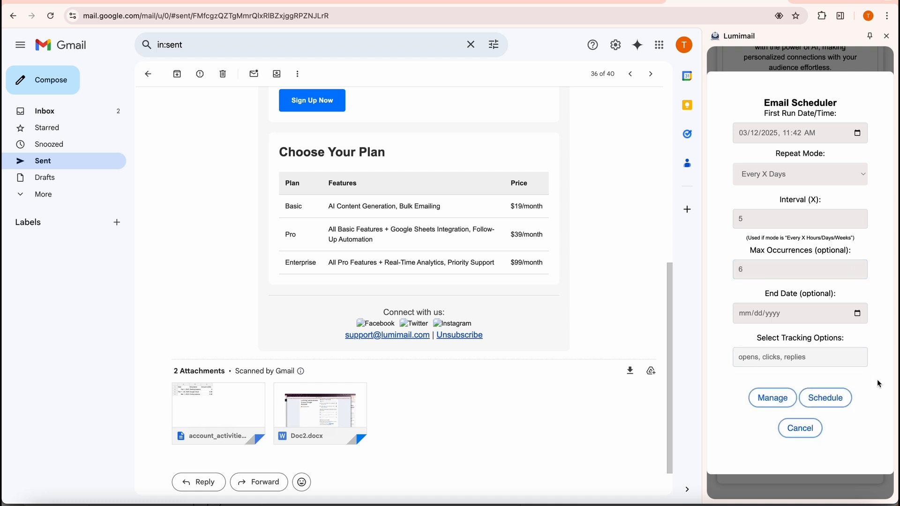
click(821, 399)
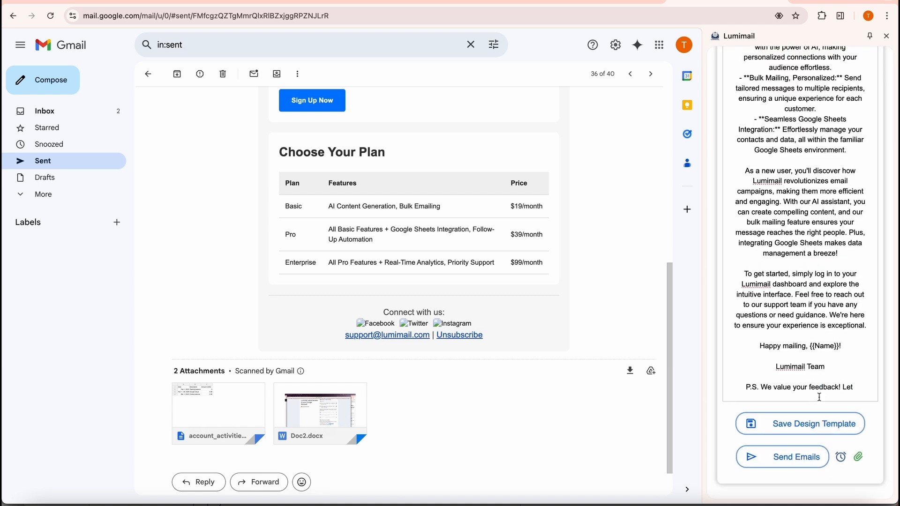
Review the list of scheduled emails with the side panel widened to show all columns, and close the list
click(842, 457)
click(773, 399)
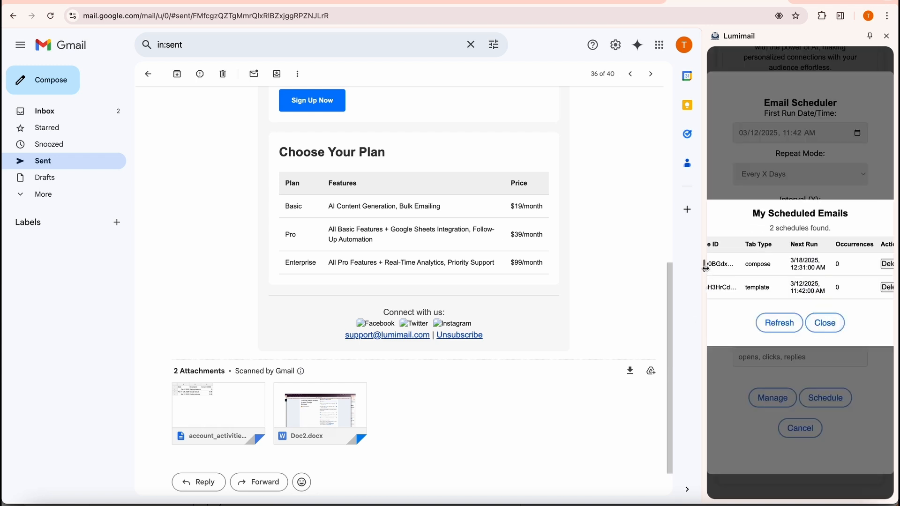
drag(708, 272, 618, 286)
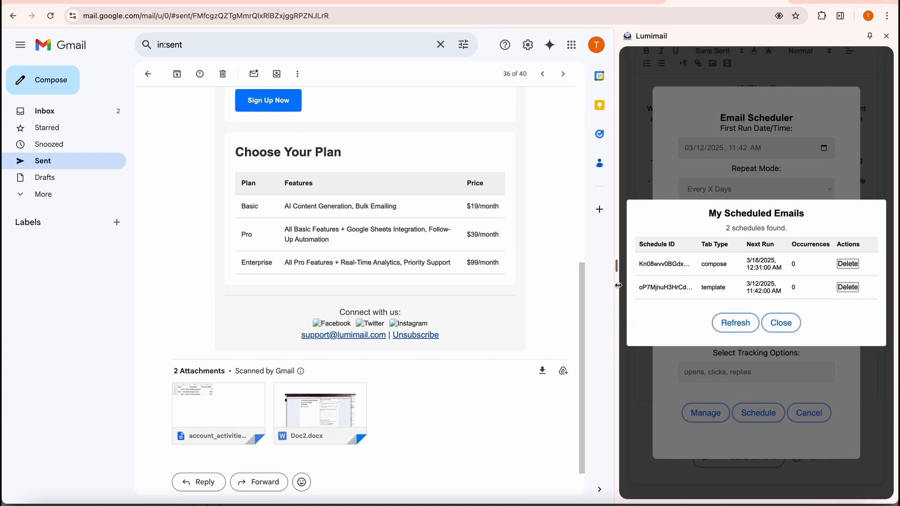
scroll(749, 283, up, 1)
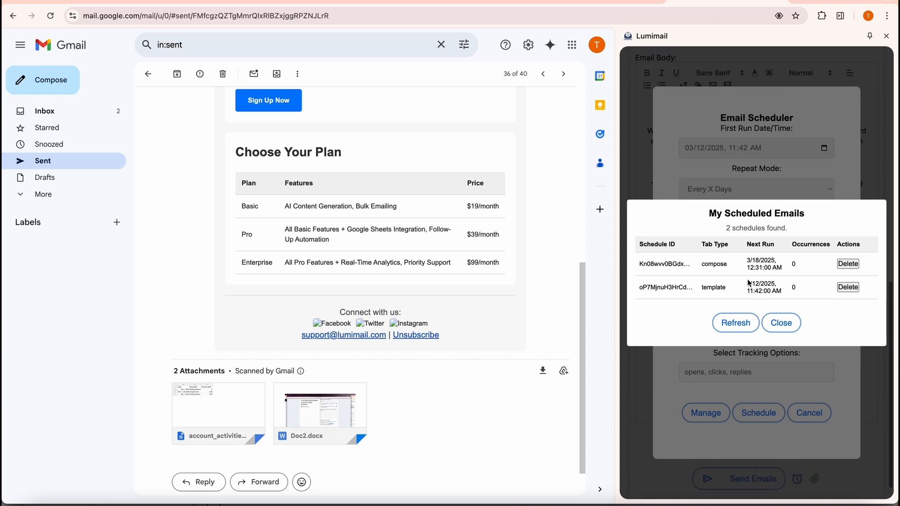
click(780, 325)
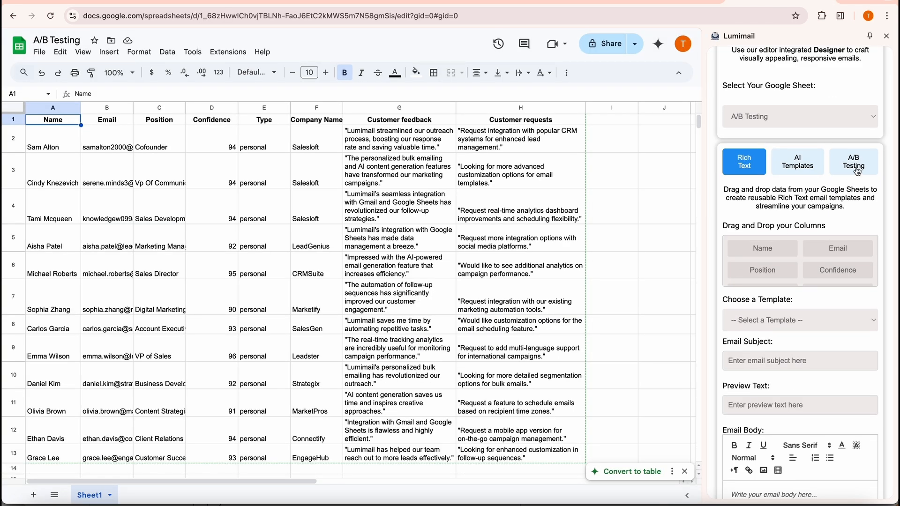
Open the A/B test setup and choose the A/B Testing spreadsheet as the recipient source
click(856, 167)
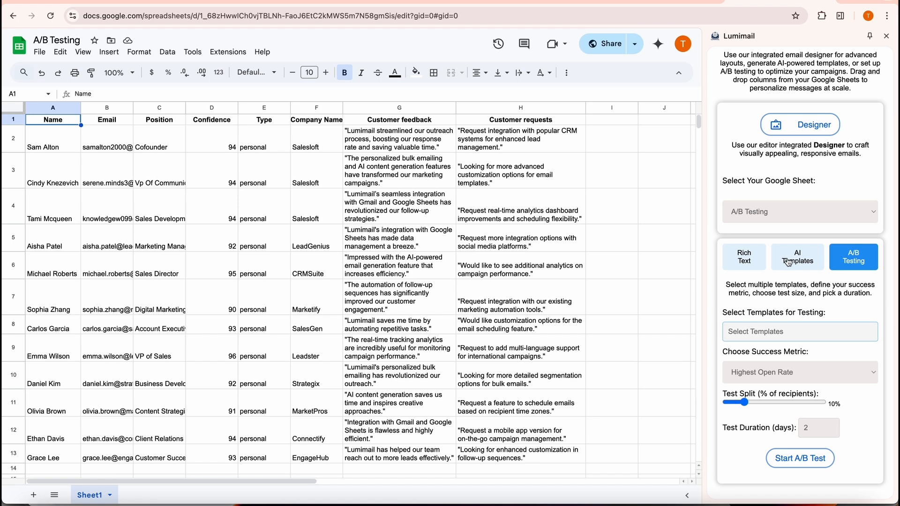
scroll(790, 261, up, 2)
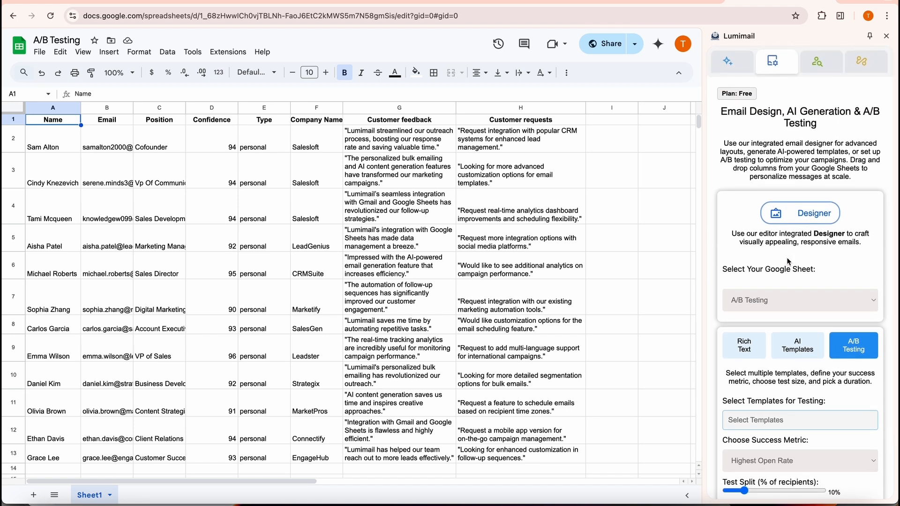
click(760, 301)
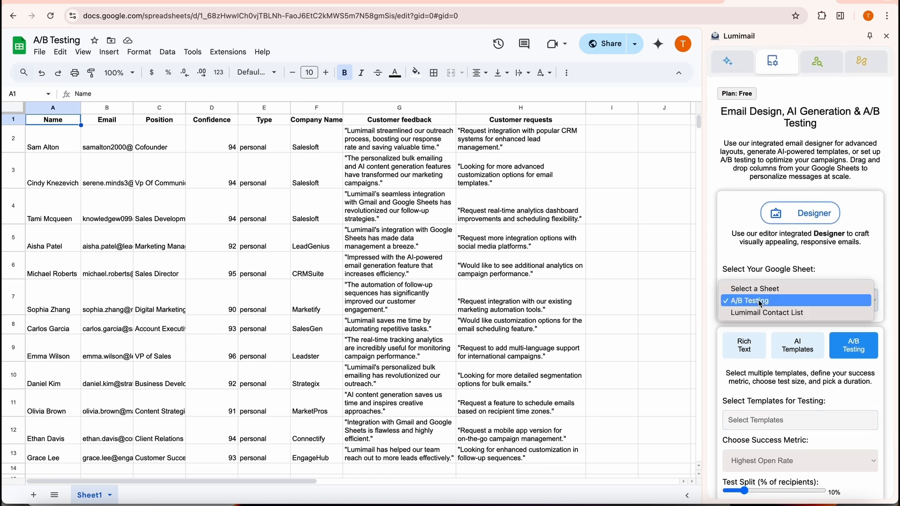
click(760, 301)
scroll(790, 289, down, 2)
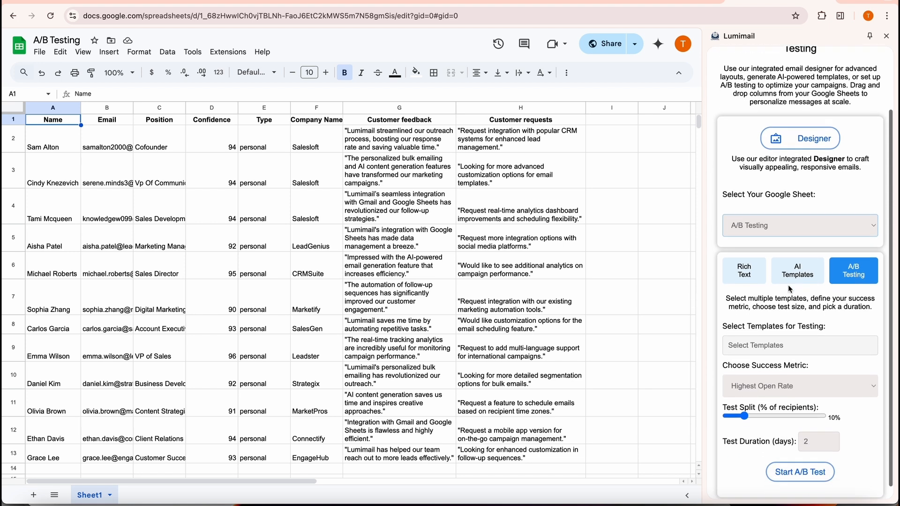
Select Template V2, the second "Lumimail: Your AI-Powered Email Solution.json" and "Elevate Your Email Game with Lumimail's AI Power.json" as test templates
click(746, 333)
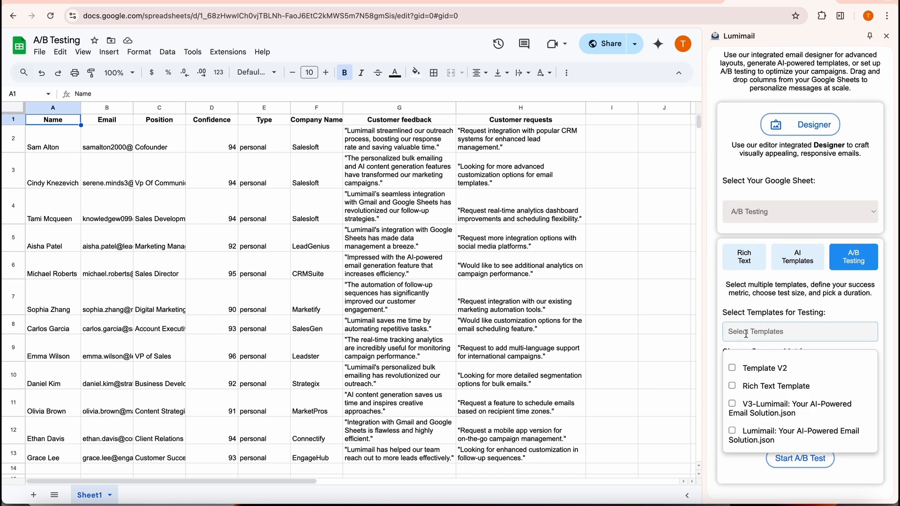
click(738, 369)
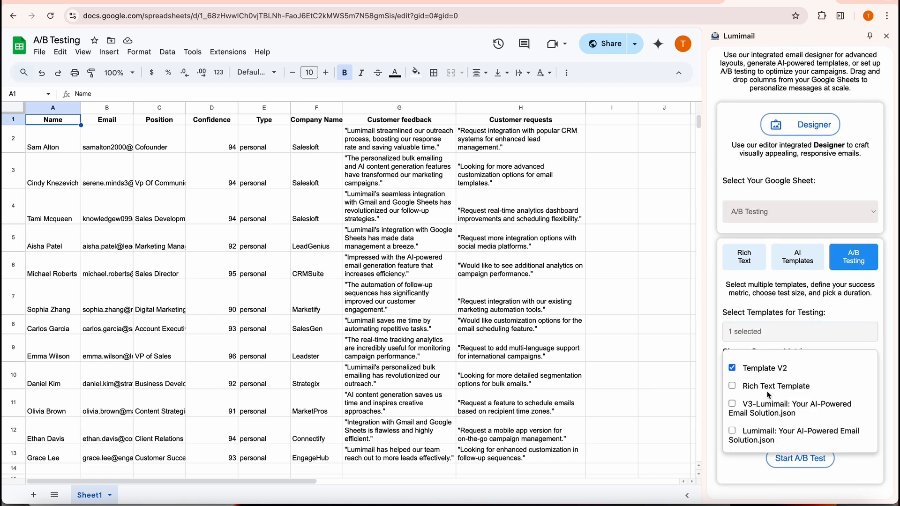
scroll(768, 395, down, 3)
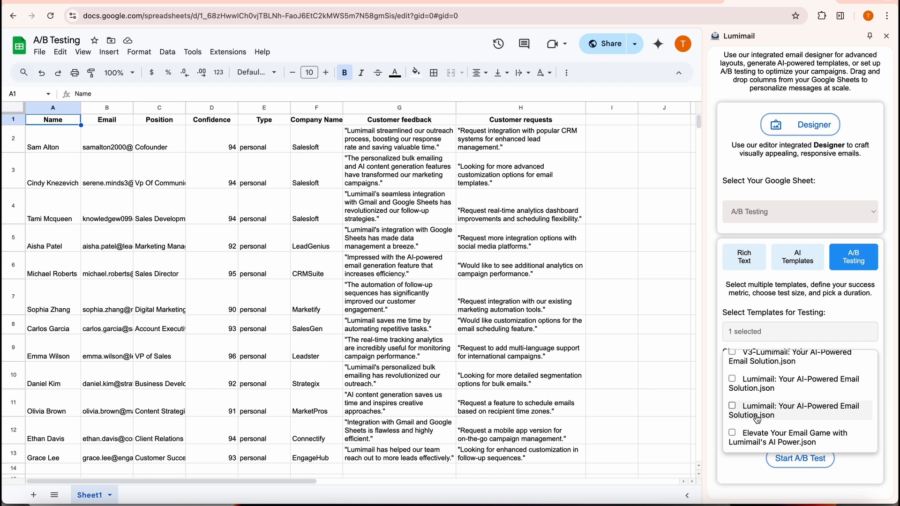
click(732, 406)
click(732, 433)
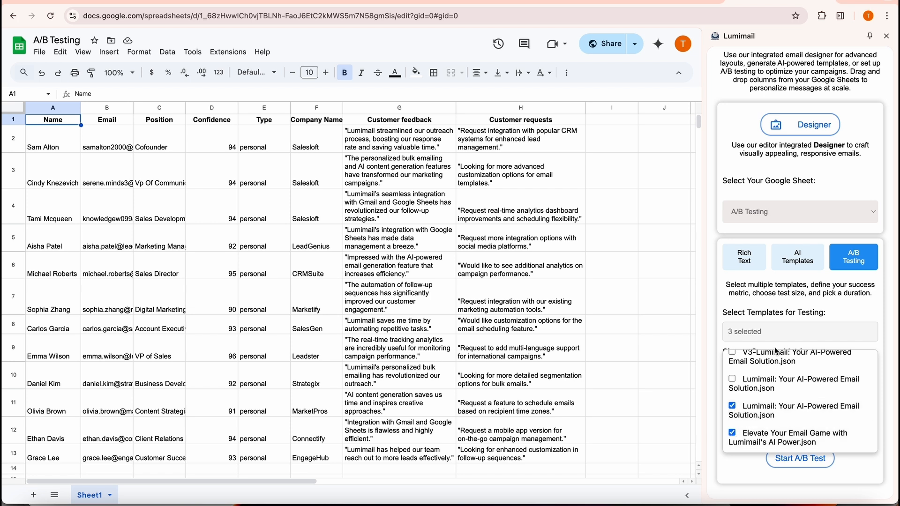
click(784, 330)
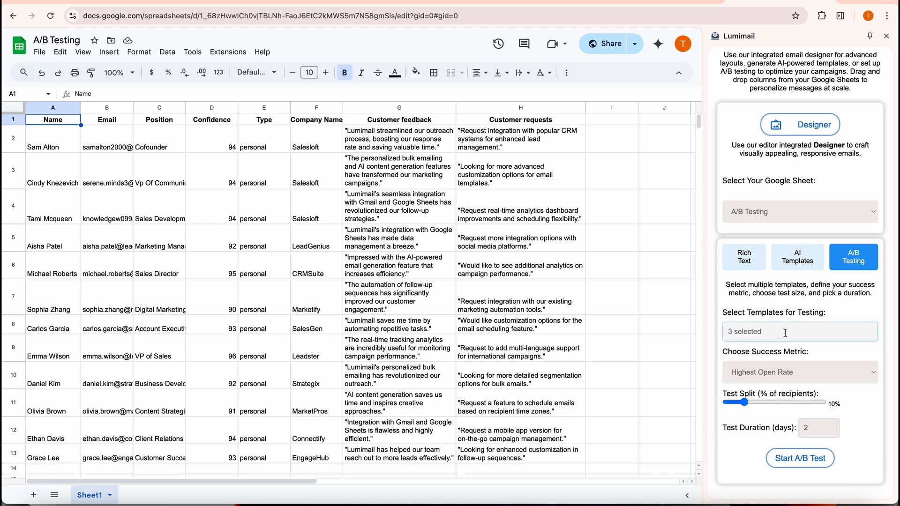
Choose Highest Open Rate as the success metric and set the test split to 27% of recipients
click(776, 376)
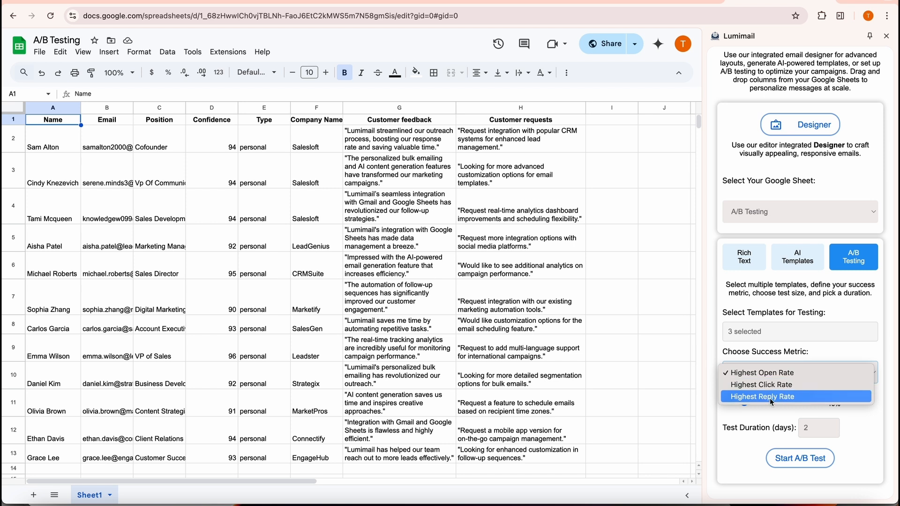
click(779, 373)
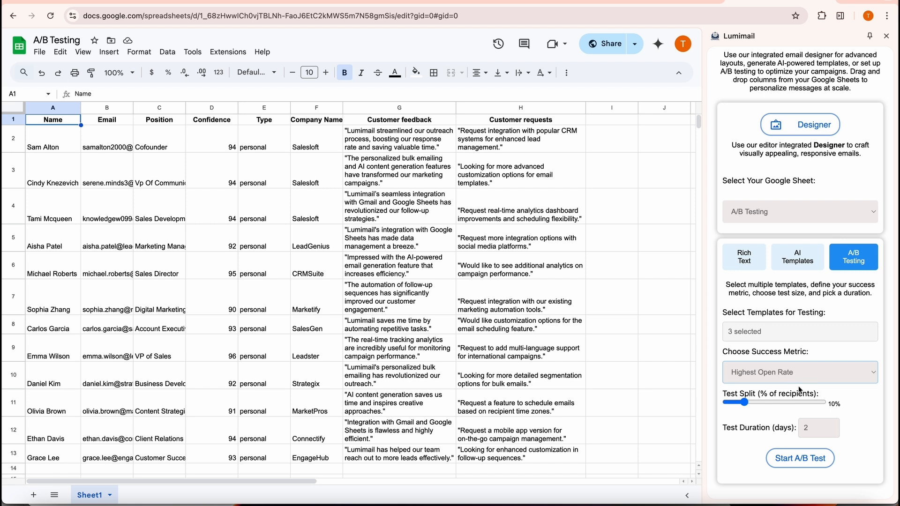
click(772, 402)
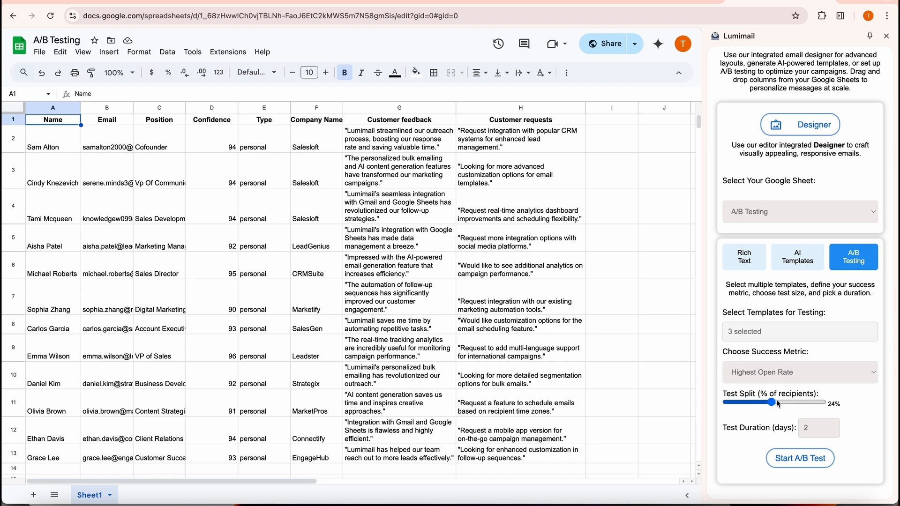
click(778, 404)
Set the test duration to 3 days and start the A/B test
click(808, 429)
text(3)
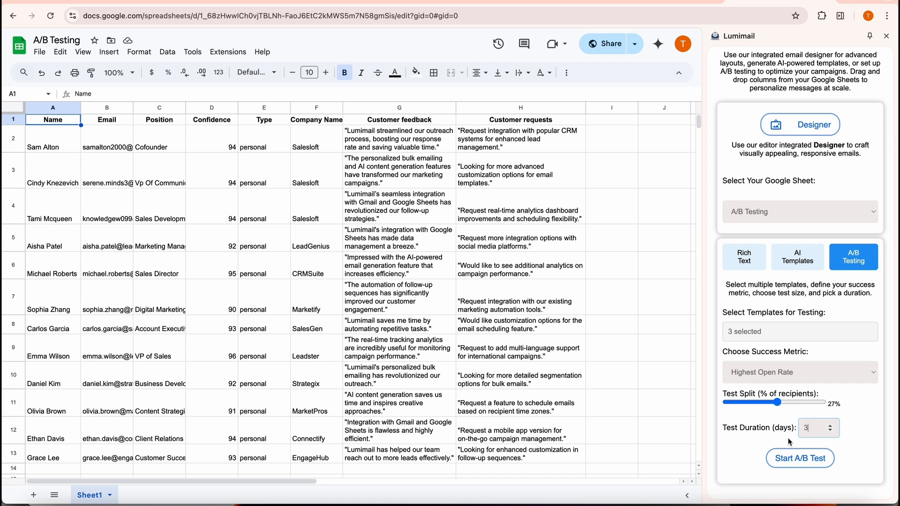
click(795, 461)
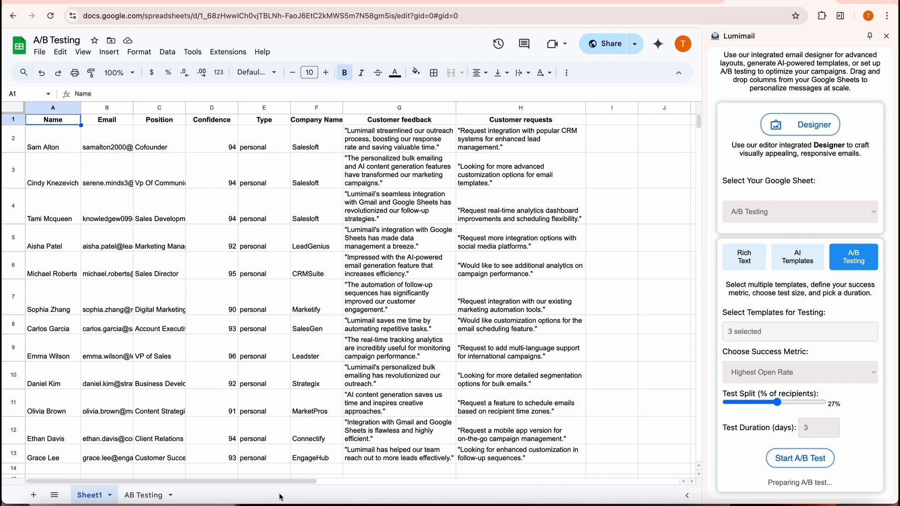
Review the tracking rows on the AB Testing sheet and read the A/B test's status message
click(145, 495)
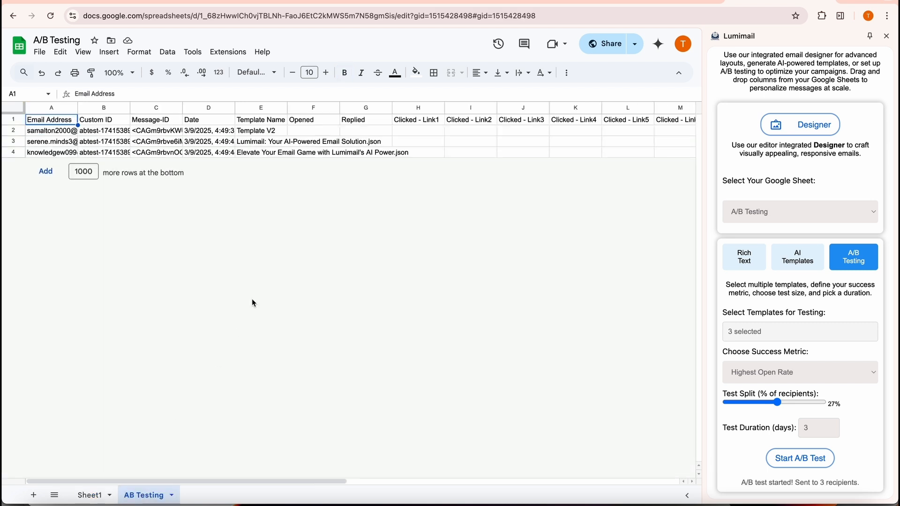
scroll(743, 427, down, 1)
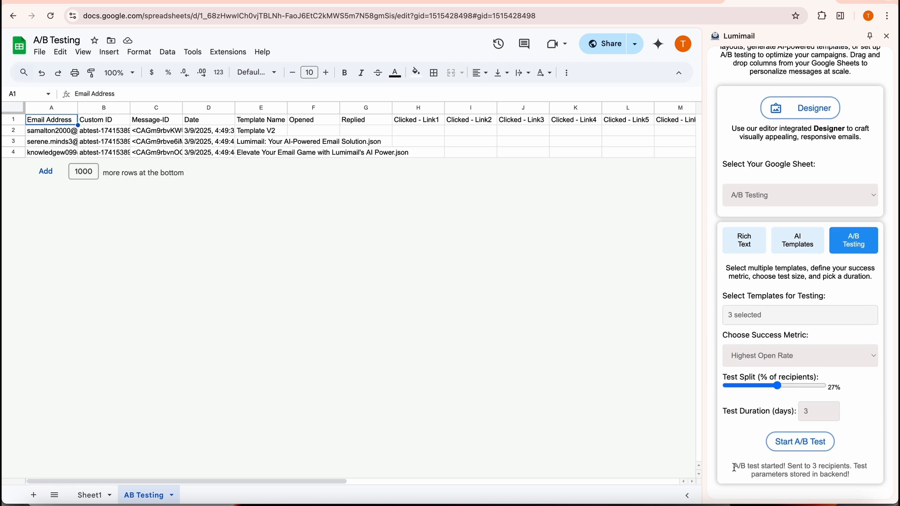
drag(734, 467, 865, 477)
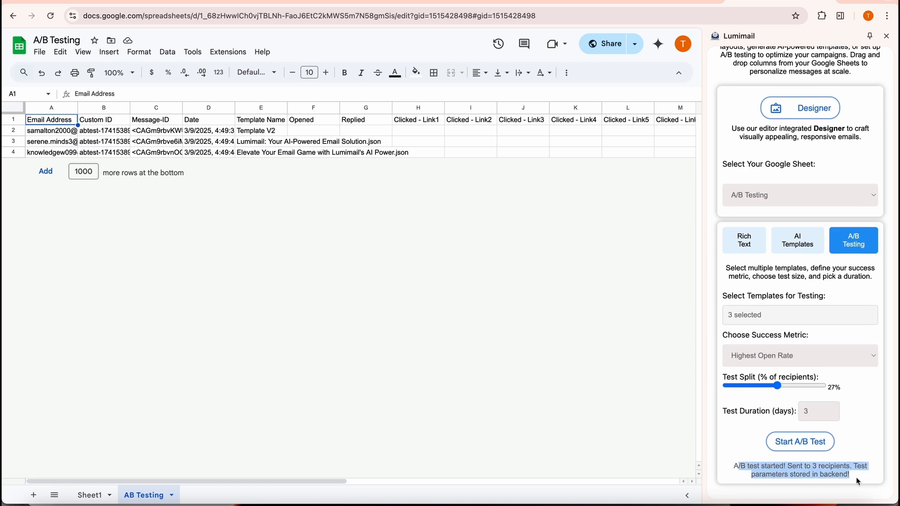
click(856, 478)
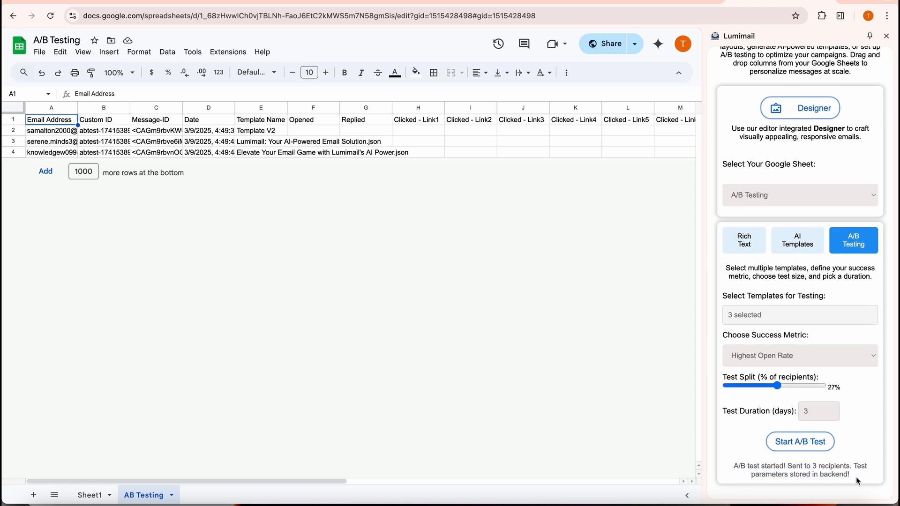
Open the business contact finder, describe the market segment as "Tech companies" and choose 2 domains for the AI to return
scroll(845, 360, up, 2)
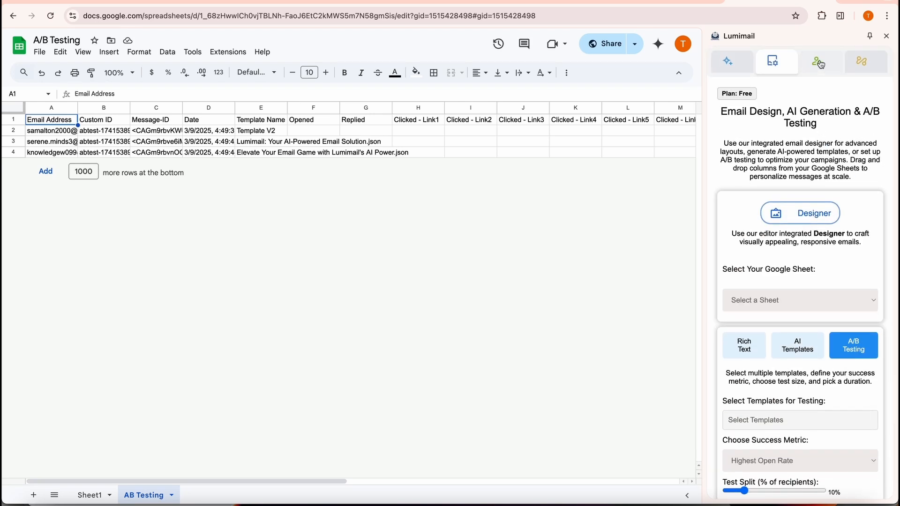
click(820, 63)
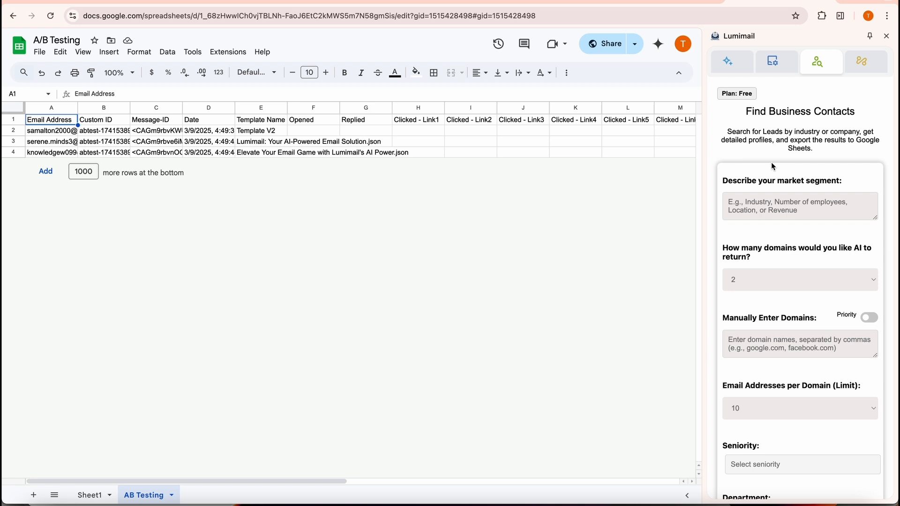
click(748, 202)
text(T)
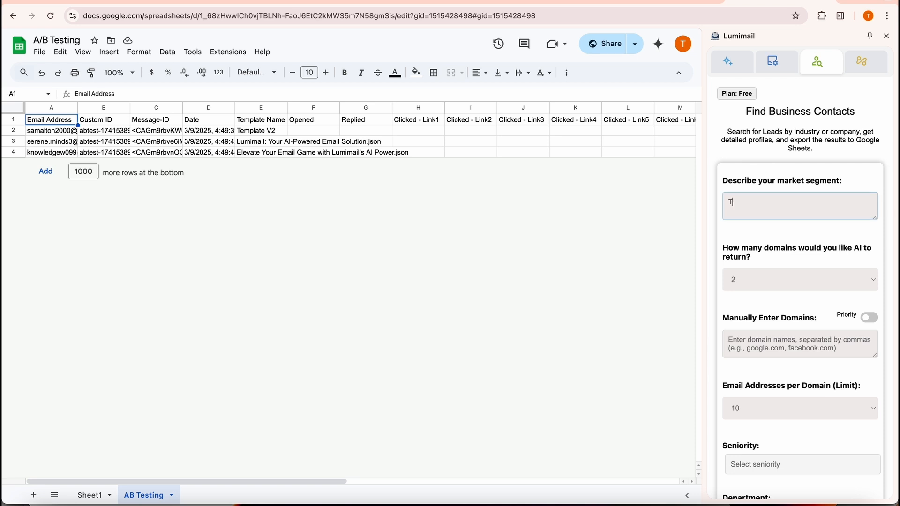
text(ech companies)
click(754, 280)
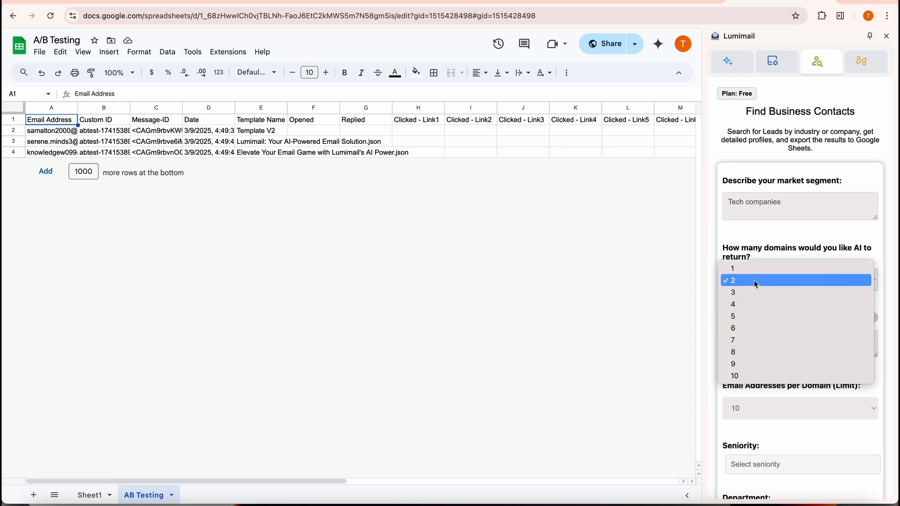
click(753, 280)
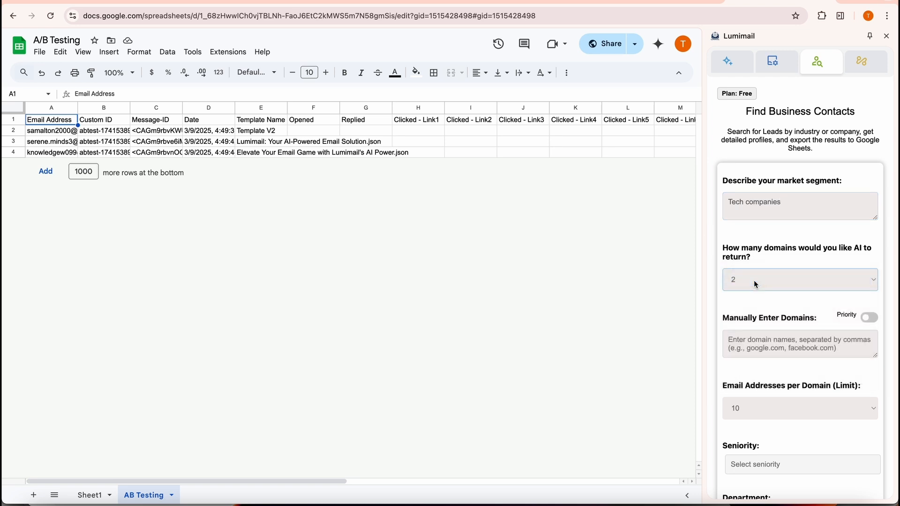
click(745, 343)
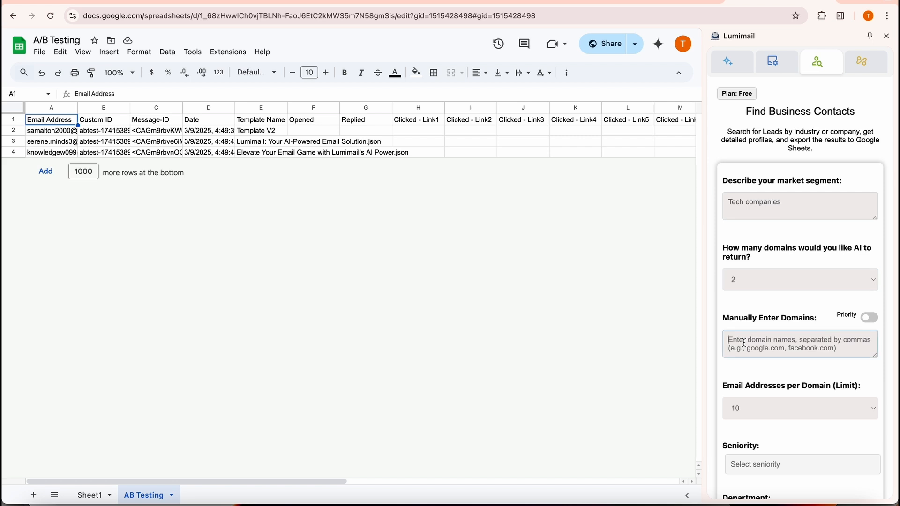
text(lumimail)
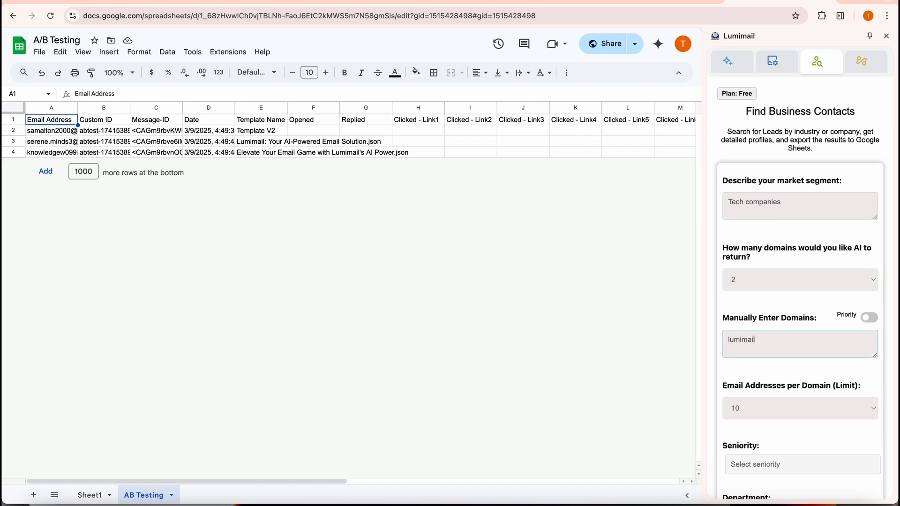
text(.io)
click(870, 319)
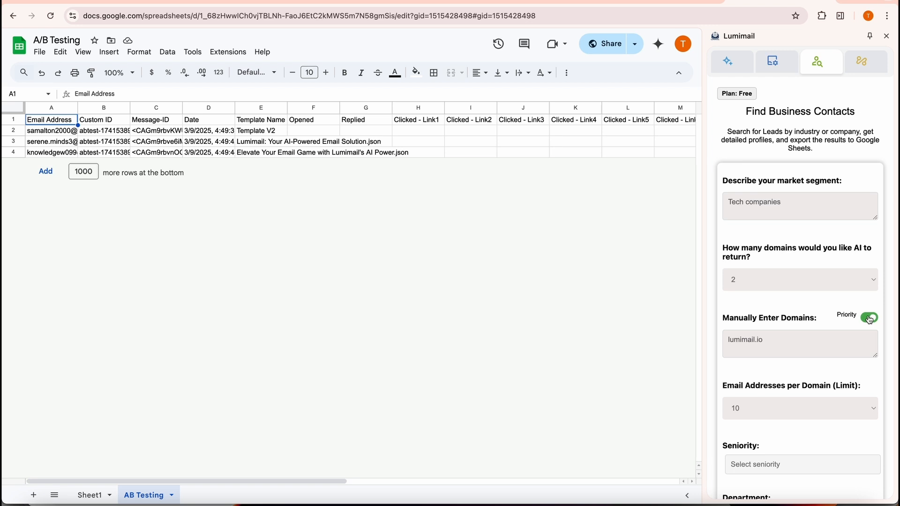
click(869, 320)
drag(771, 341, 723, 346)
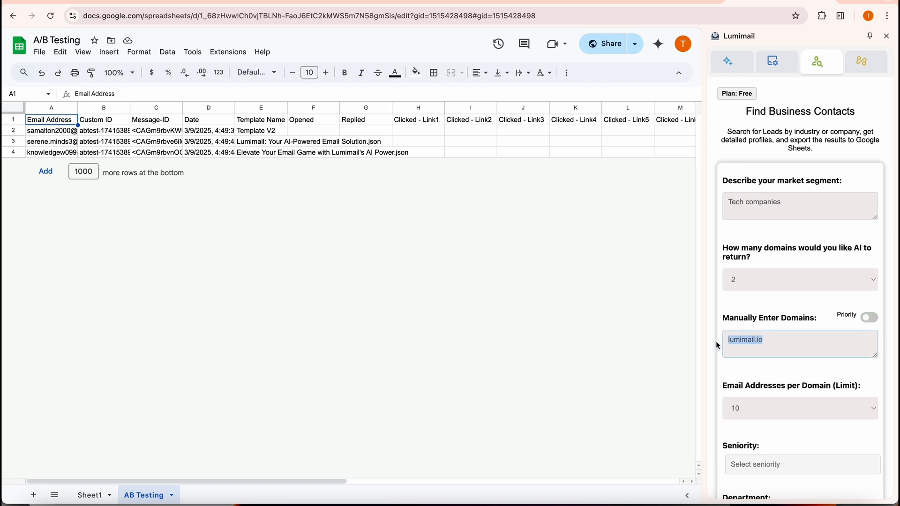
key(BackSpace)
Choose a limit of 10 email addresses per domain and select Senior and Executive as the seniority levels
scroll(747, 367, down, 3)
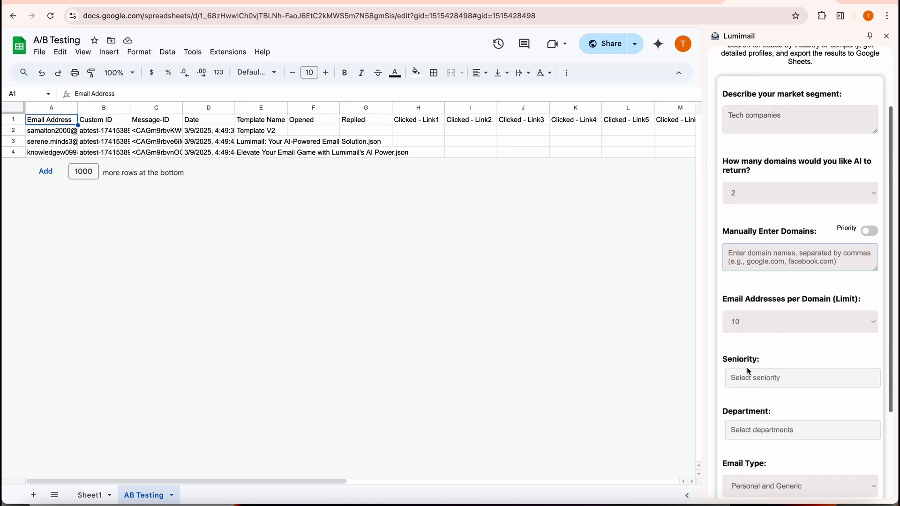
click(761, 257)
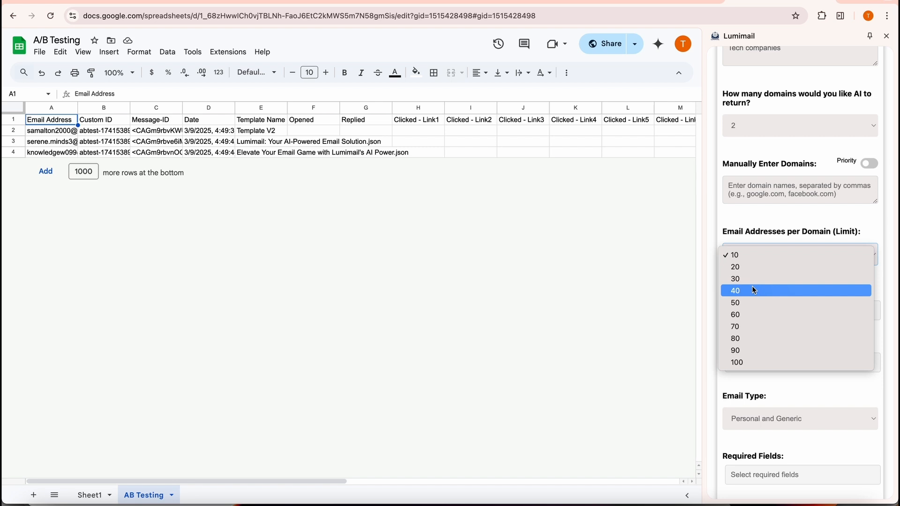
click(761, 255)
click(762, 310)
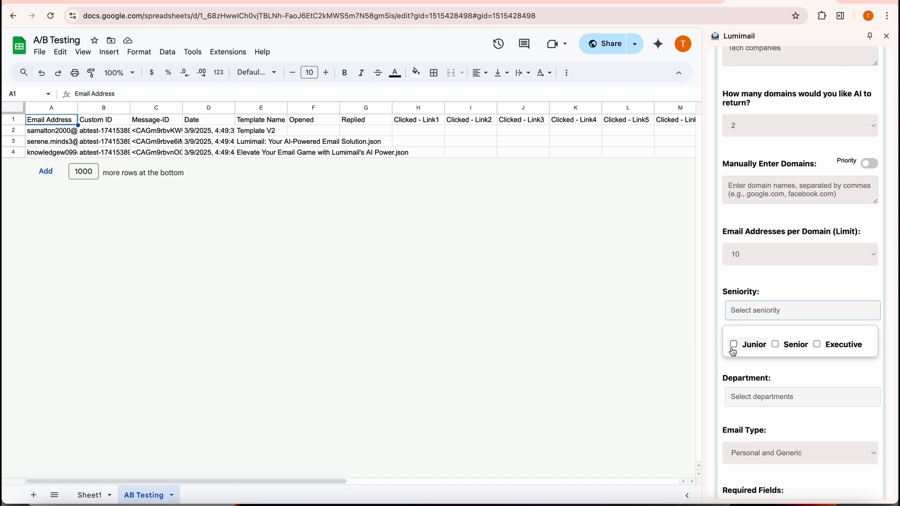
click(785, 349)
click(818, 345)
click(809, 309)
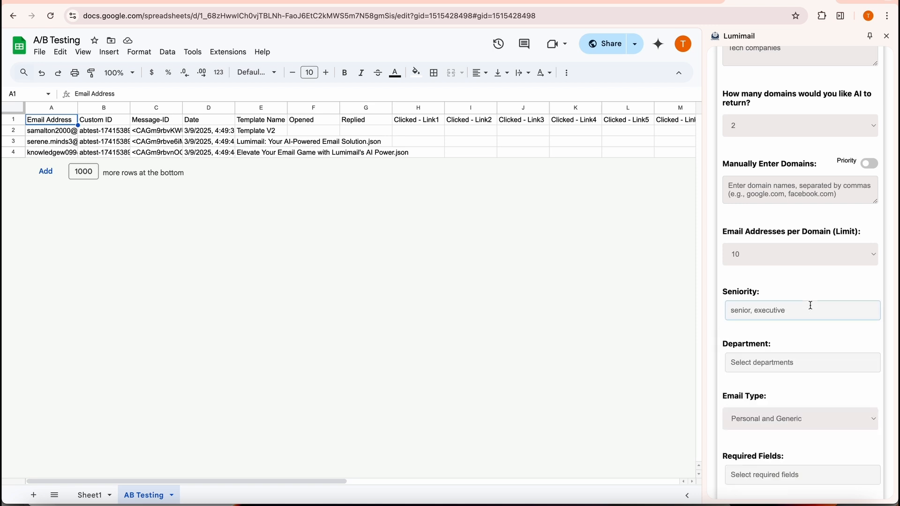
Select Sales and Marketing as the departments for the contact search
click(773, 364)
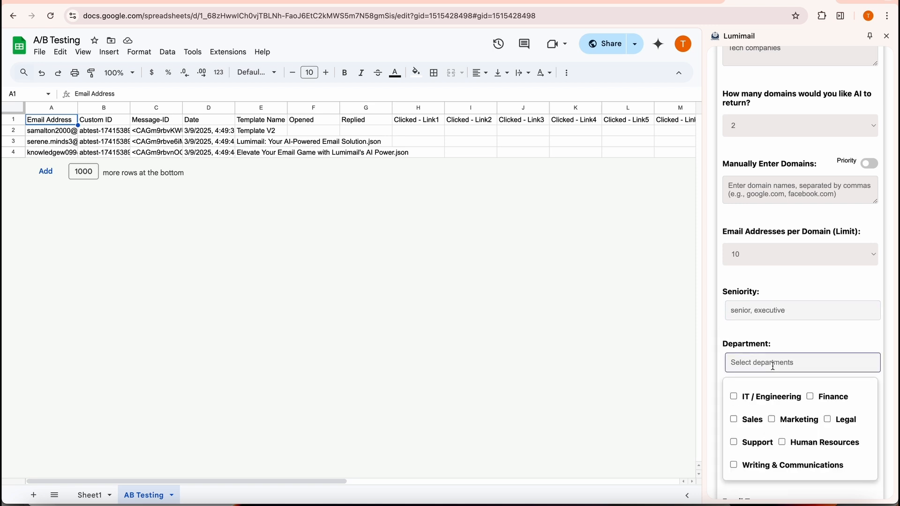
click(735, 421)
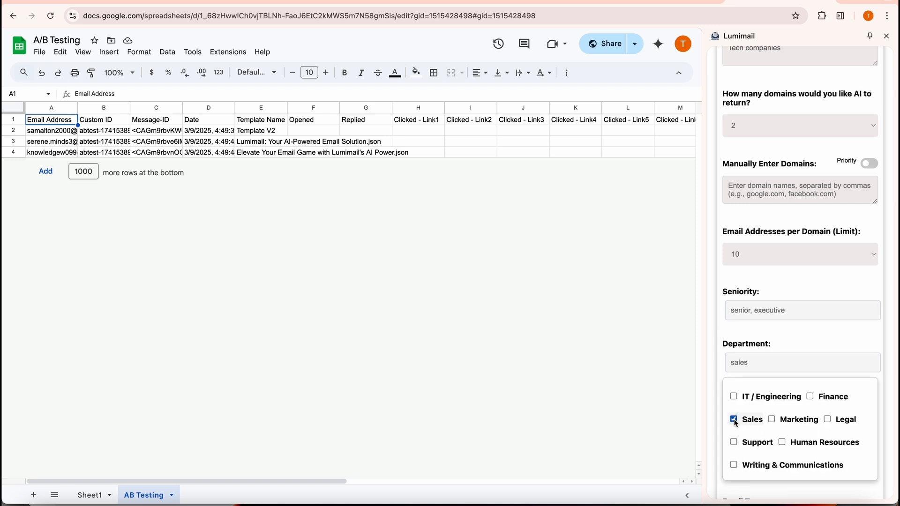
click(772, 420)
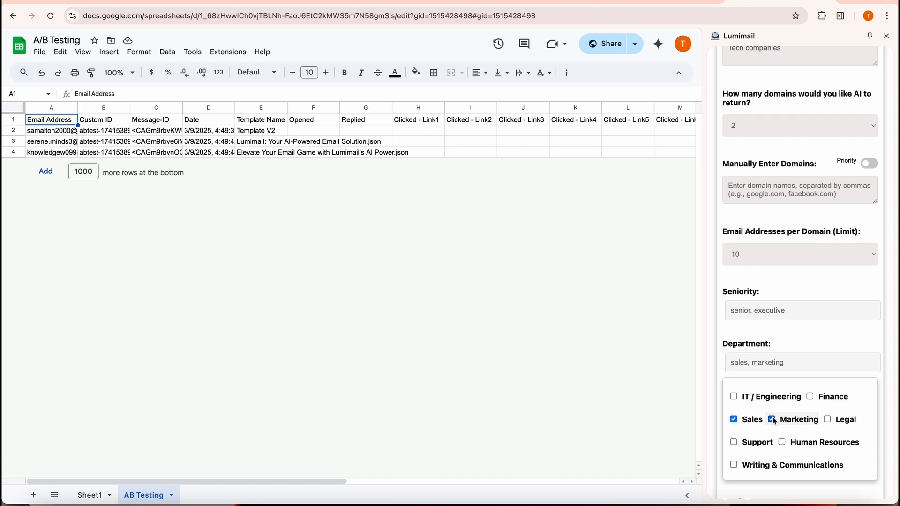
click(805, 367)
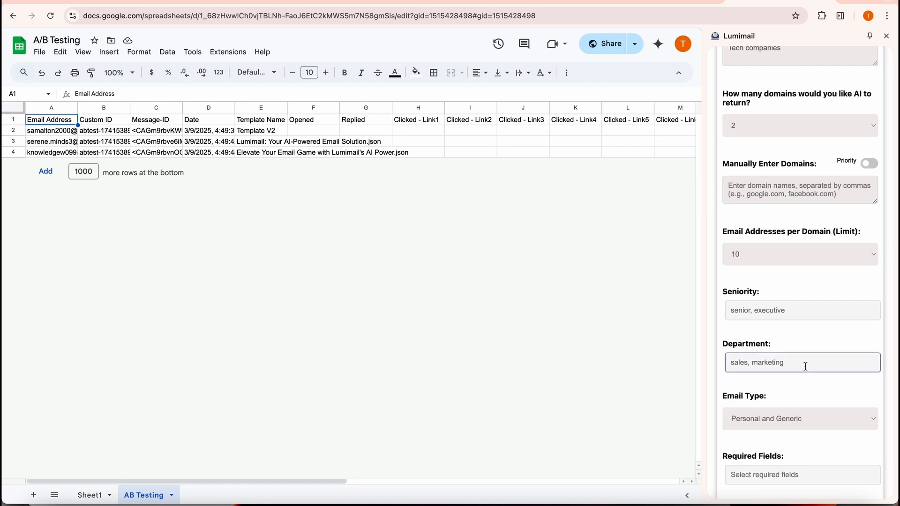
Set the contact search's email type to Individual and make Full Name a required field
click(769, 424)
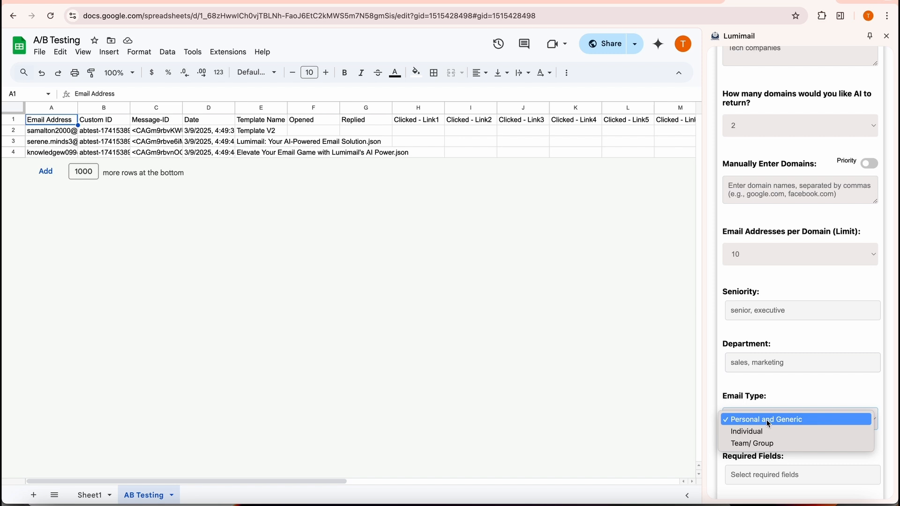
click(758, 432)
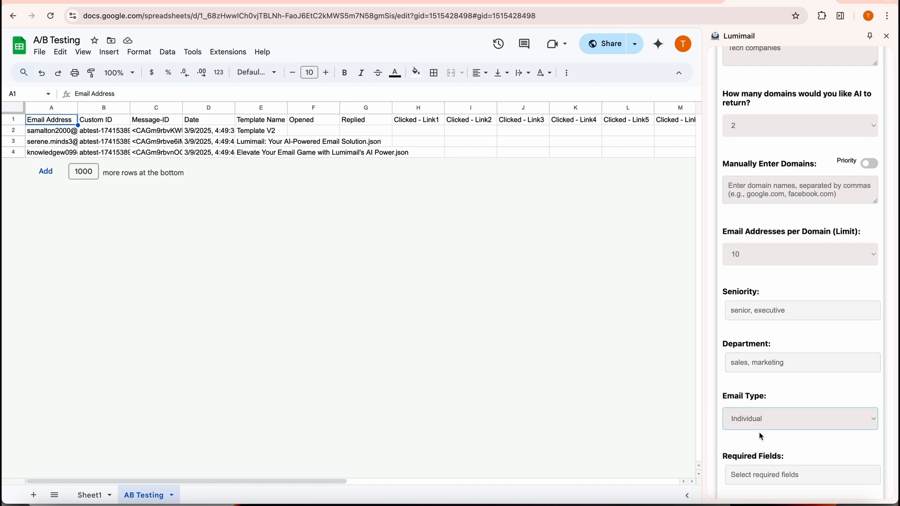
scroll(758, 432, down, 1)
click(750, 417)
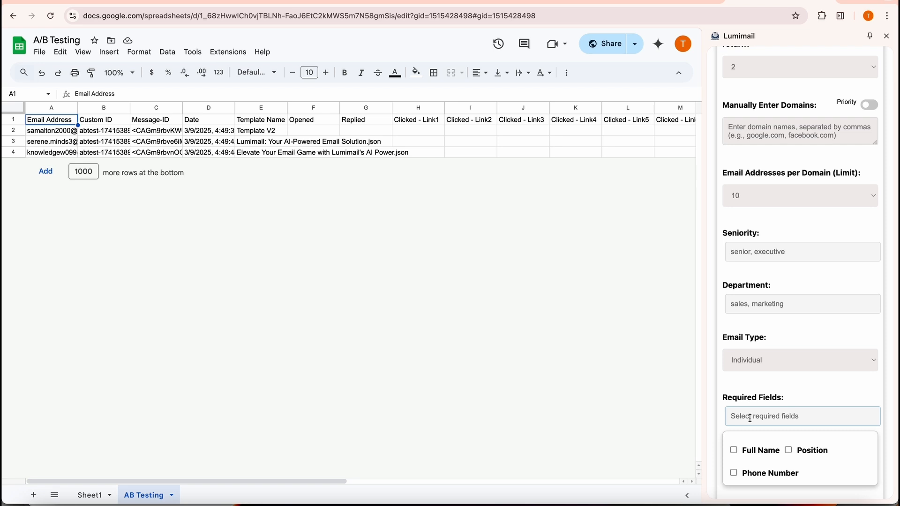
click(734, 451)
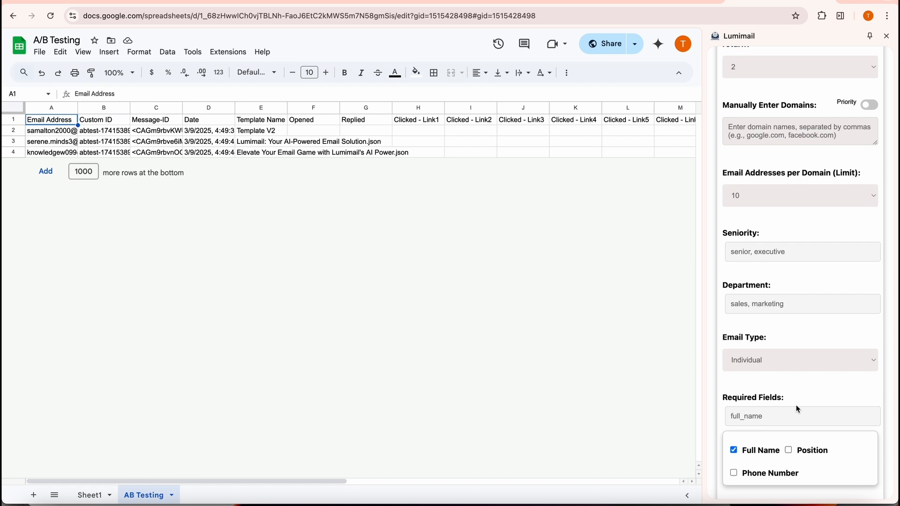
click(806, 392)
Run the business contact search, export the results to Google Sheets and close the results
scroll(800, 430, down, 1)
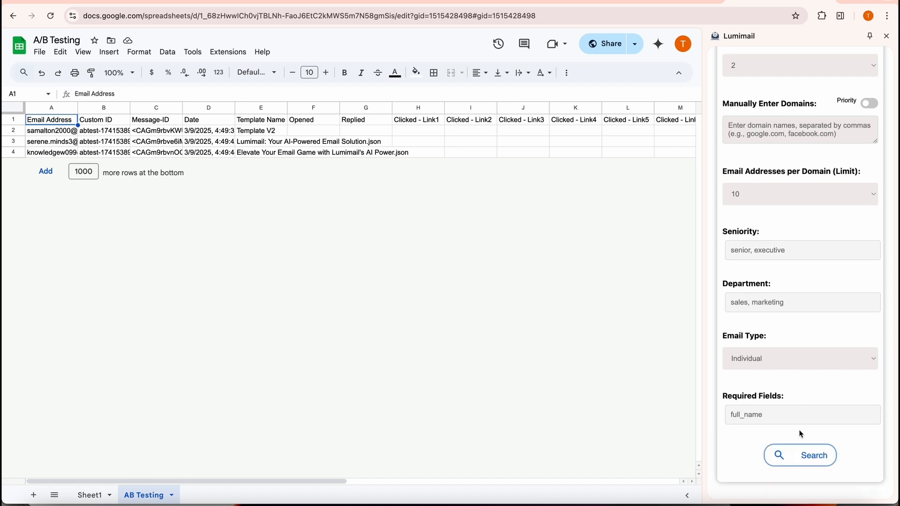
click(797, 459)
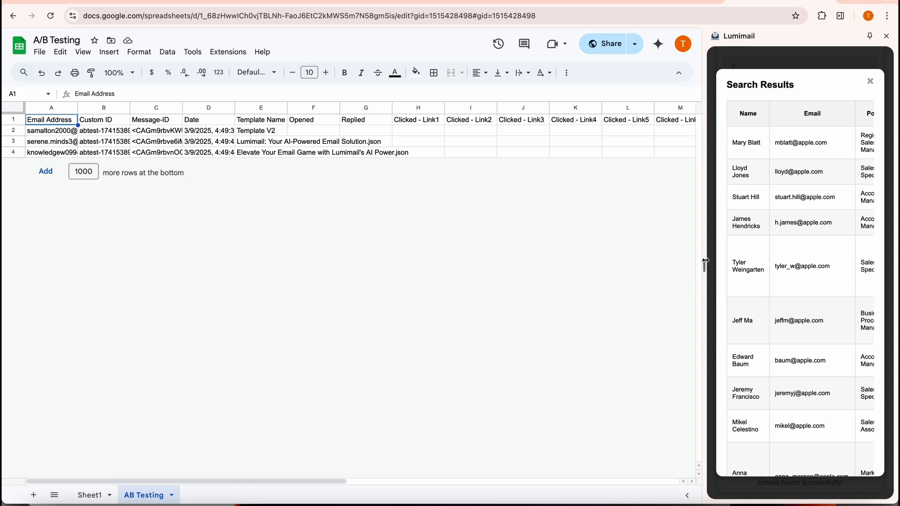
drag(702, 263, 299, 261)
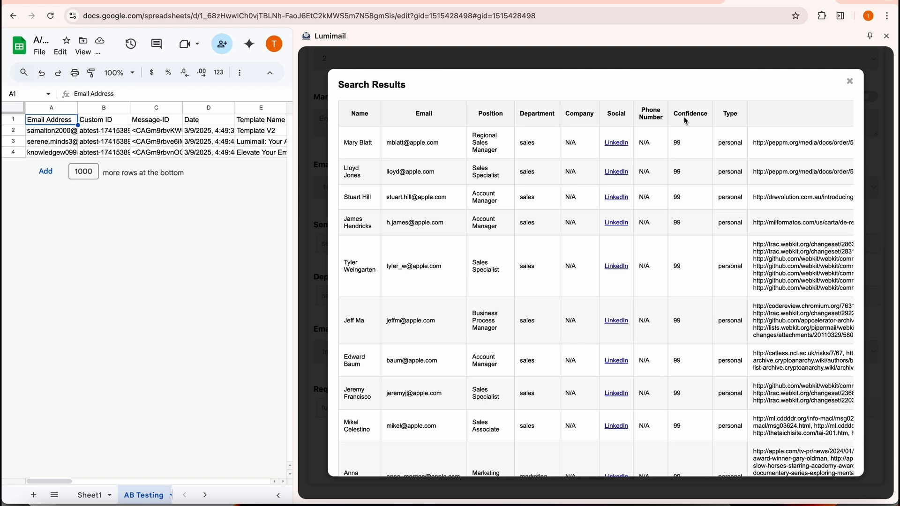
scroll(686, 121, down, 15)
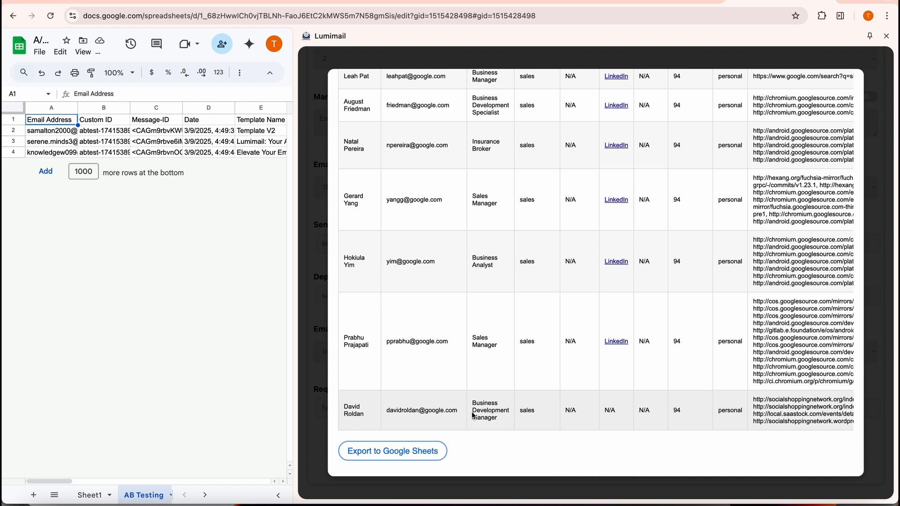
click(402, 454)
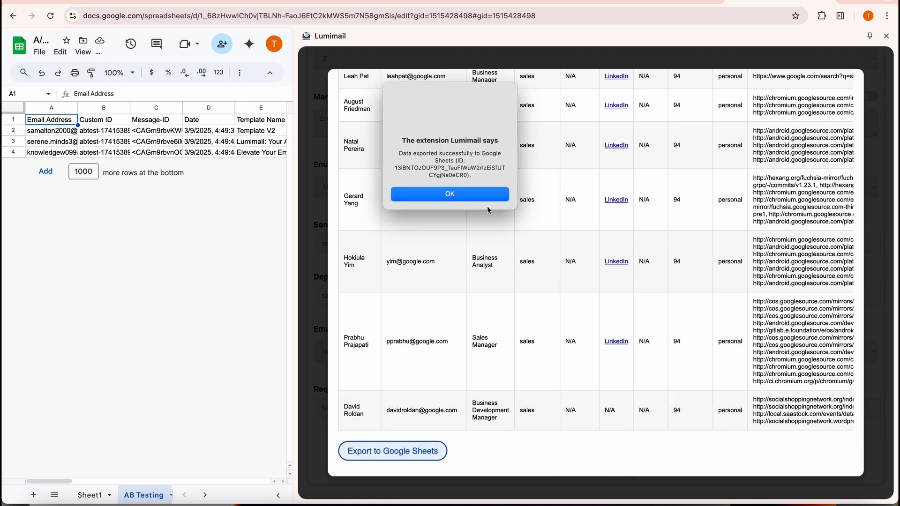
click(478, 197)
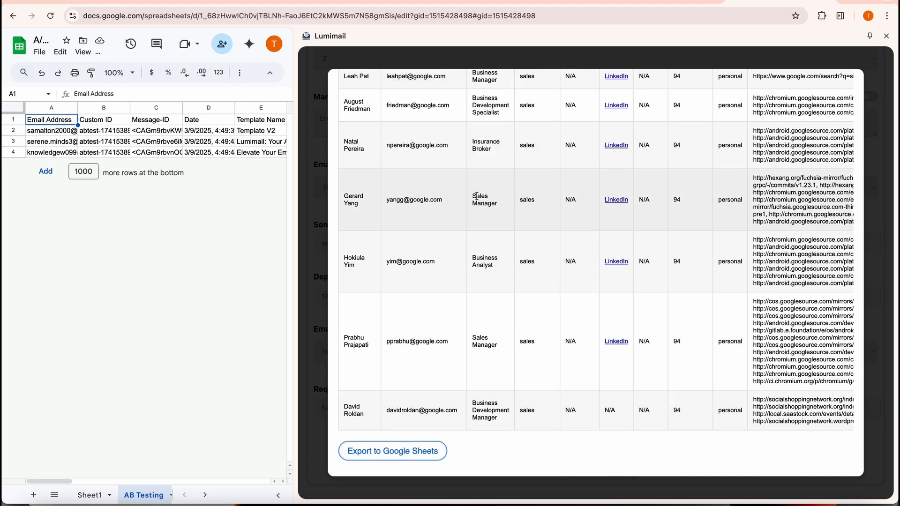
scroll(638, 260, up, 15)
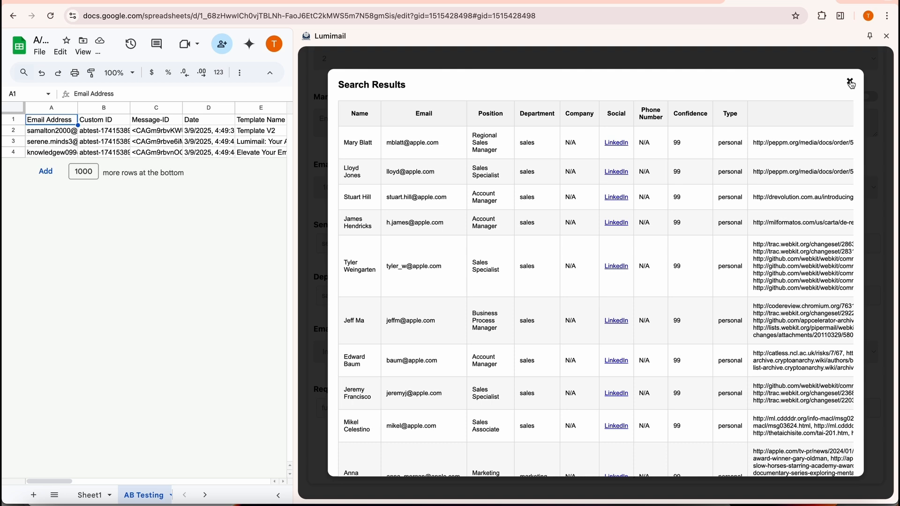
click(849, 82)
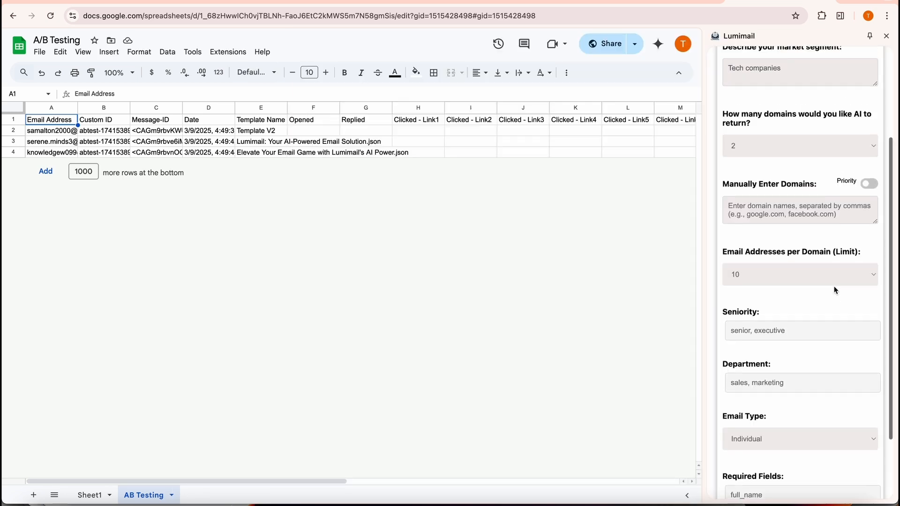
Open the Workflow & Sequence Builder and select Lumimail Contact List as its Google Sheet
scroll(835, 281, up, 3)
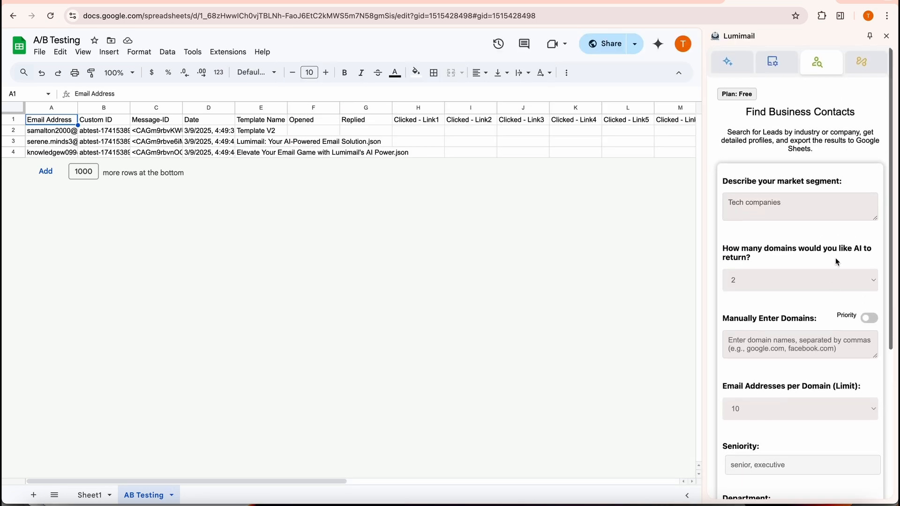
click(865, 64)
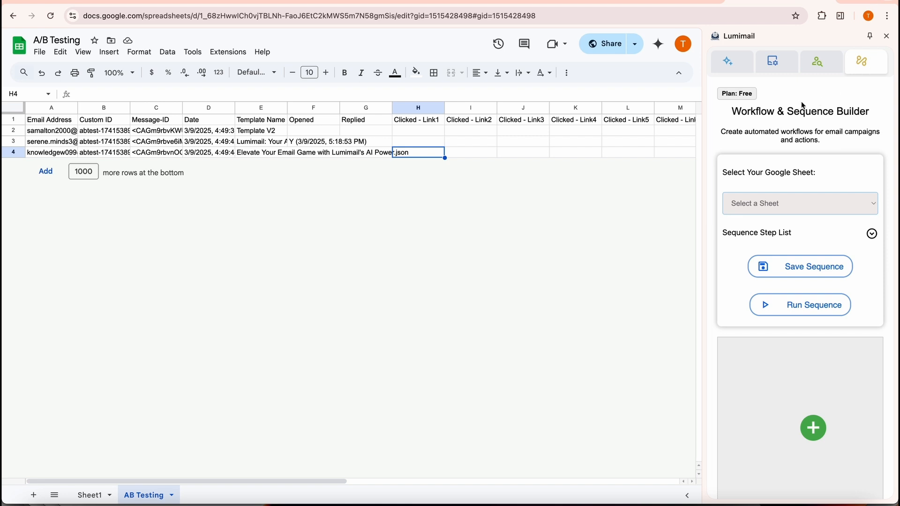
click(774, 208)
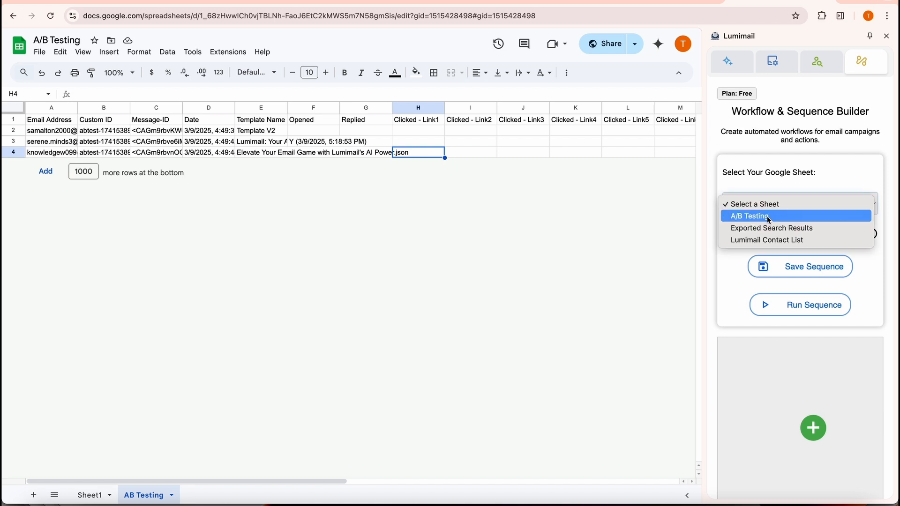
click(763, 241)
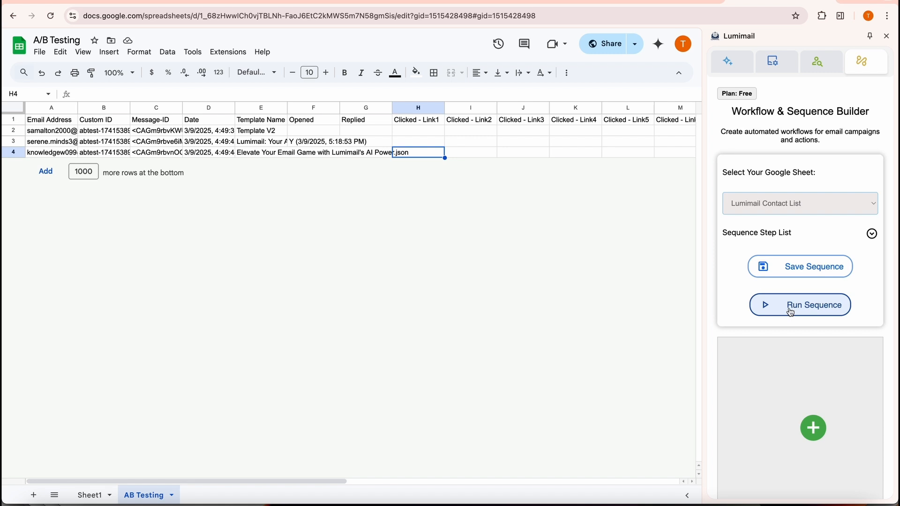
Add and save a Send Email step in the sequence using the template "Elevate Your Email Game with Lumimail's AI Power.json"
scroll(791, 312, down, 3)
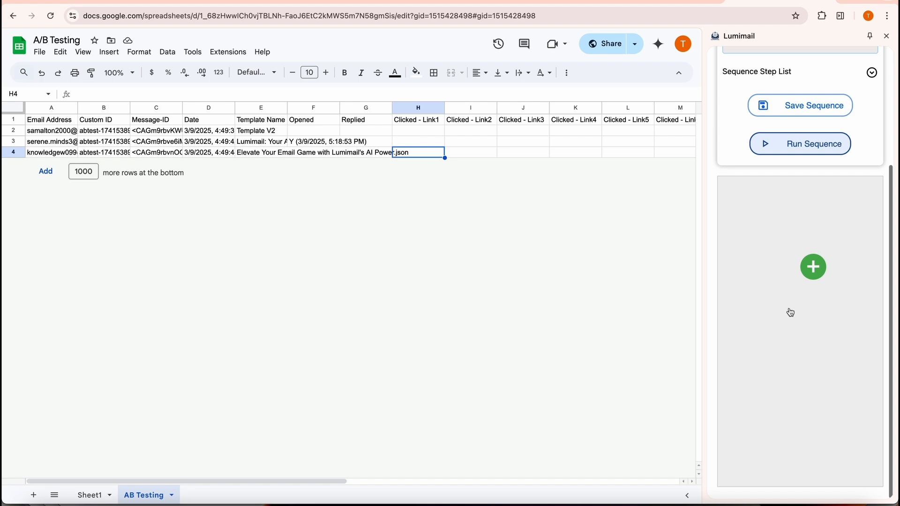
click(813, 276)
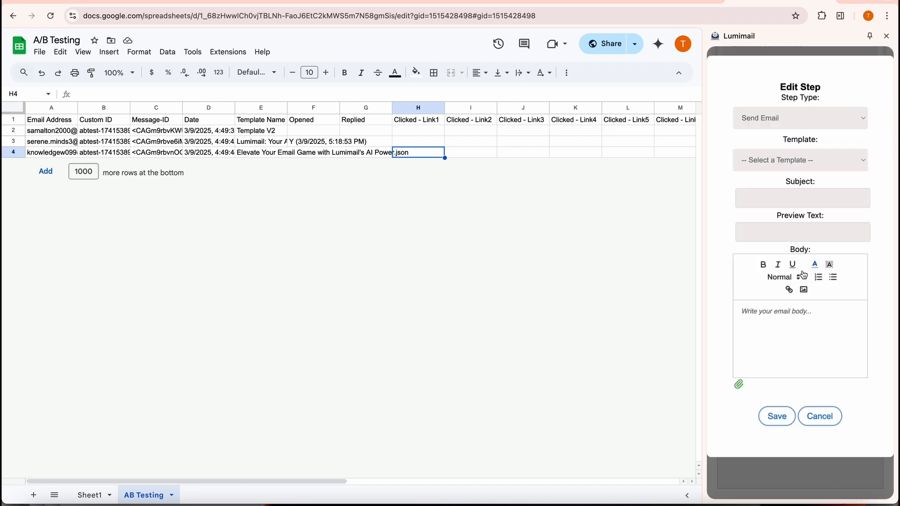
click(800, 117)
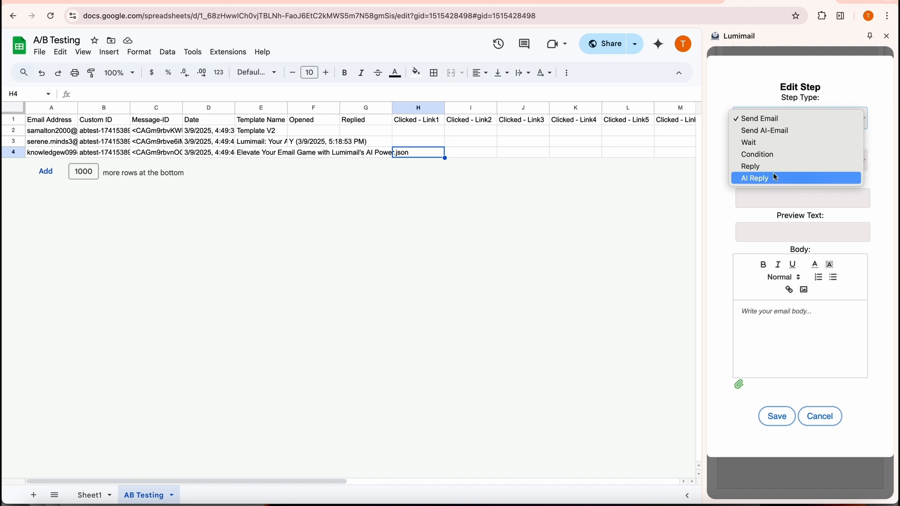
click(785, 119)
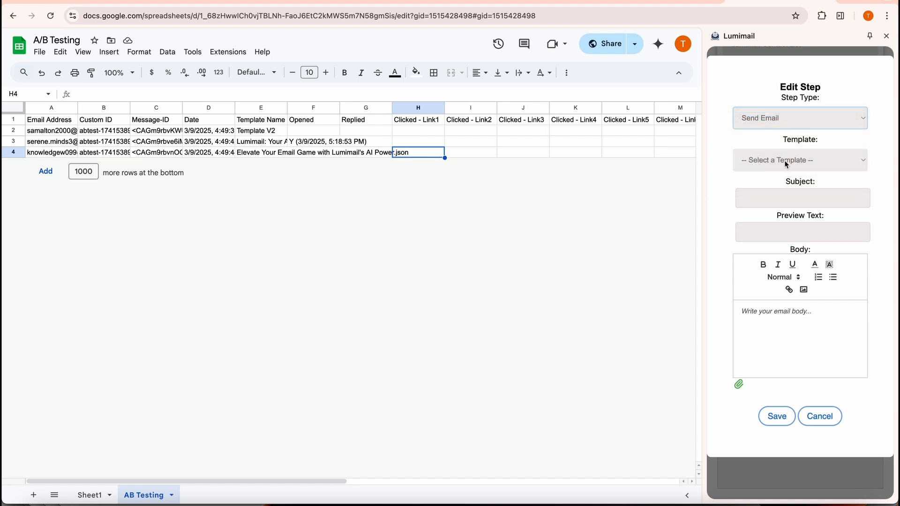
click(787, 164)
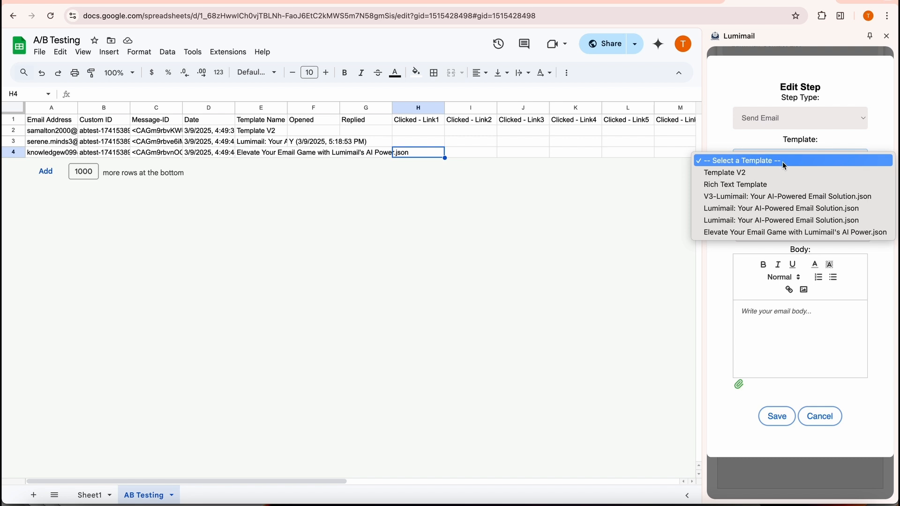
click(757, 232)
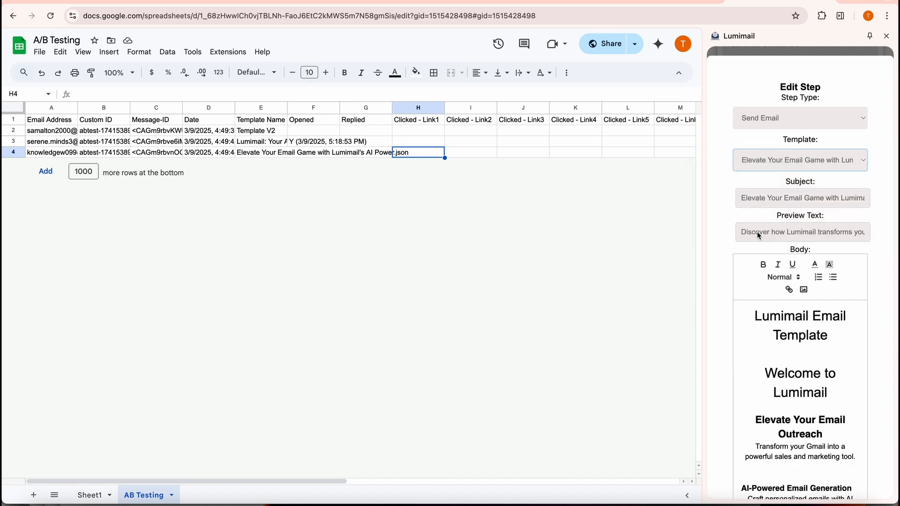
scroll(772, 273, down, 6)
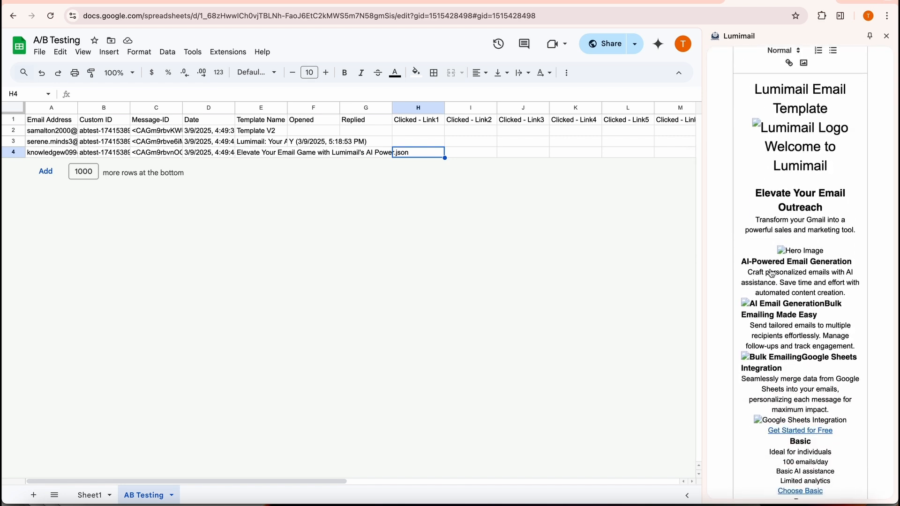
scroll(771, 273, down, 3)
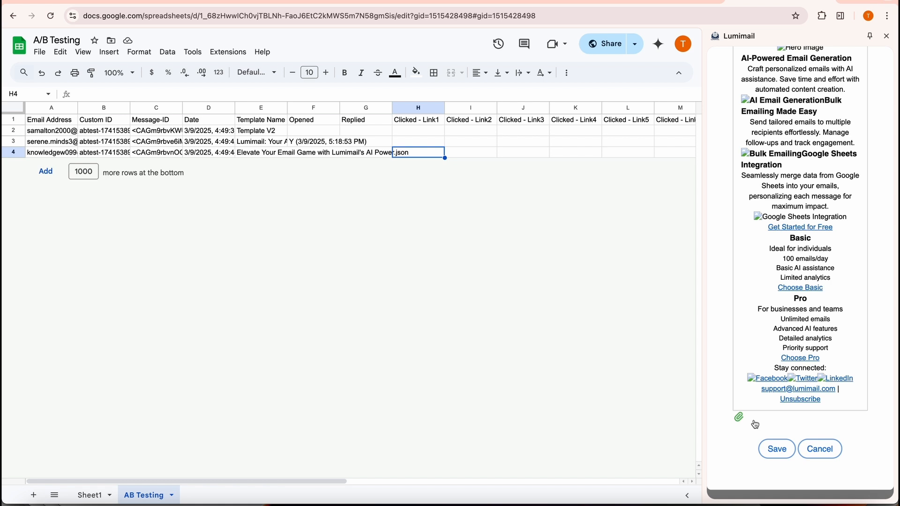
click(776, 450)
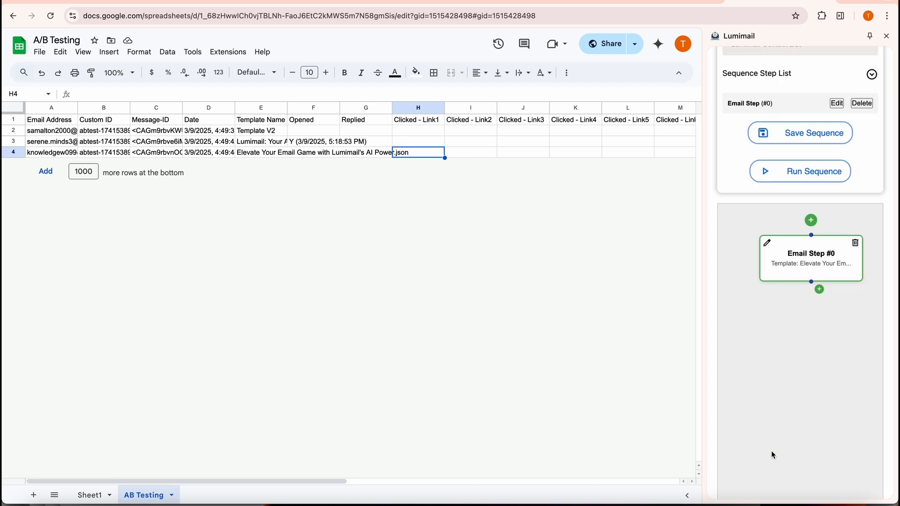
Add another step below the first email step and set its type to Send AI-Email
click(821, 291)
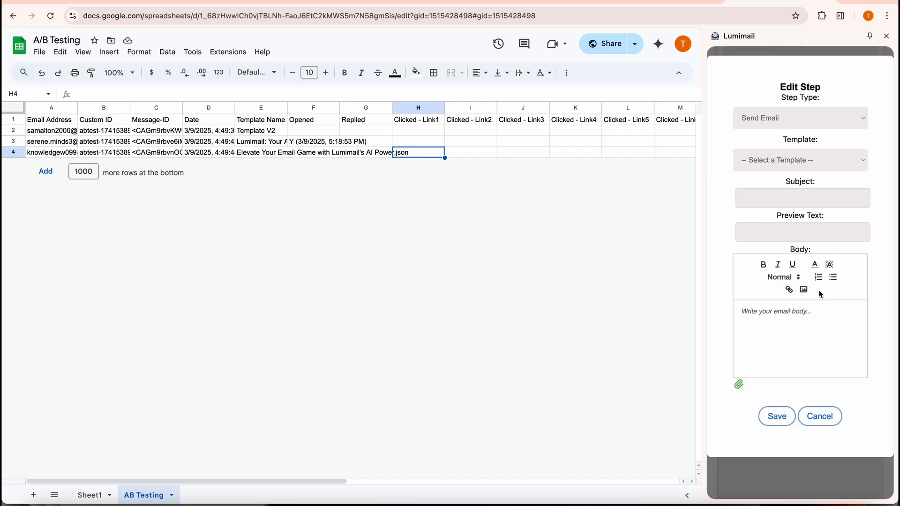
click(808, 118)
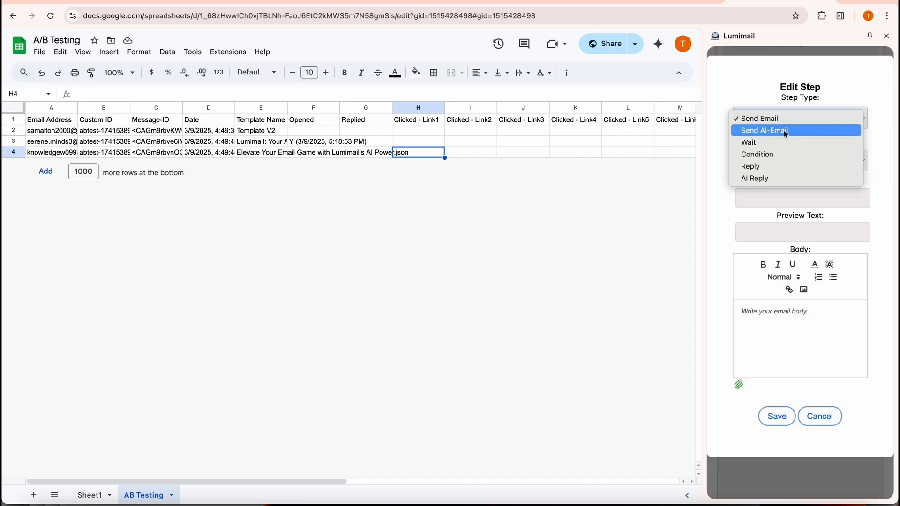
click(784, 131)
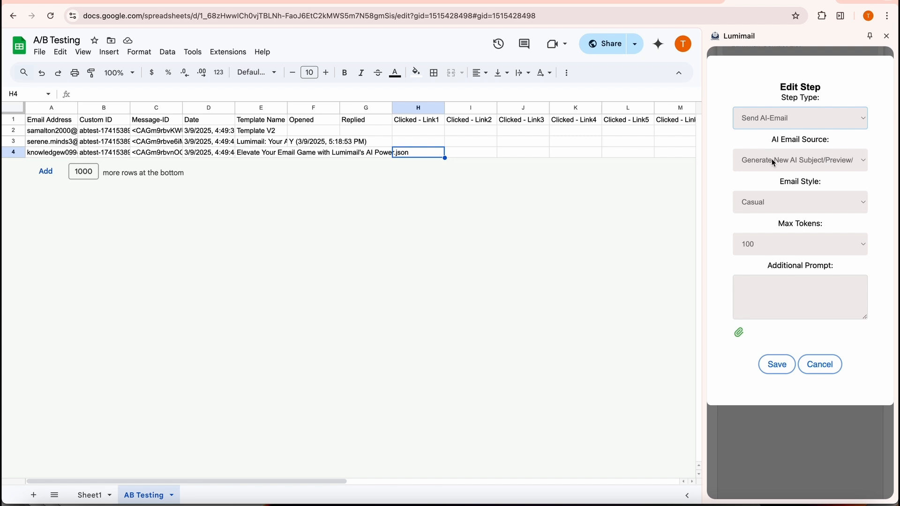
Set the AI email's style to Optimistic and its maximum tokens to 300
click(763, 209)
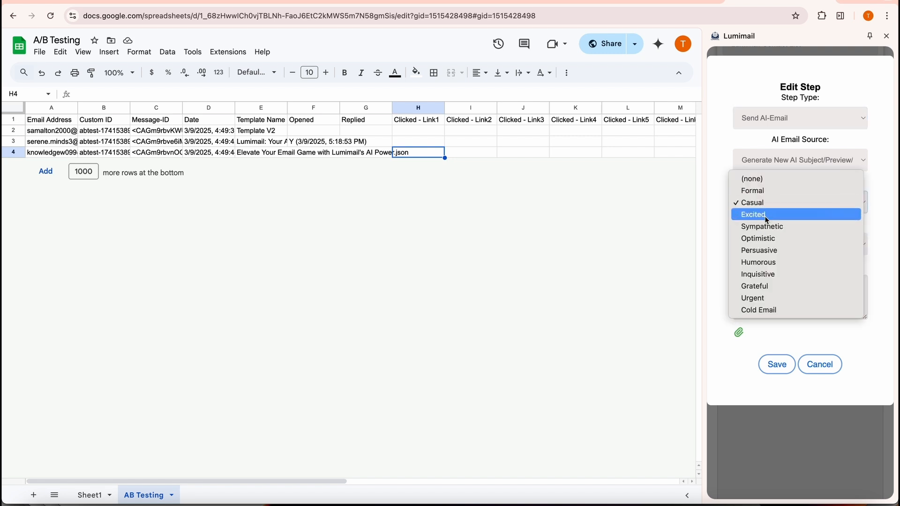
click(763, 240)
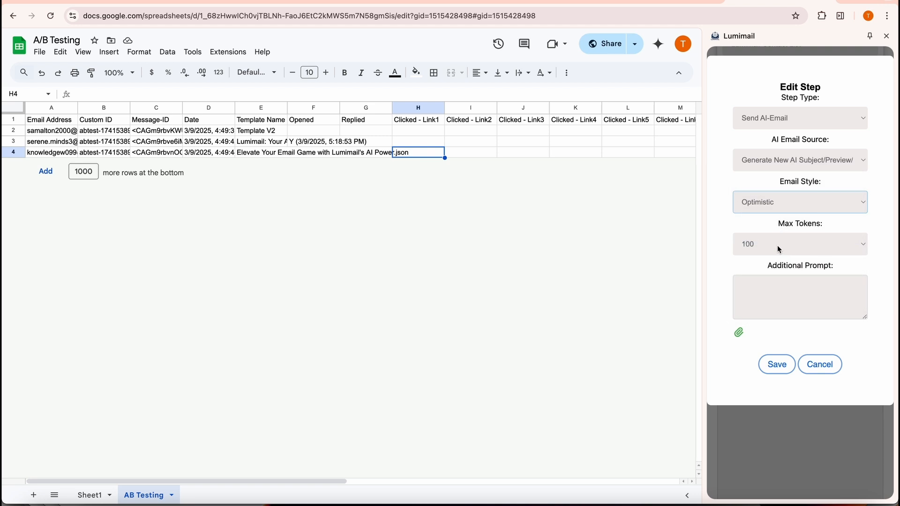
click(779, 248)
click(769, 266)
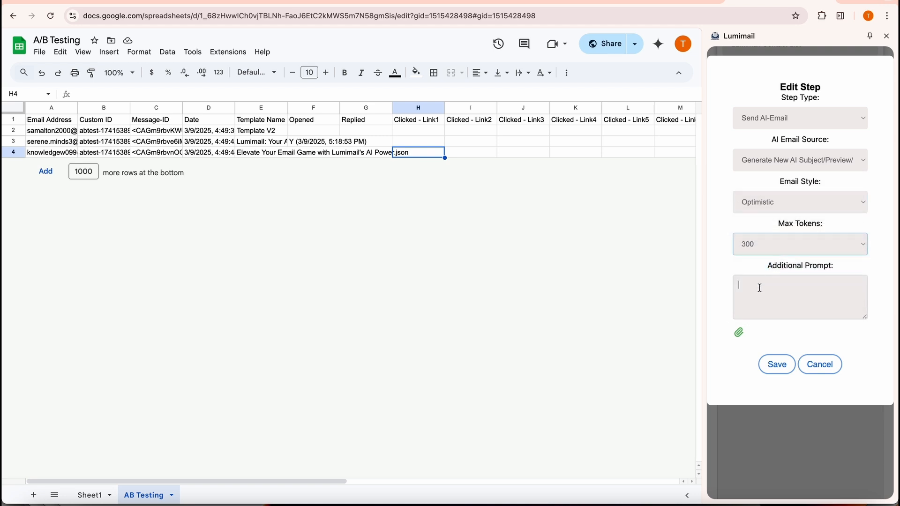
click(760, 288)
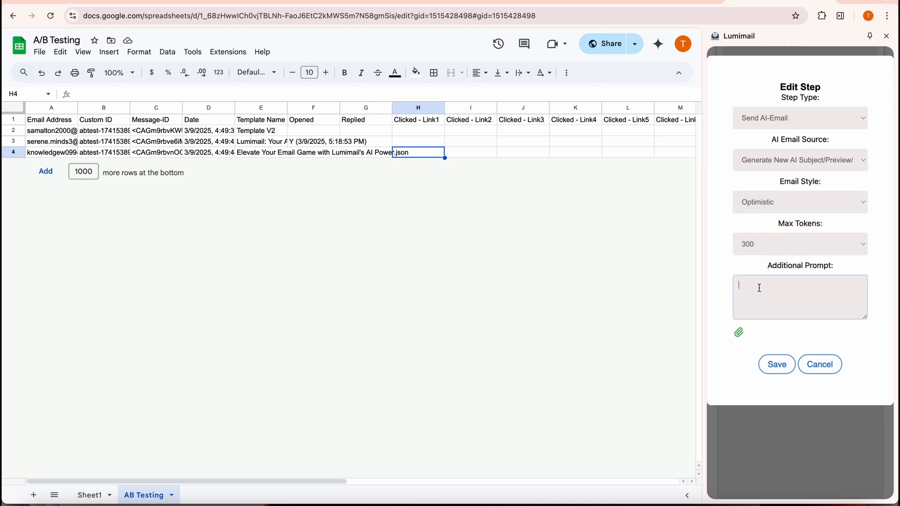
Switch the AI email source to columns from the sheet, using Subject (AI), Preview (AI) and Body (AI) for subject, preview and body
click(788, 159)
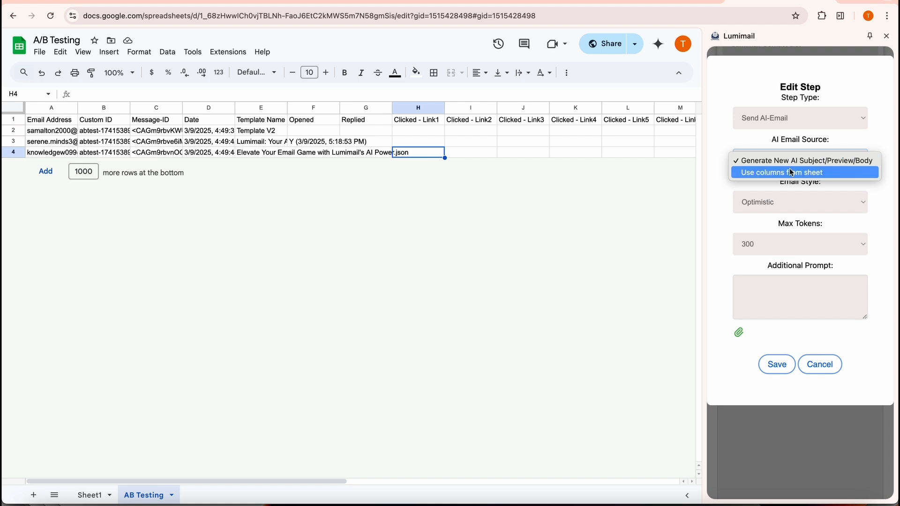
click(791, 173)
click(767, 202)
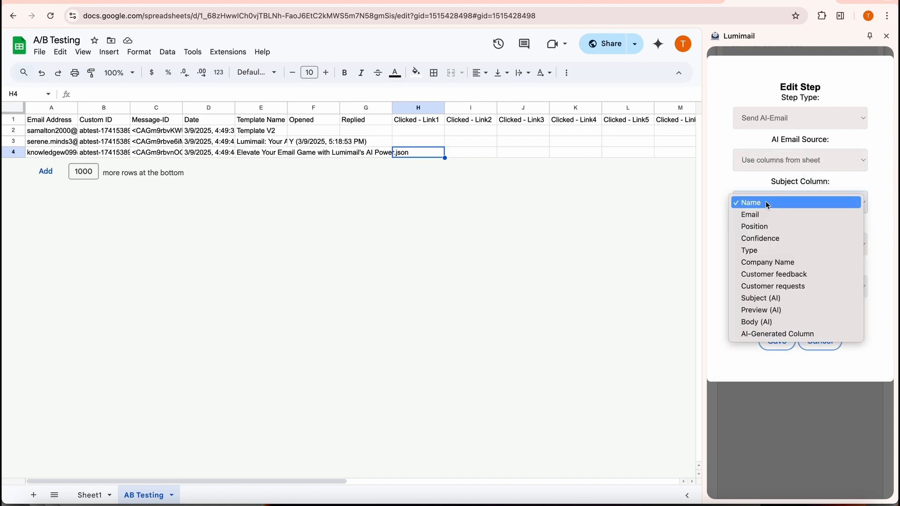
click(757, 298)
click(778, 244)
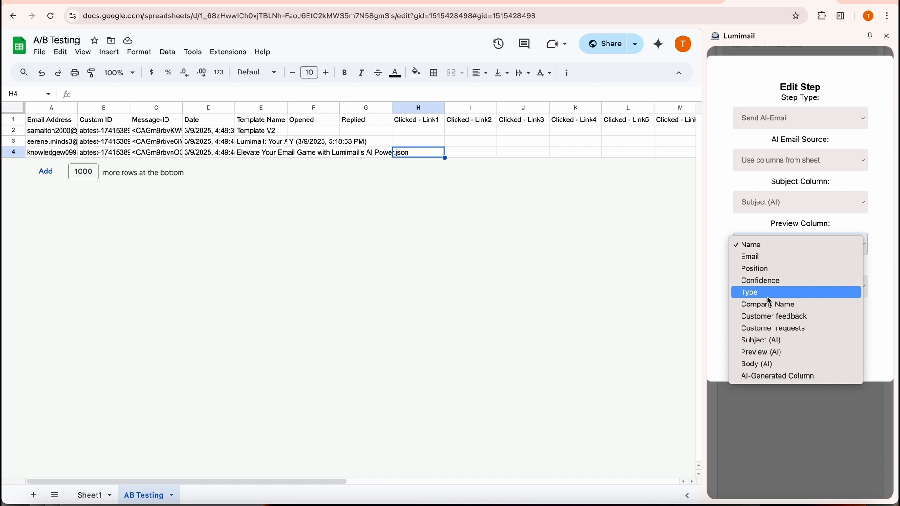
click(760, 352)
click(777, 286)
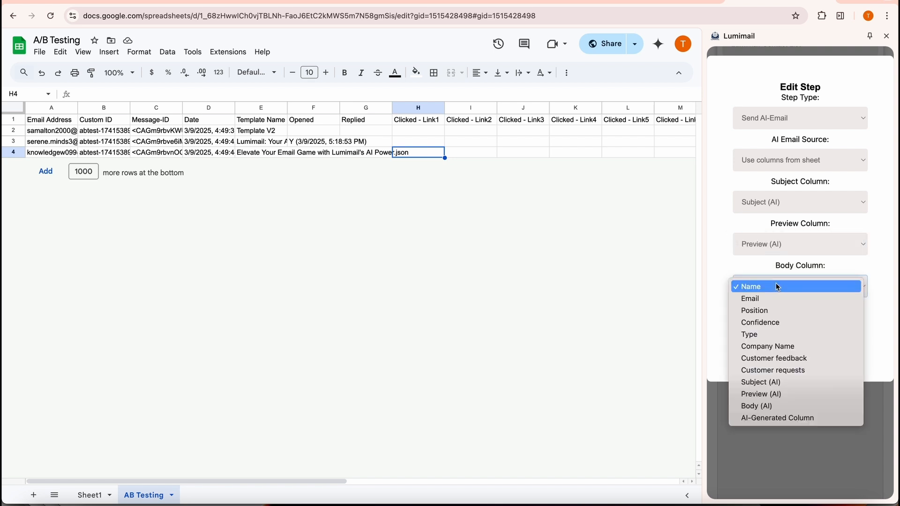
click(760, 406)
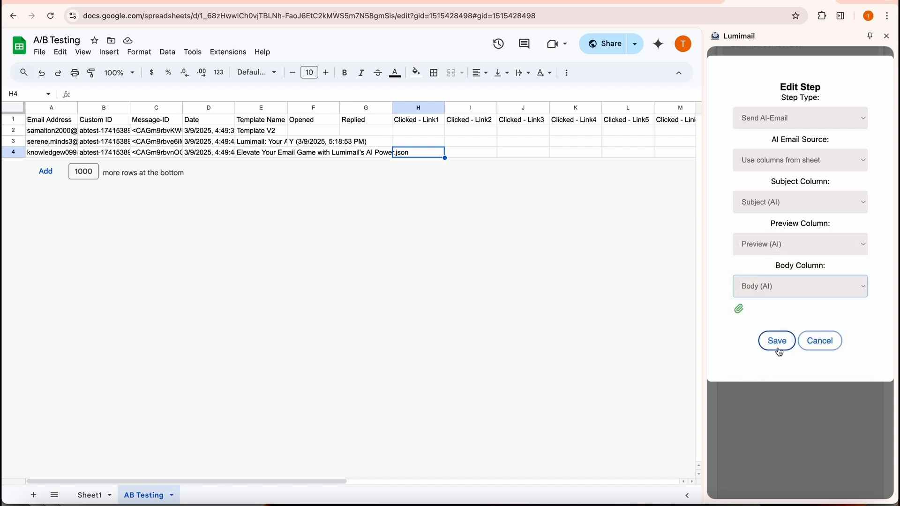
click(778, 342)
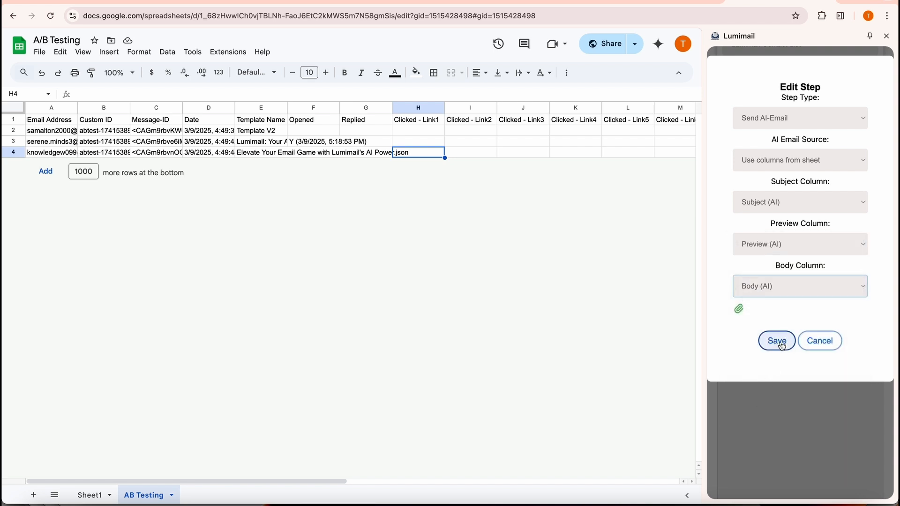
Change the second step's type to Wait and set its duration to 5 days
click(783, 114)
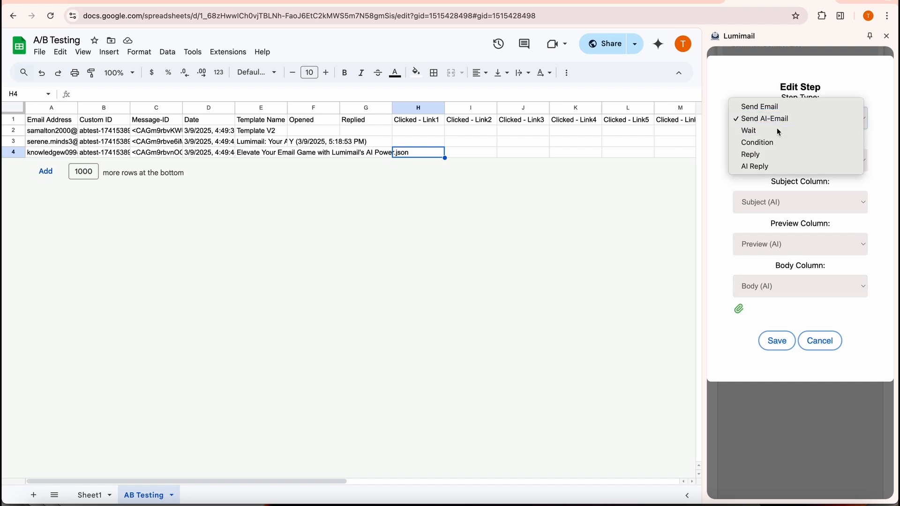
click(777, 128)
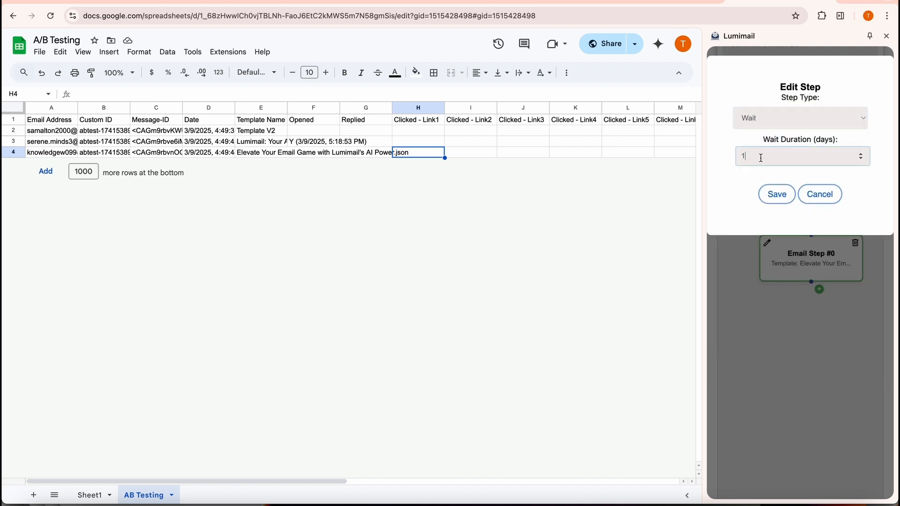
drag(747, 157, 739, 157)
text(5)
Make the second step a Condition that checks for a Reply within 3 days, and save it
click(763, 120)
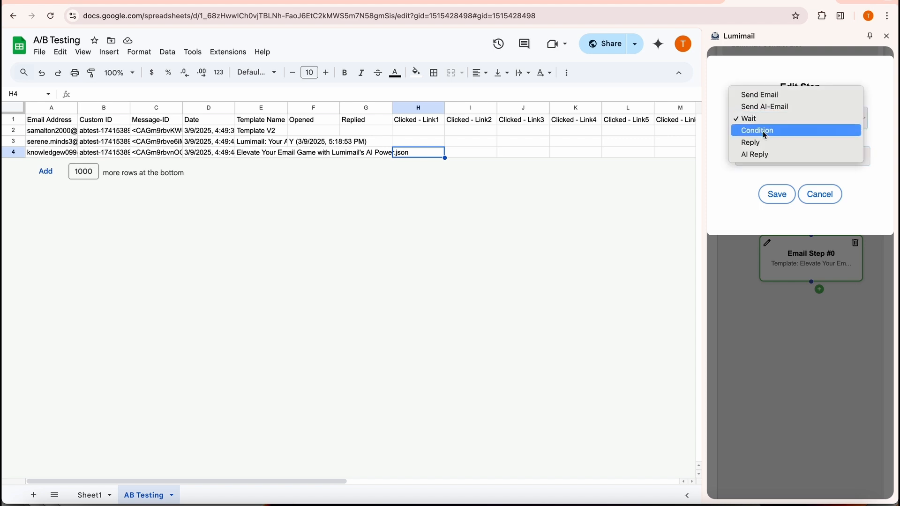
click(763, 132)
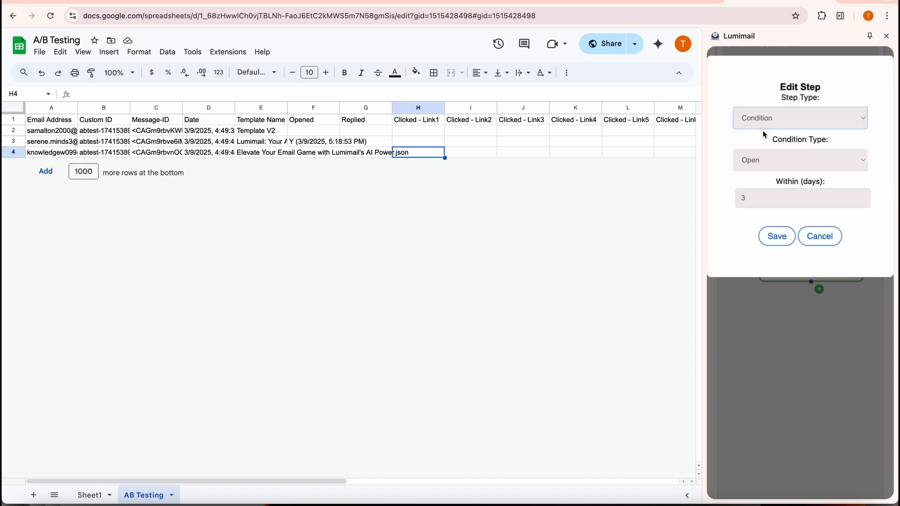
click(762, 161)
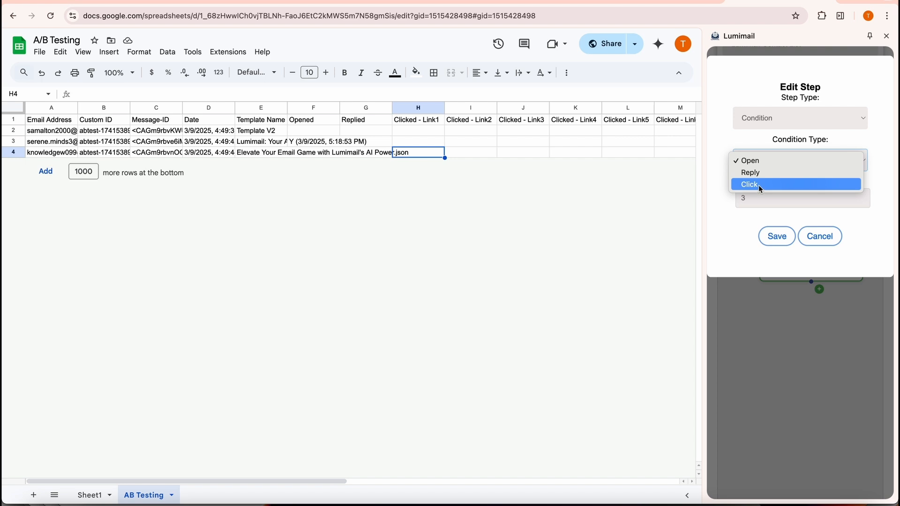
click(761, 175)
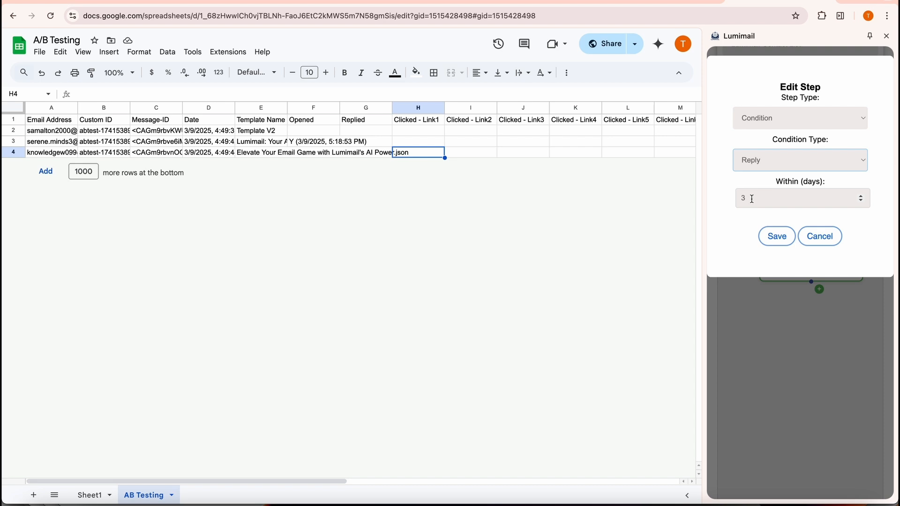
click(778, 238)
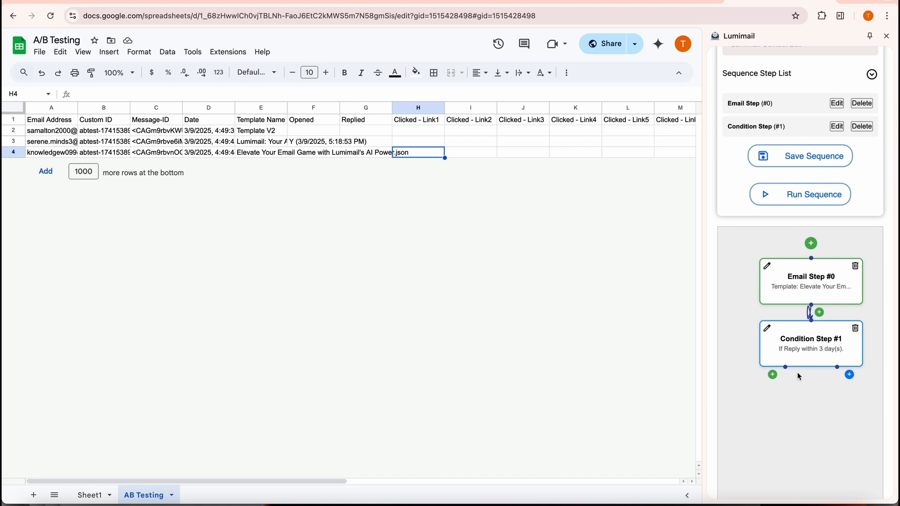
Add a step on the condition's Yes branch and set its type to Reply
click(772, 375)
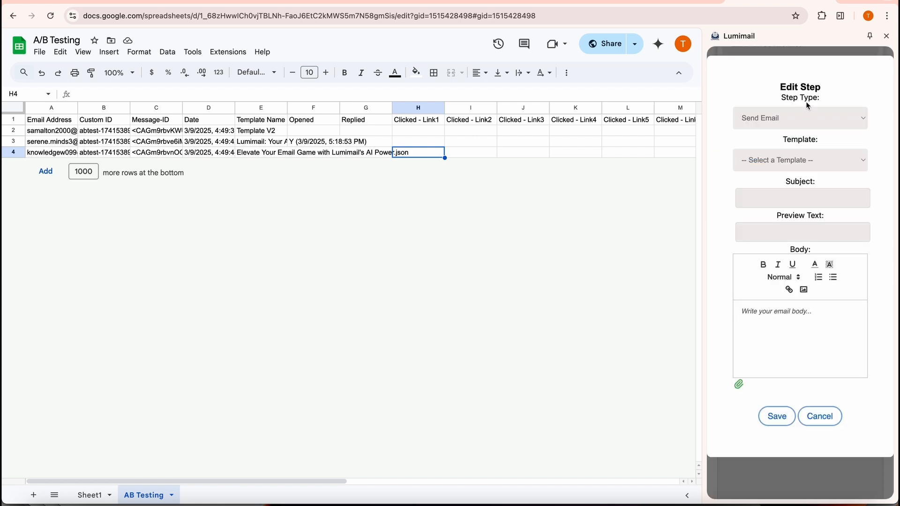
click(786, 121)
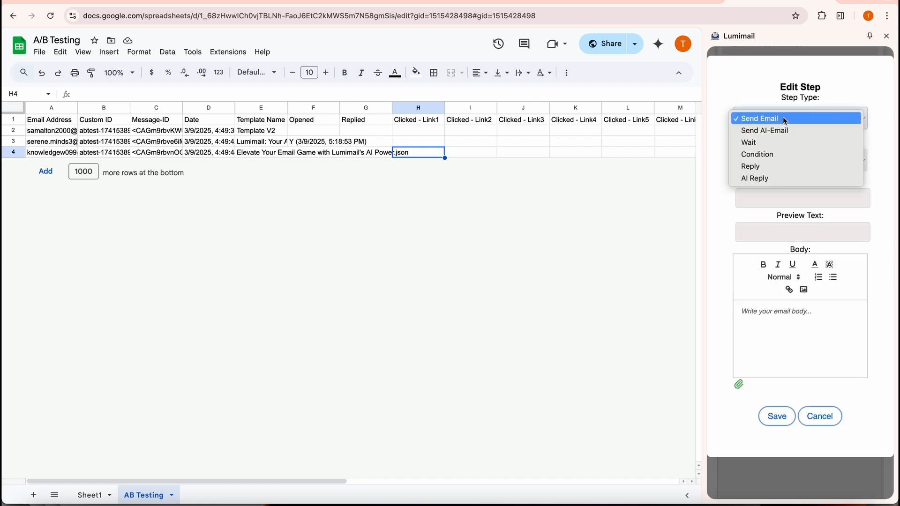
click(769, 167)
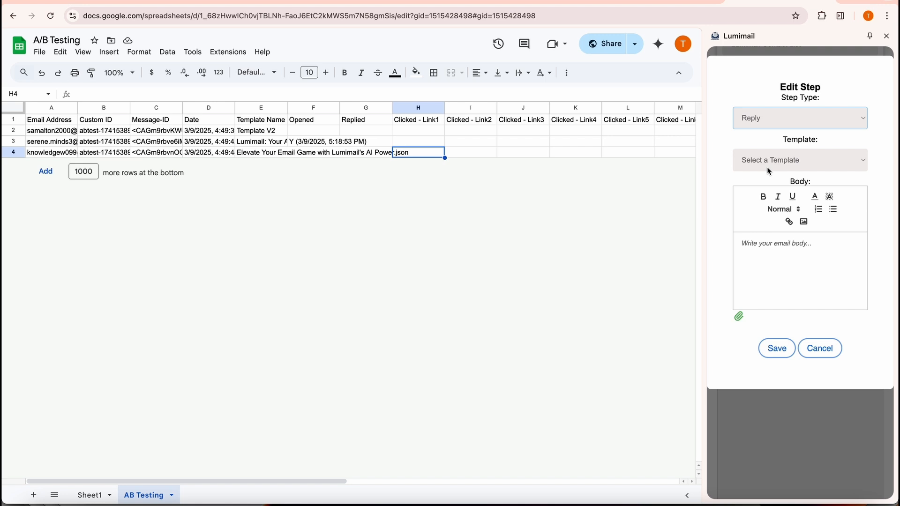
Choose Template V2 for the reply step and look through its body text
click(778, 162)
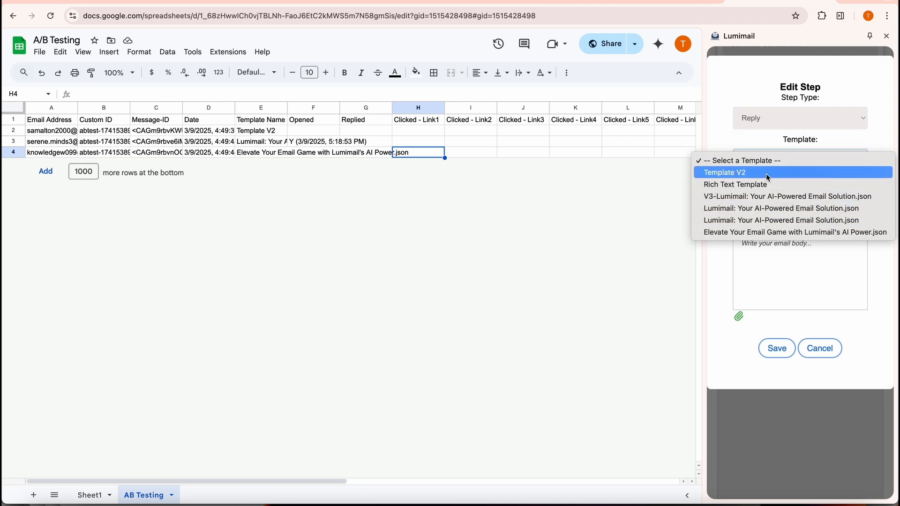
click(766, 173)
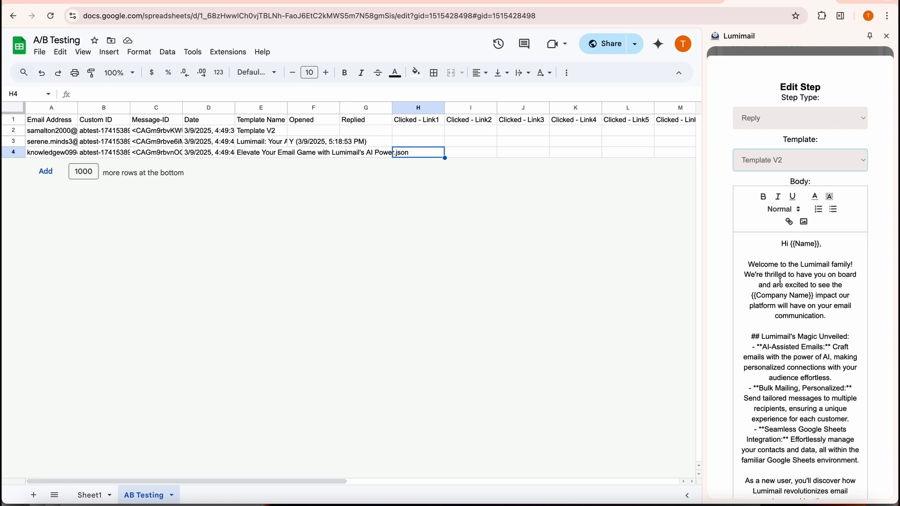
scroll(780, 282, down, 7)
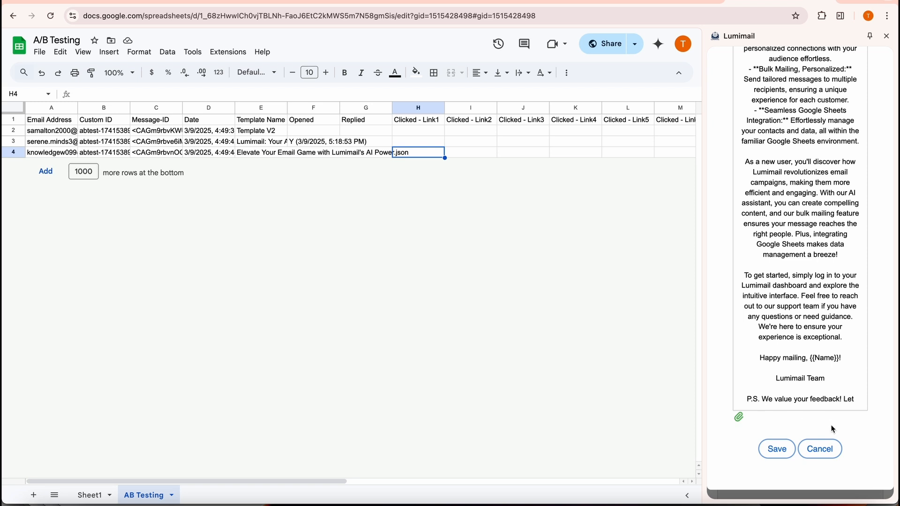
scroll(808, 317, up, 10)
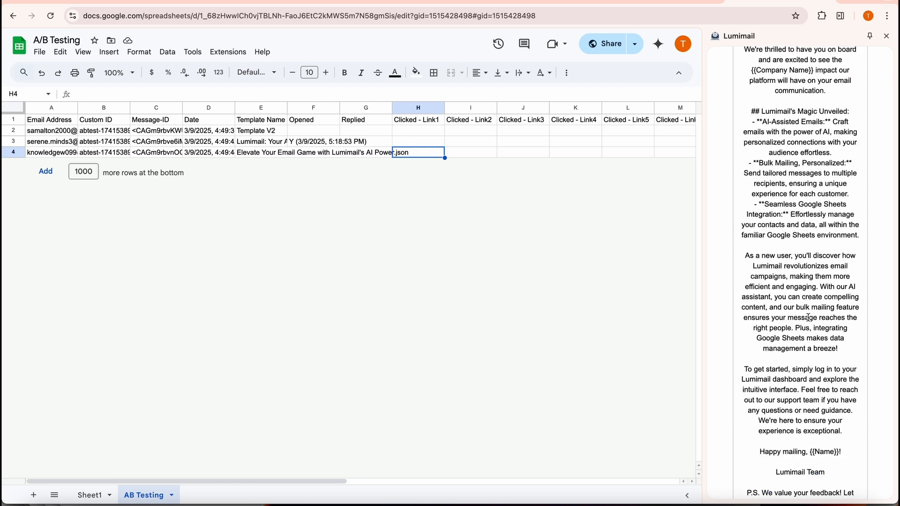
Change the Yes-branch step to AI Reply, using a column from the sheet with AI-Generated Column as the body
click(766, 117)
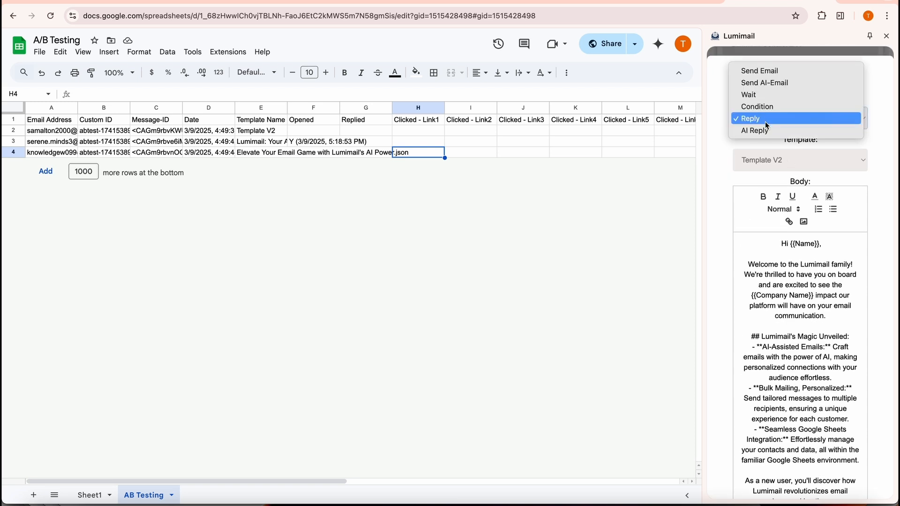
click(766, 130)
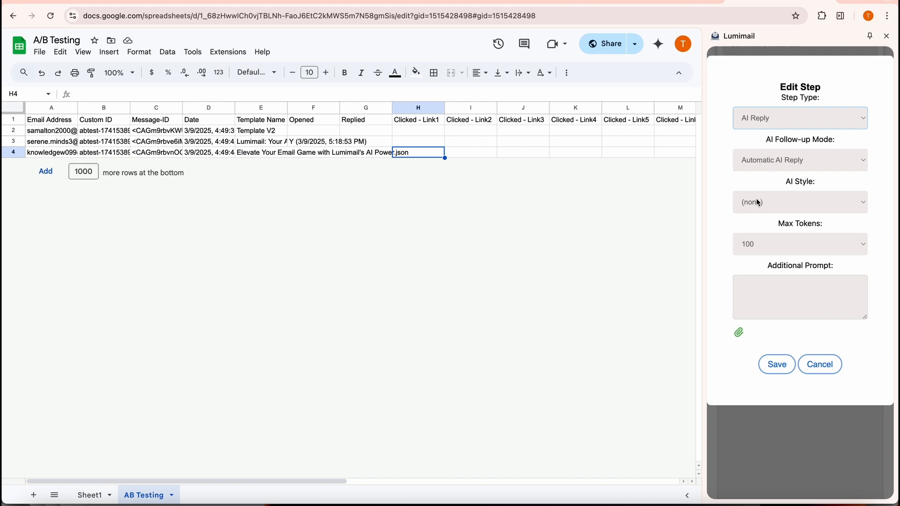
click(777, 161)
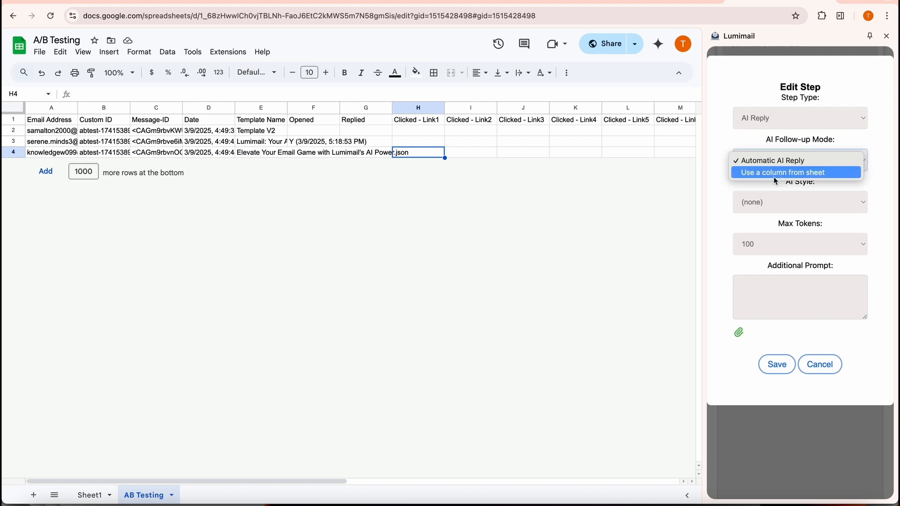
click(773, 176)
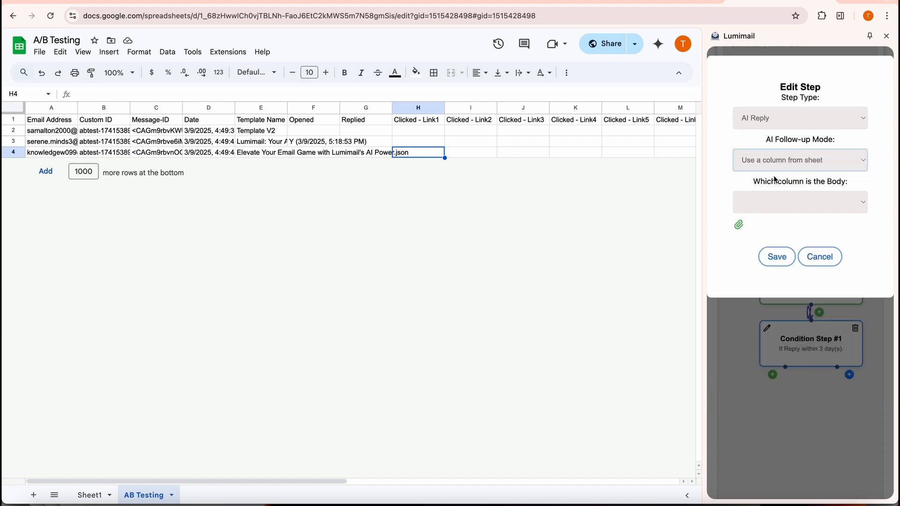
click(760, 203)
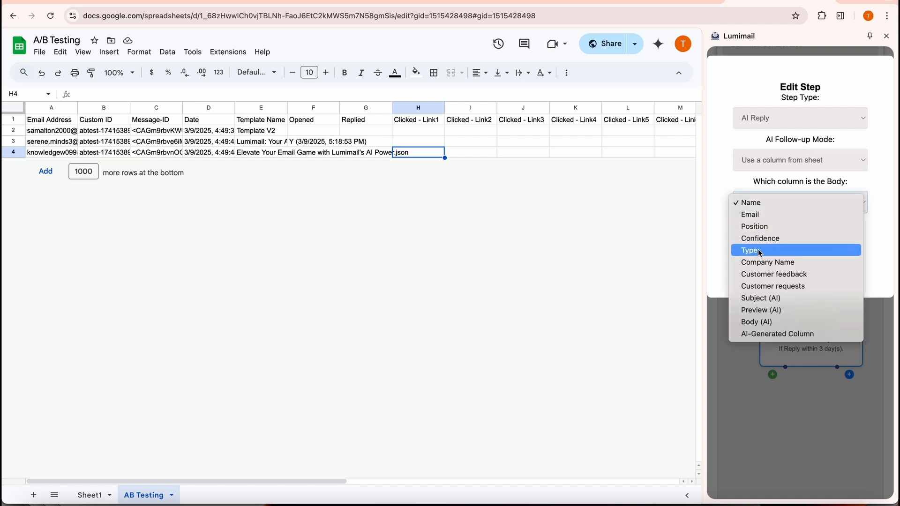
click(759, 335)
Set the AI reply's follow-up mode to Automatic AI Reply, its style to Casual and its maximum tokens to 300
click(765, 161)
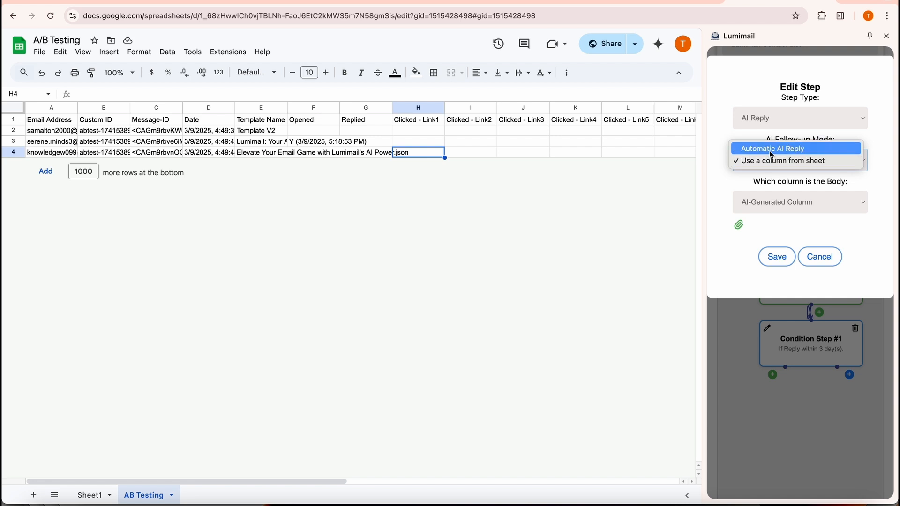
click(773, 149)
click(763, 201)
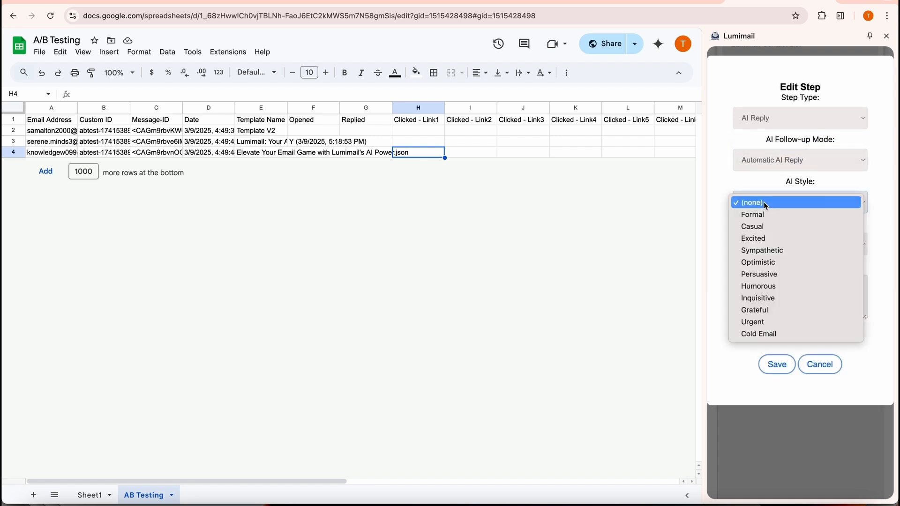
click(758, 231)
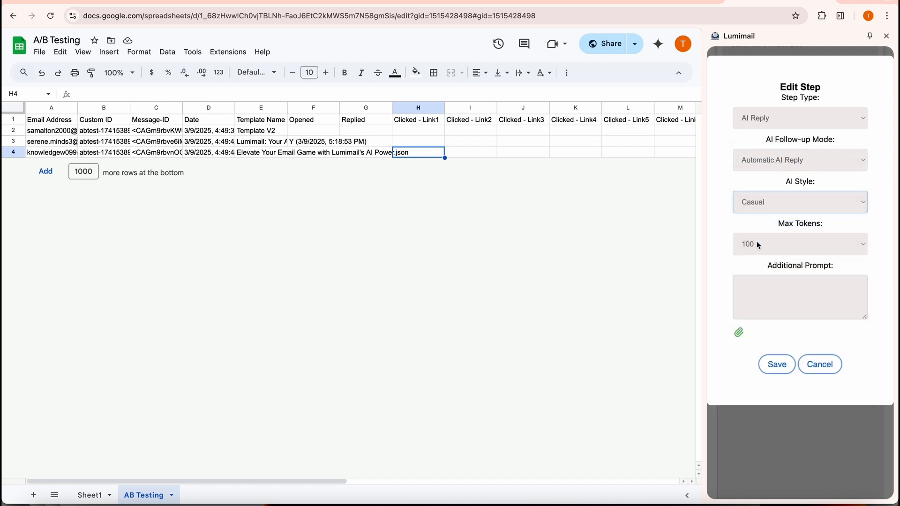
click(756, 241)
click(751, 266)
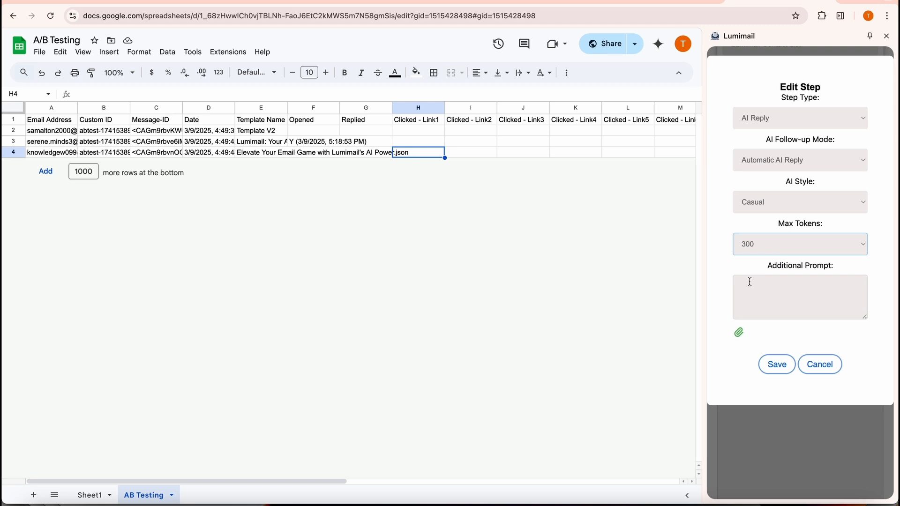
Paste an additional prompt asking to answer the customer's query with a Calendly meeting link as call-to-action, and save the AI reply step
click(748, 283)
key(super+v)
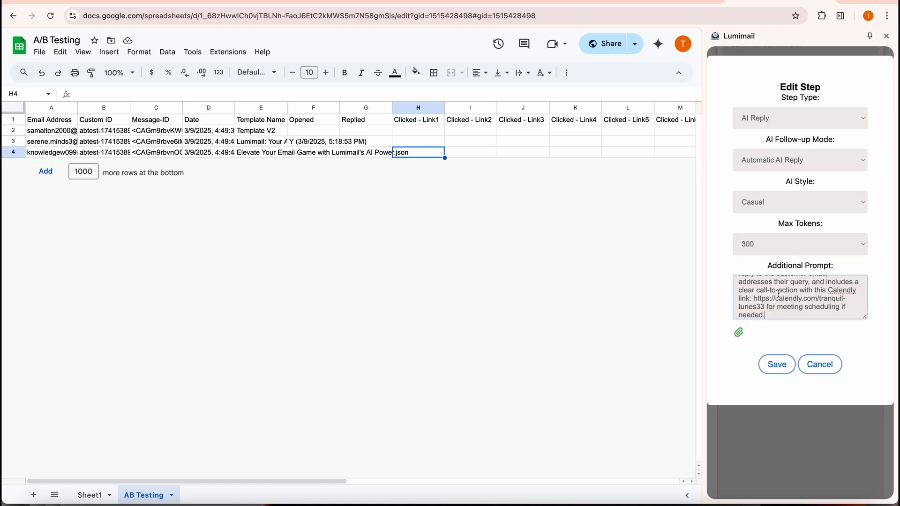
scroll(801, 293, up, 2)
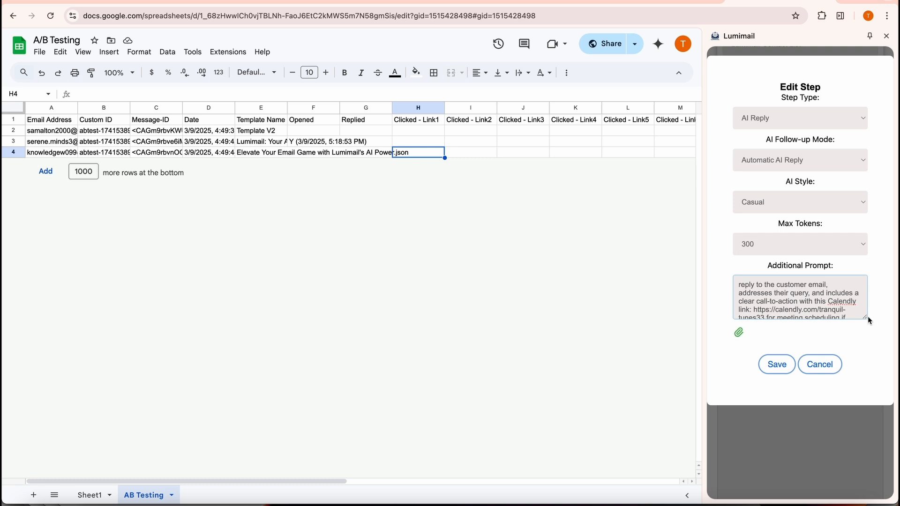
drag(865, 316, 864, 380)
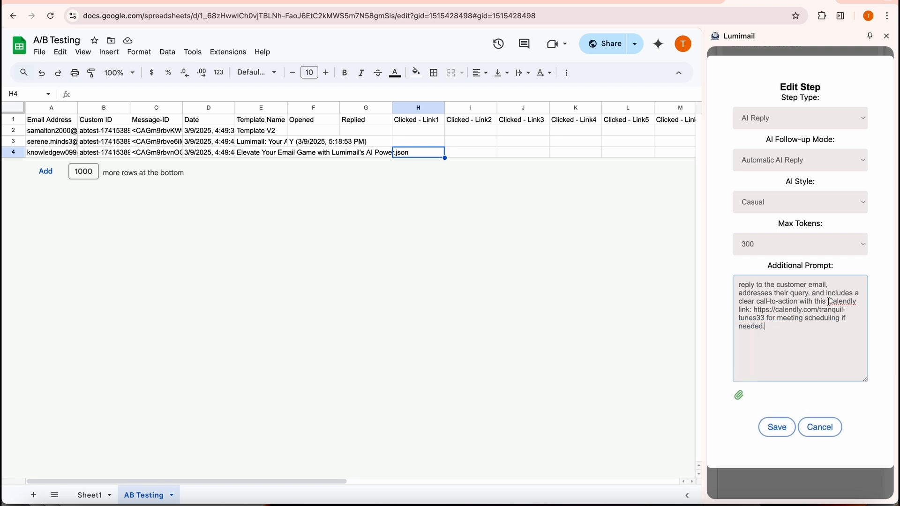
drag(828, 302, 767, 323)
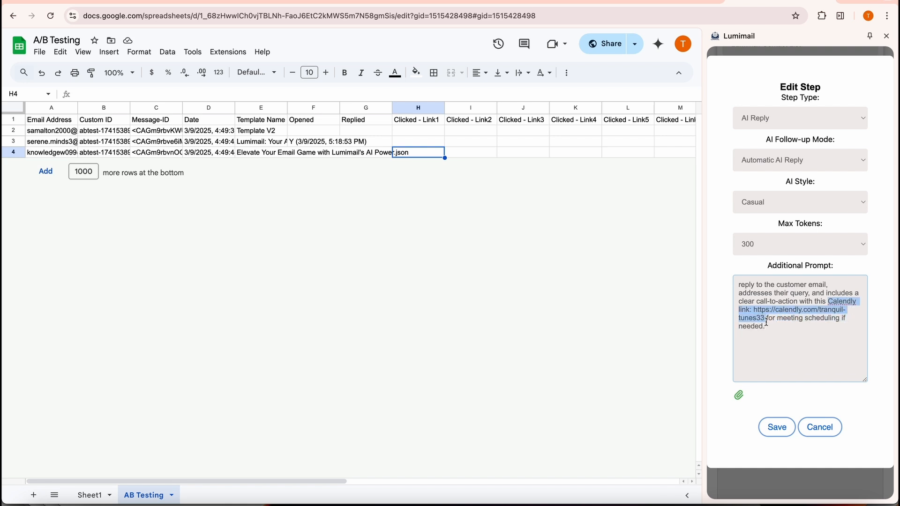
click(781, 334)
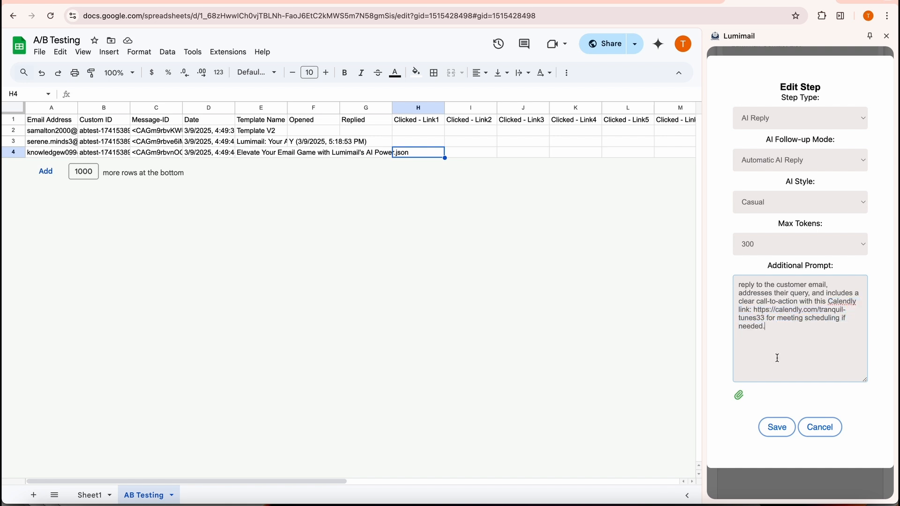
click(774, 435)
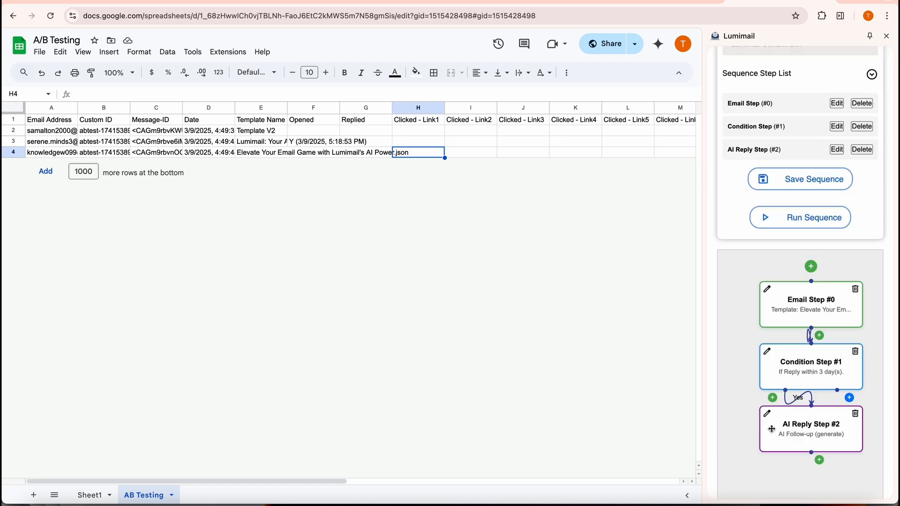
Save the sequence made up of the email, condition and AI reply steps
scroll(771, 429, up, 4)
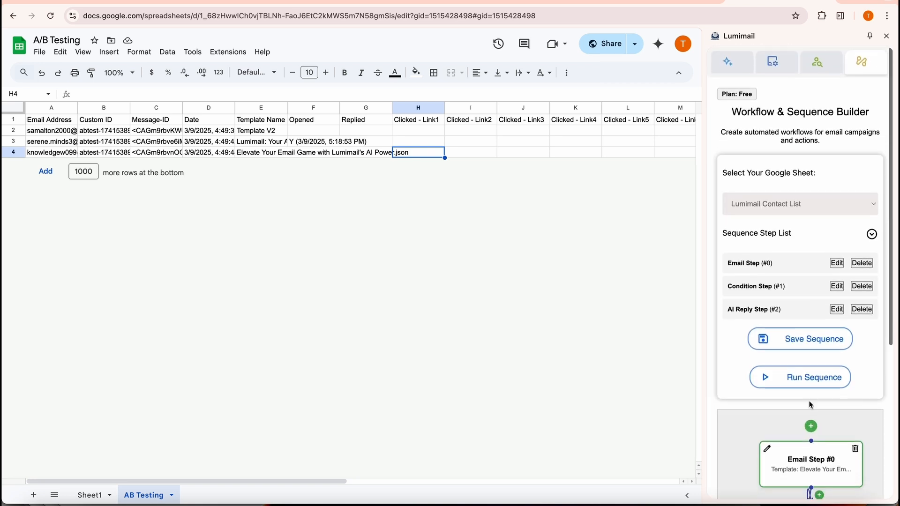
click(813, 342)
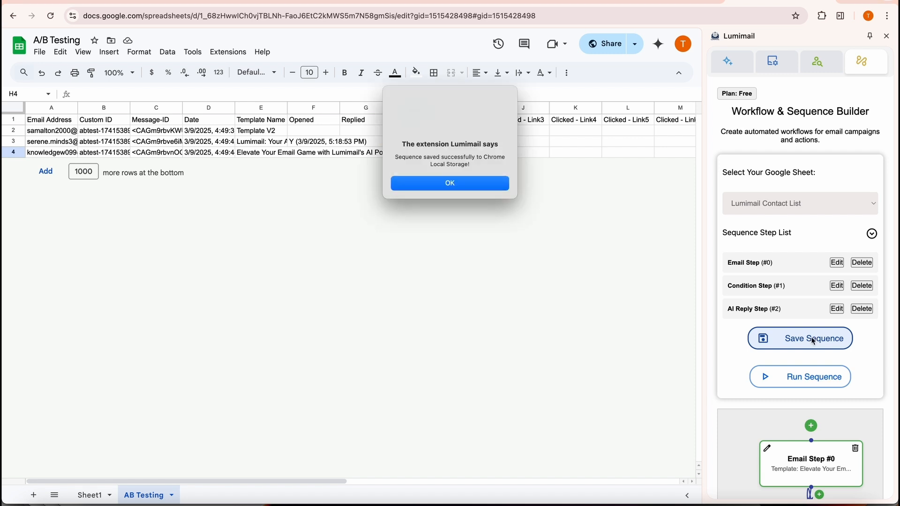
click(456, 184)
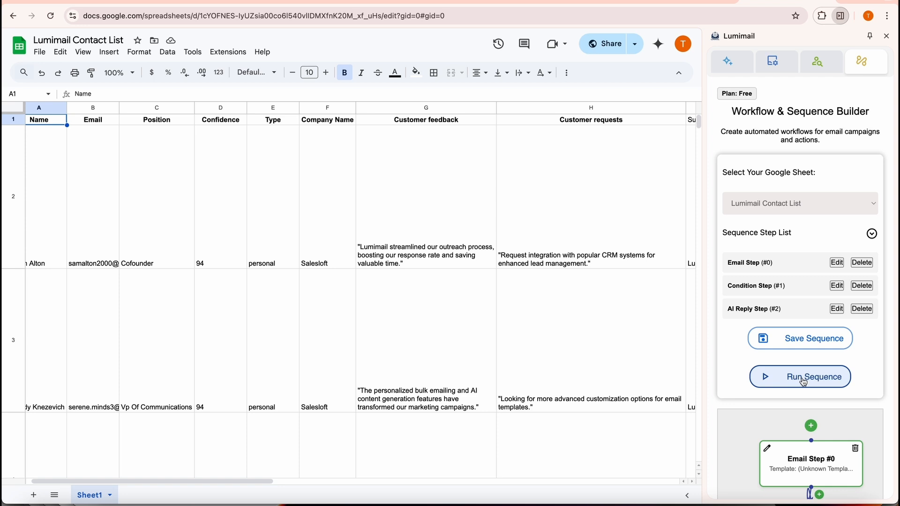
Run the saved sequence on the Lumimail Contact List and view the Tracking sheet
click(804, 382)
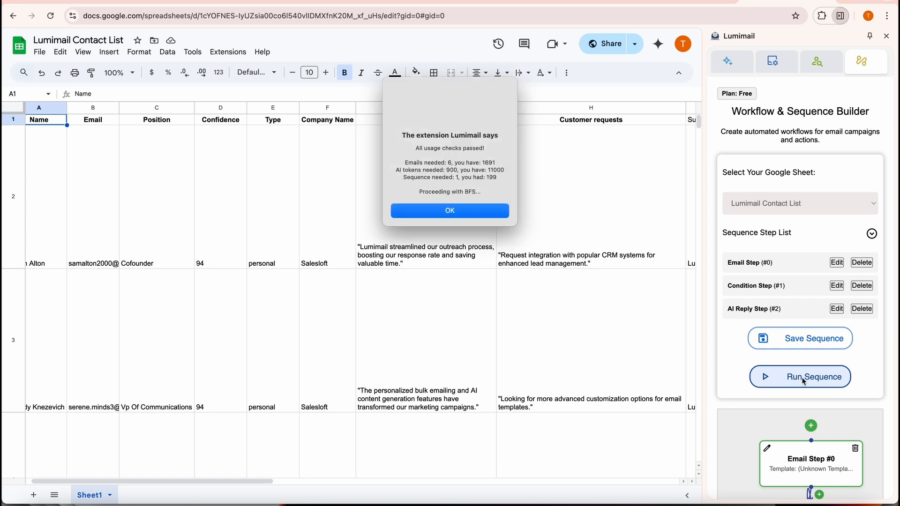
click(463, 214)
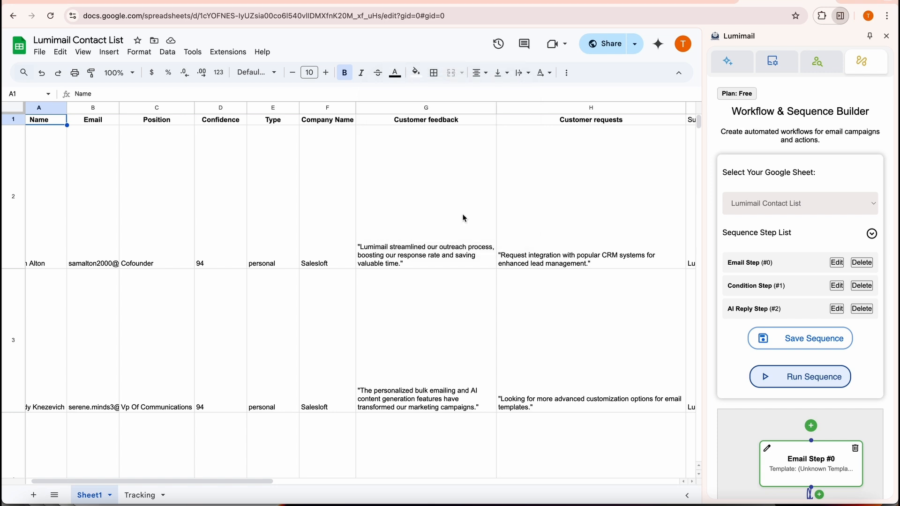
click(142, 495)
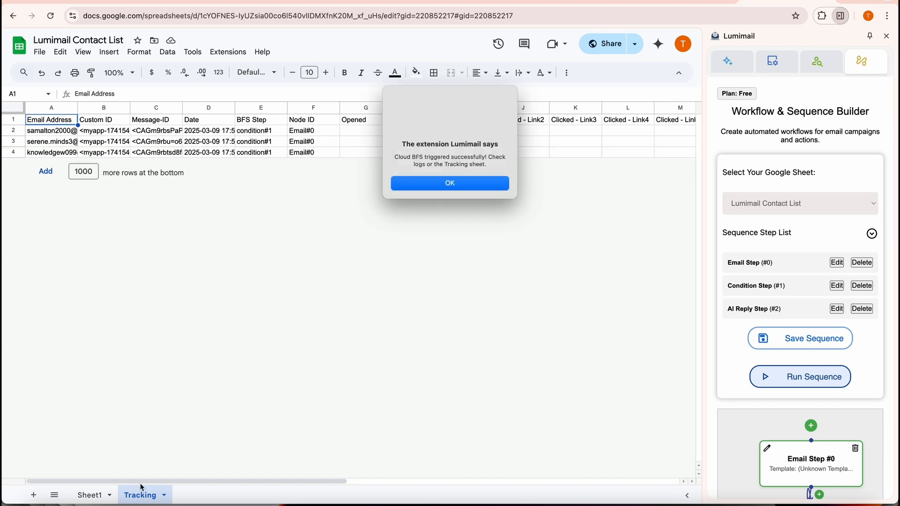
click(457, 186)
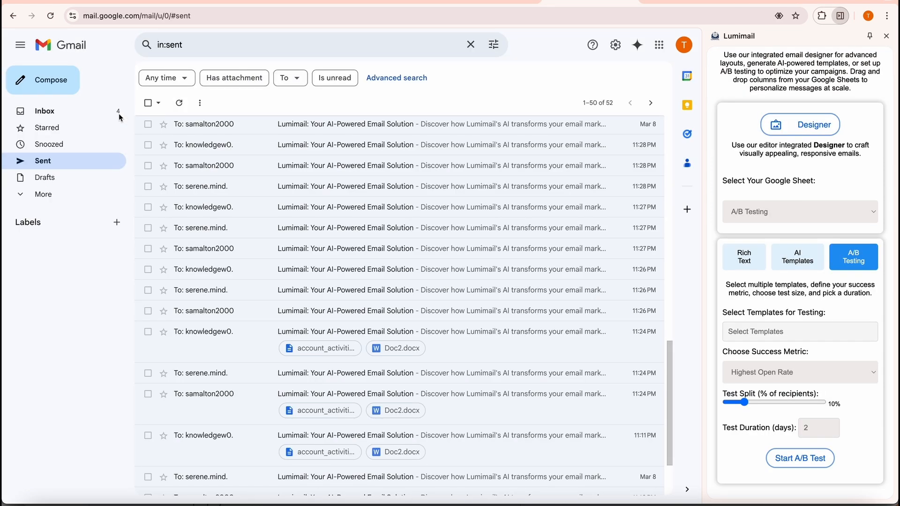
Switch to the Gmail inbox and open the "Elevate Your Email Game with Lumimail's AI Power" conversation to read the AI reply
click(51, 115)
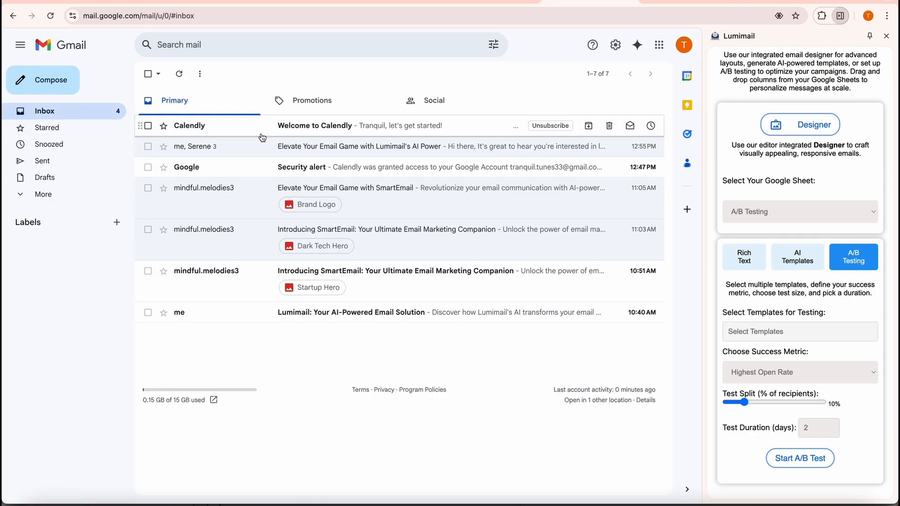
click(300, 150)
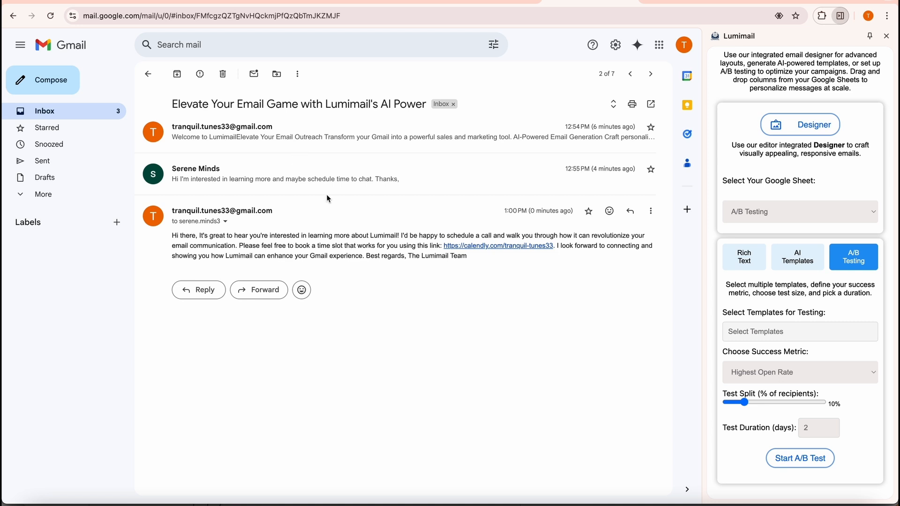